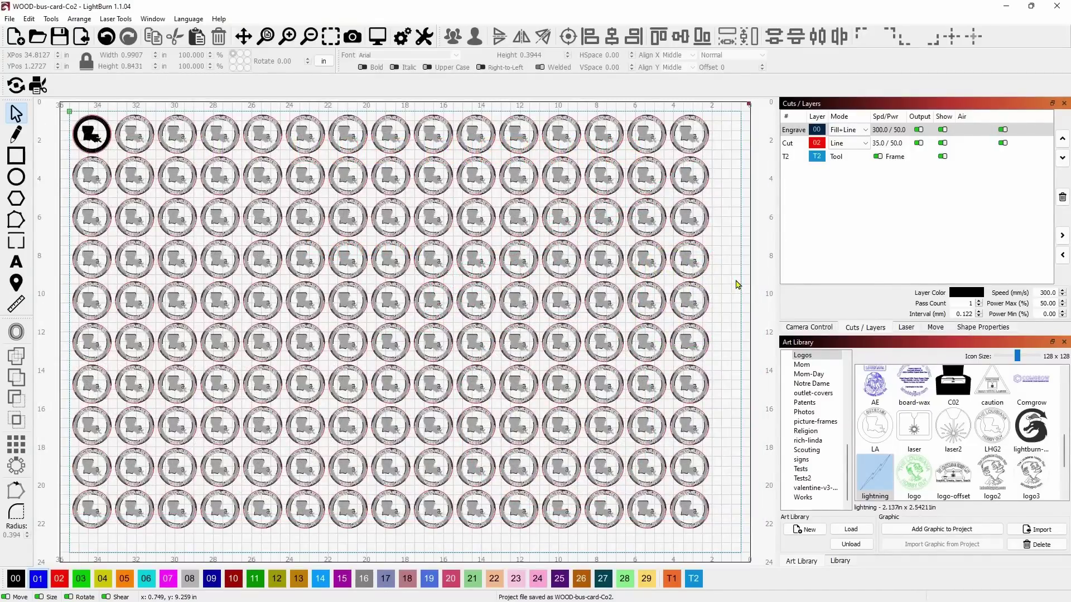
Examine the array of circular Louisiana logos, both up close and across the whole sheet.
scroll(112, 179, "up", 1)
scroll(113, 181, "up", 2)
scroll(184, 209, "down", 1)
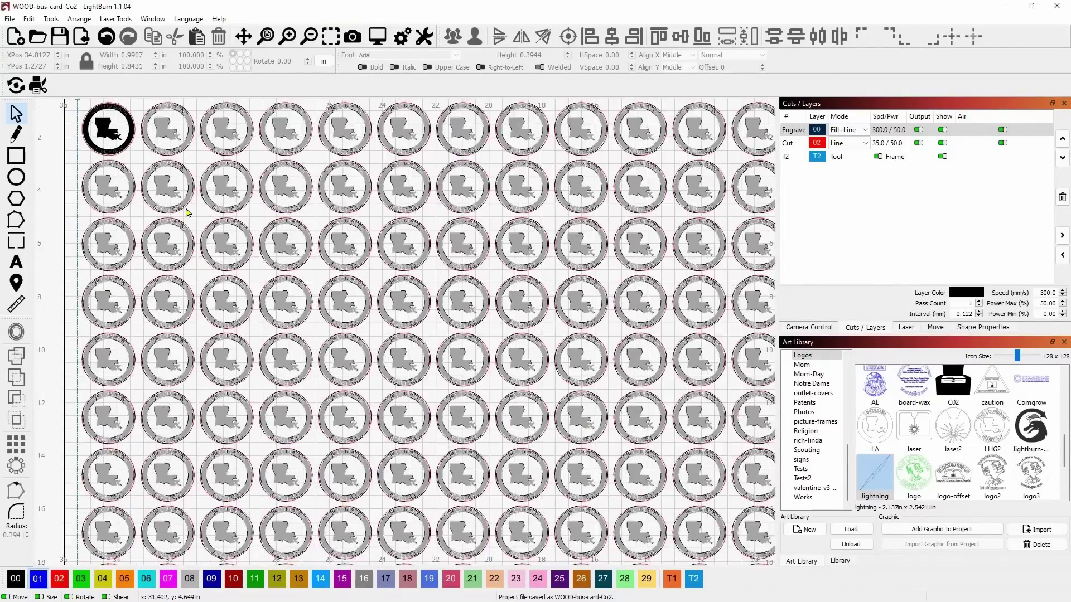
scroll(187, 212, "down", 2)
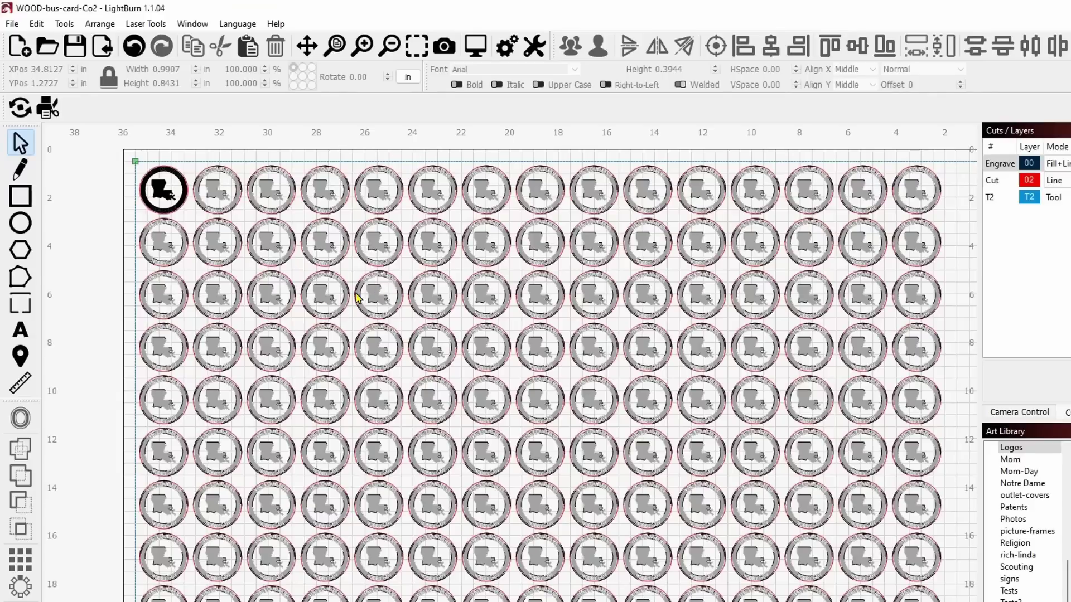
scroll(356, 299, "down", 1)
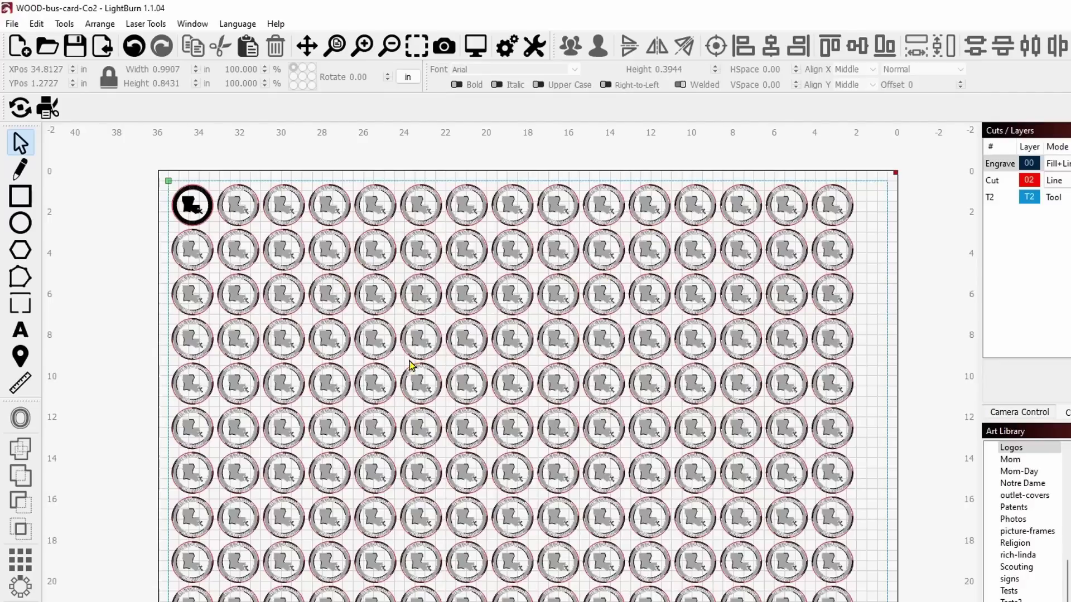
scroll(150, 207, "up", 1)
scroll(149, 208, "up", 5)
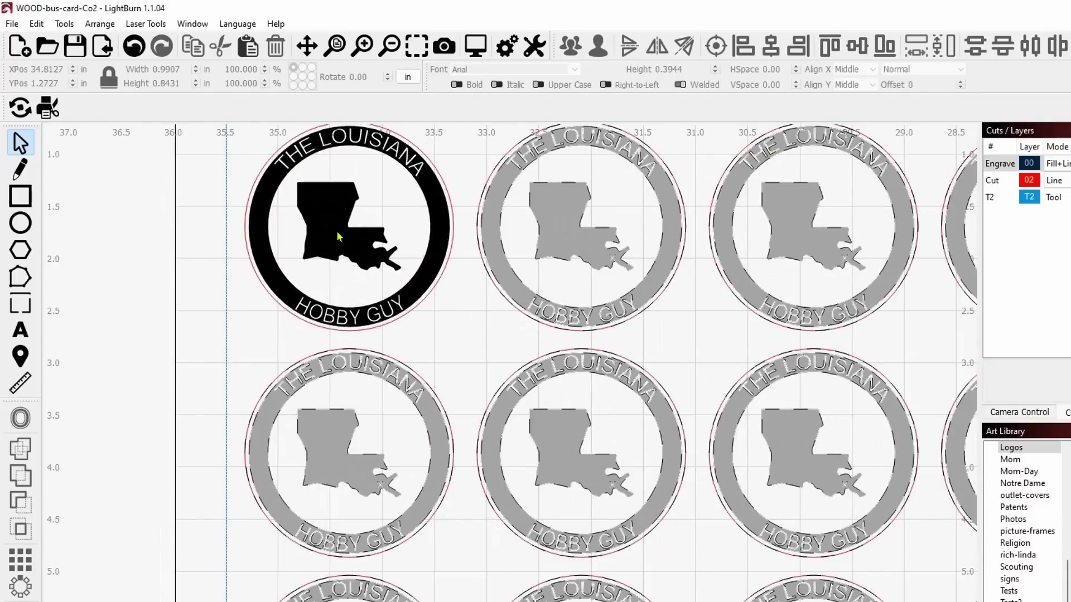
left_click_drag(246, 291, 264, 351)
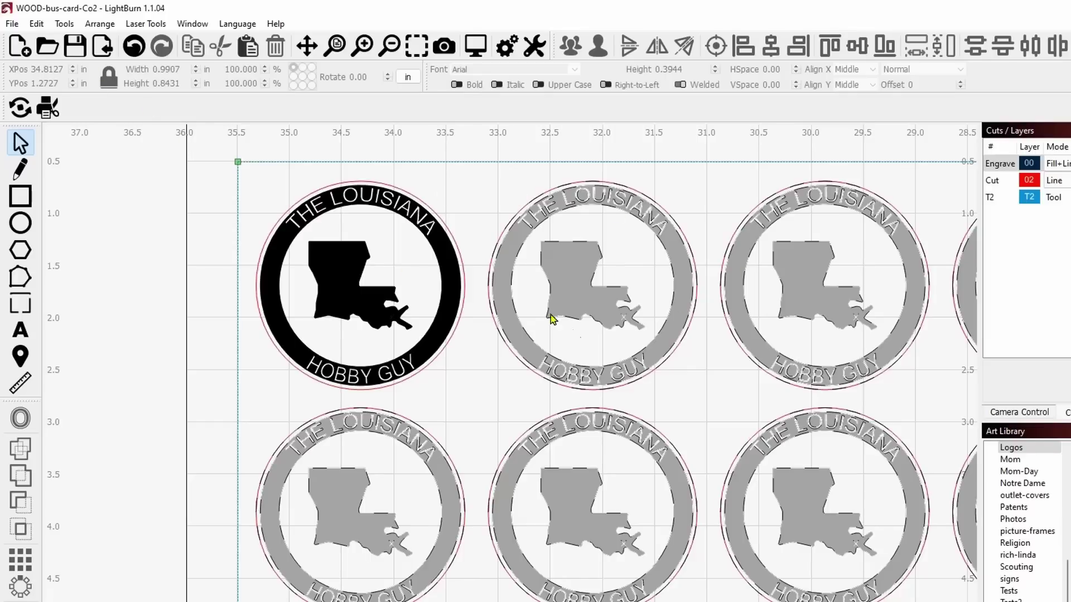
scroll(609, 299, "down", 4)
left_click_drag(672, 333, 350, 252)
scroll(357, 240, "down", 1)
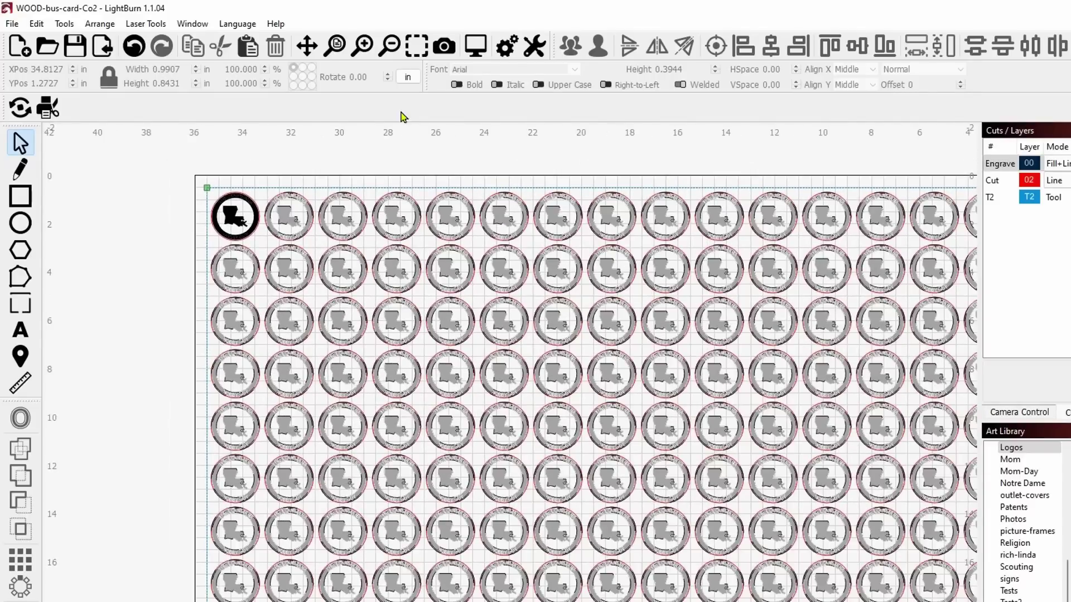
left_click(407, 49)
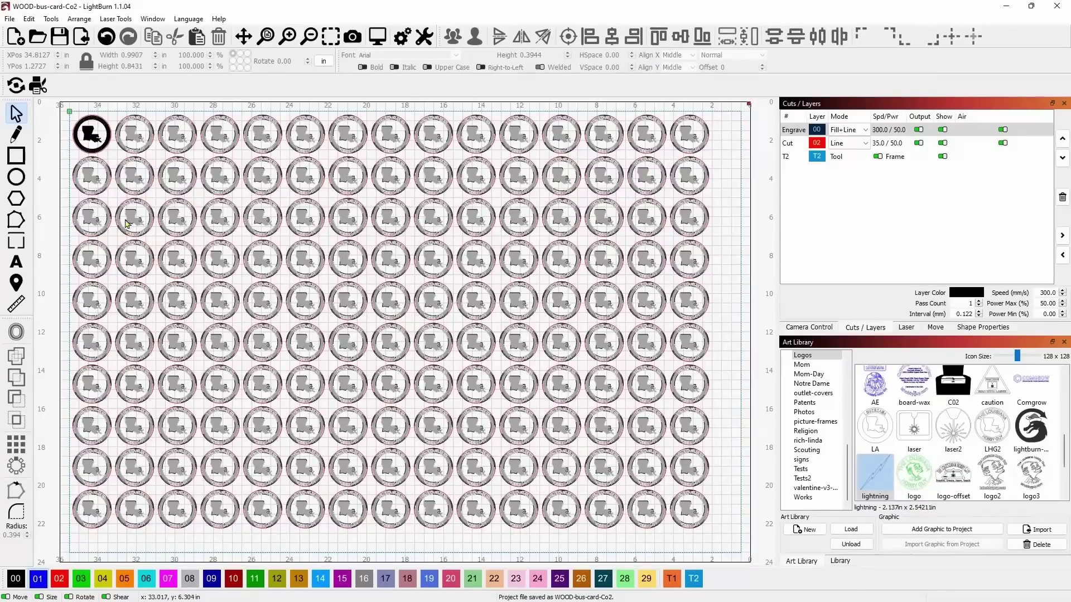
Lock the frame rectangle around the logo array, undo the lock and deselect the frame.
left_click(741, 210)
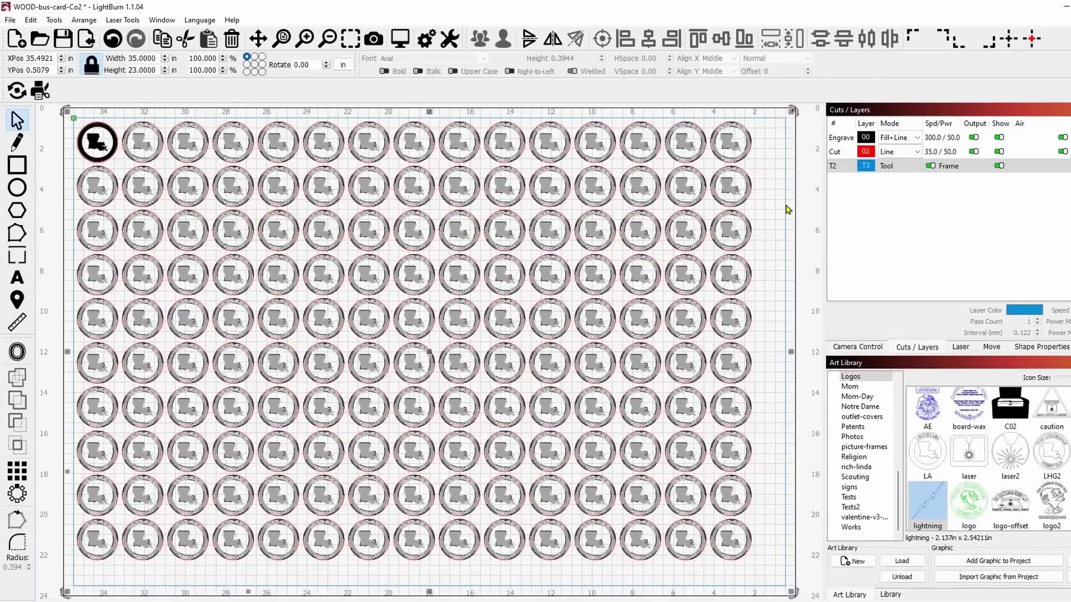
right_click(787, 209)
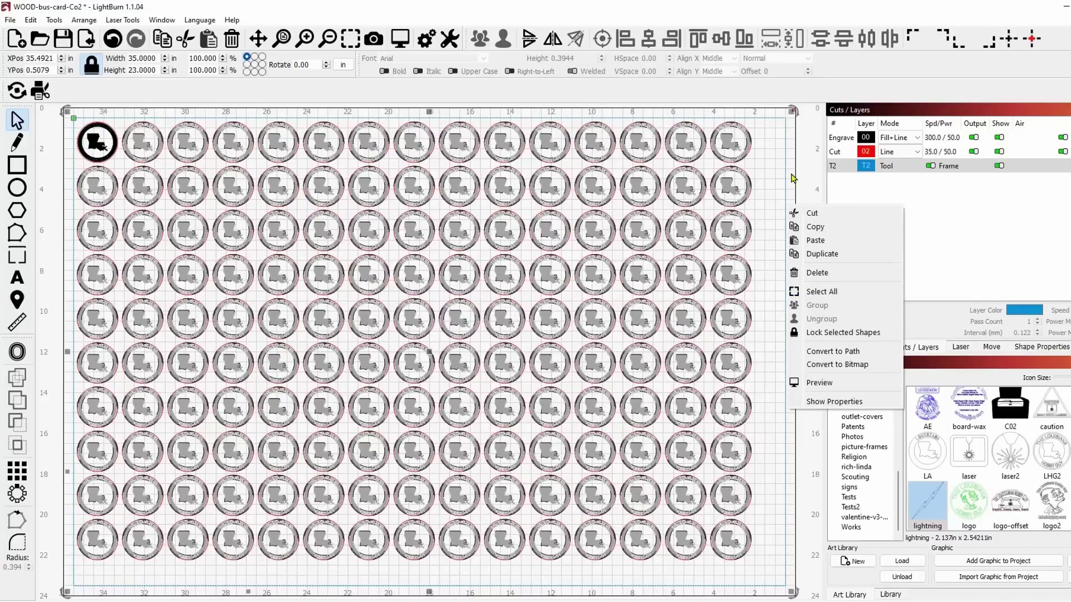
left_click(836, 333)
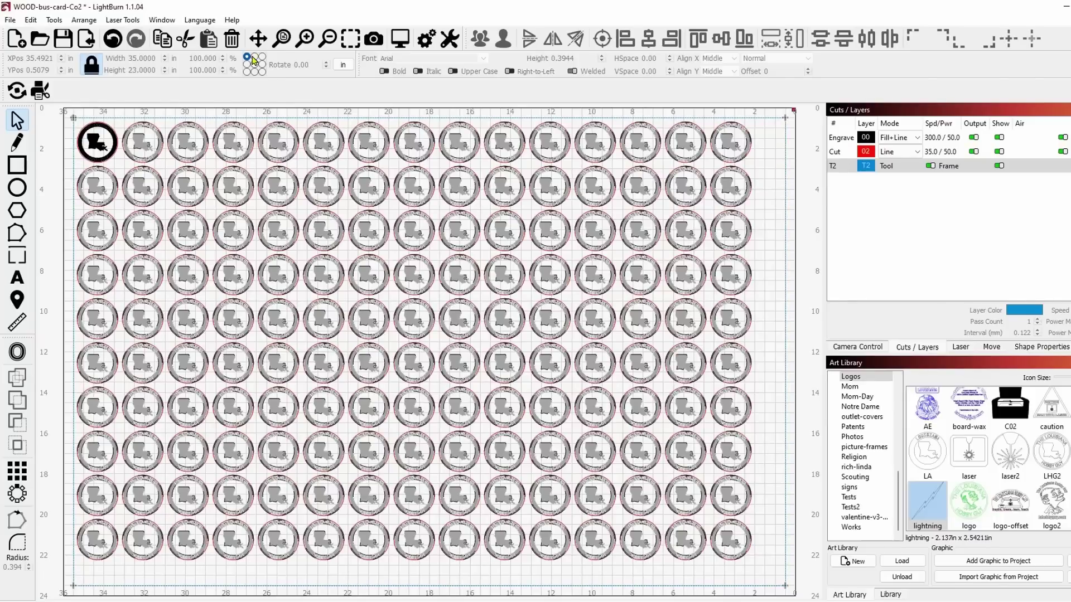
left_click(112, 40)
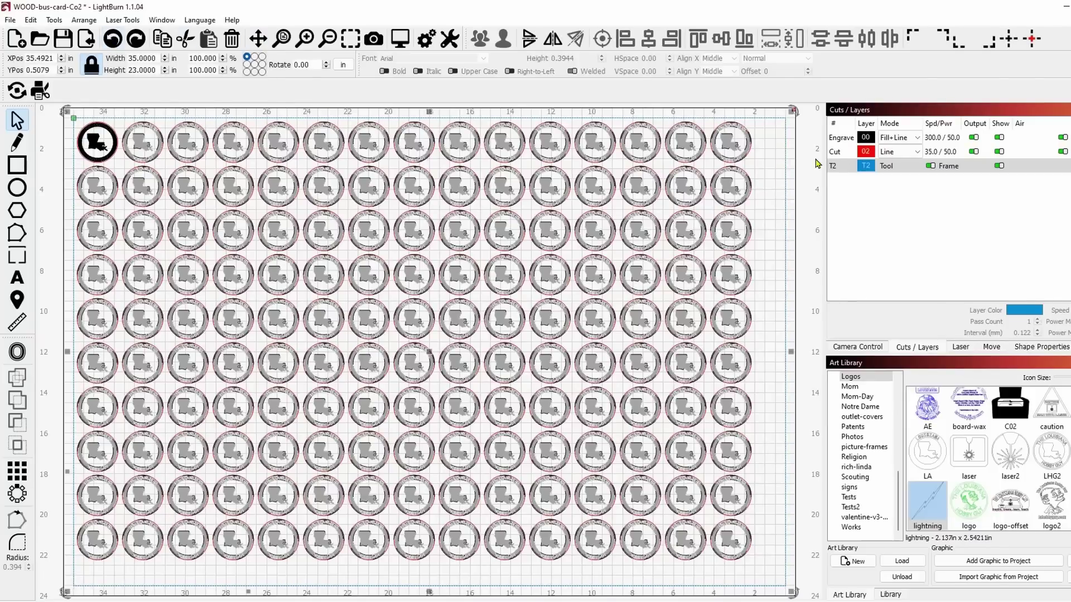
left_click(803, 198)
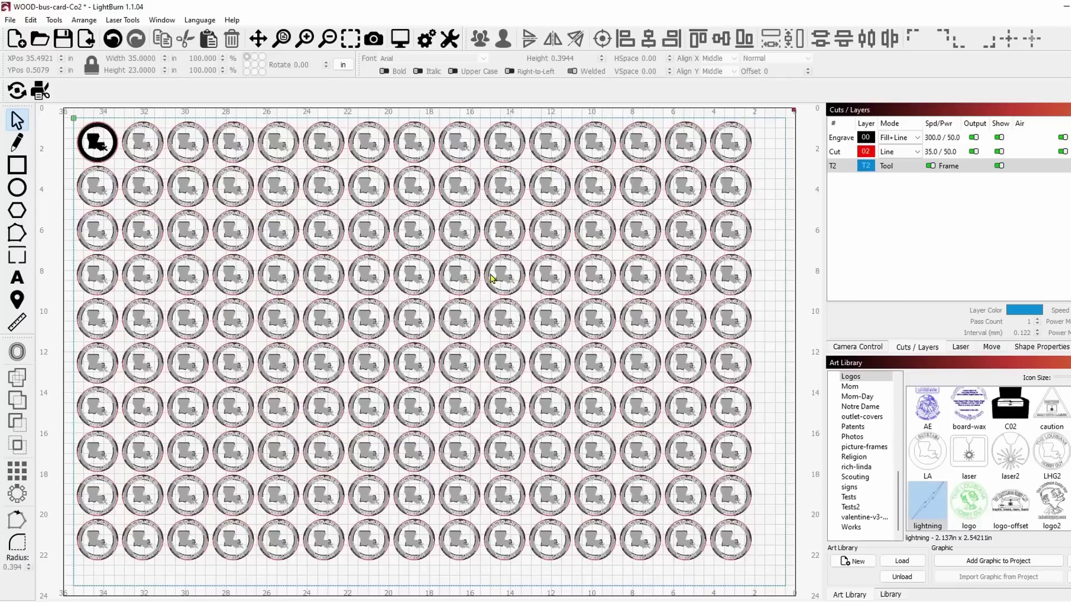
Review the Engrave layer's cut settings, including the line pass that runs after the fill.
left_click_drag(135, 222, 441, 325)
scroll(411, 245, "up", 8)
scroll(421, 207, "up", 3)
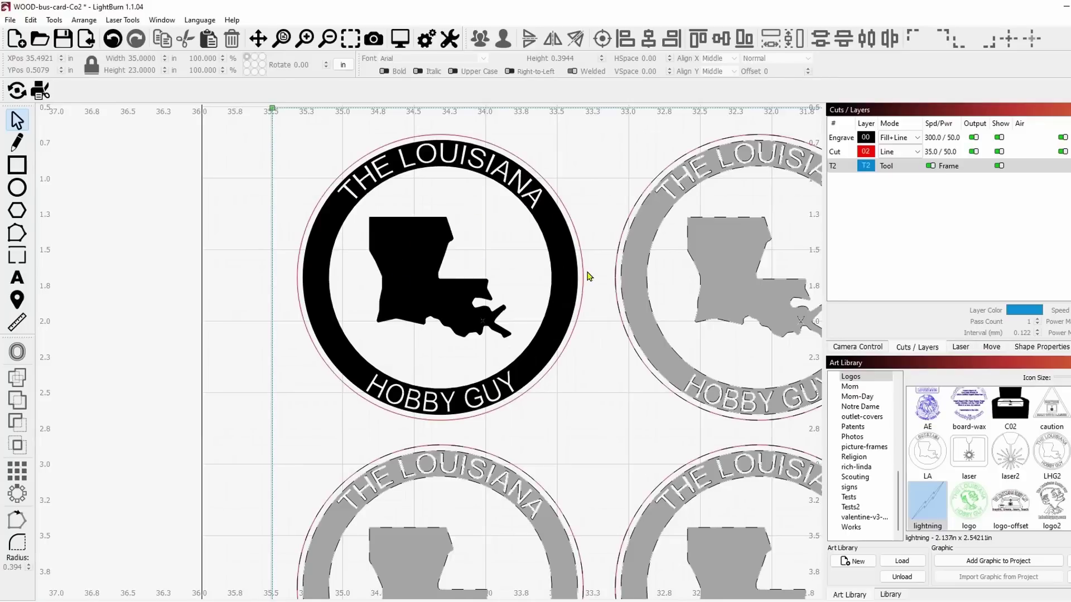
scroll(588, 276, "down", 3)
left_click_drag(592, 334, 416, 293)
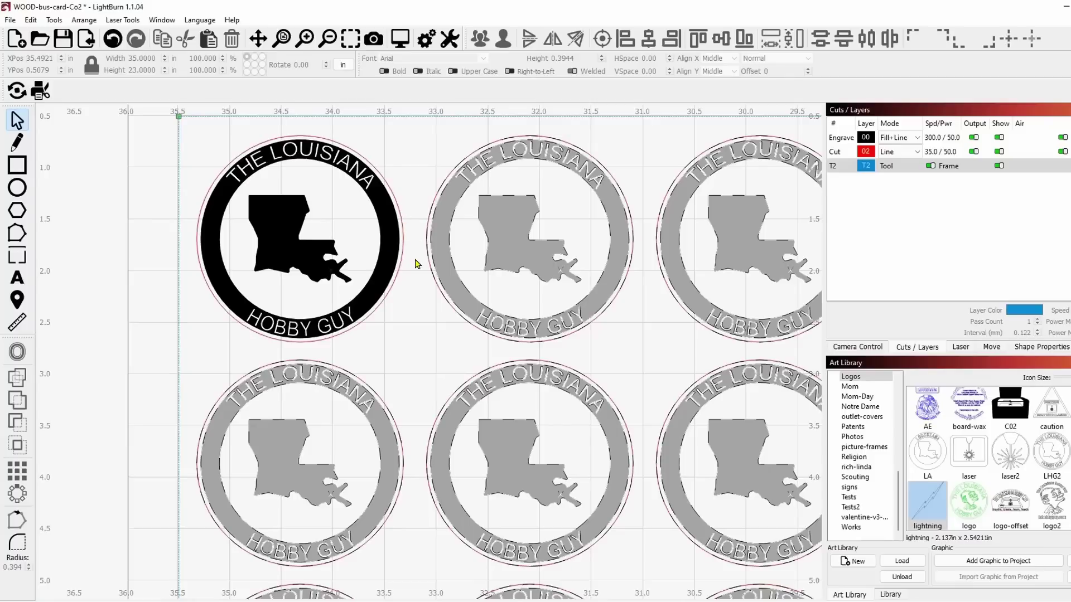
scroll(399, 299, "up", 1)
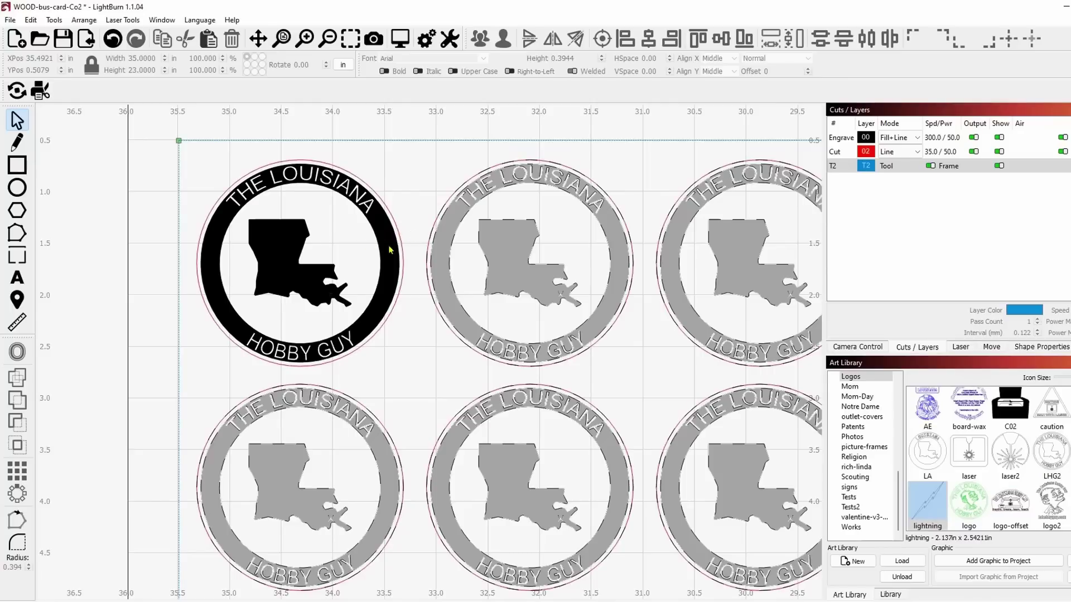
double_click(841, 137)
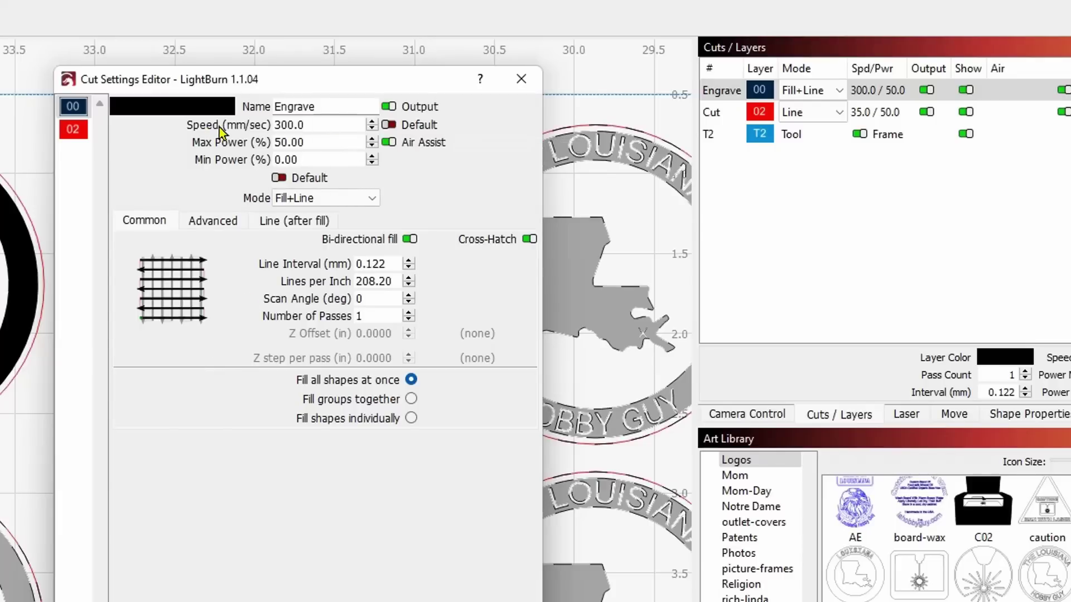
left_click(301, 223)
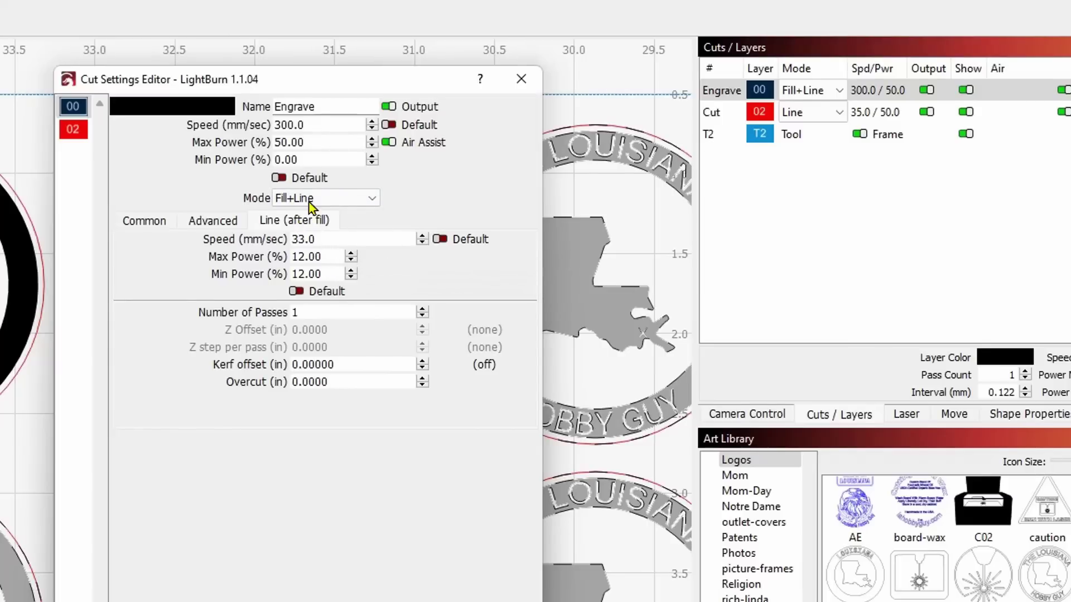
left_click(162, 225)
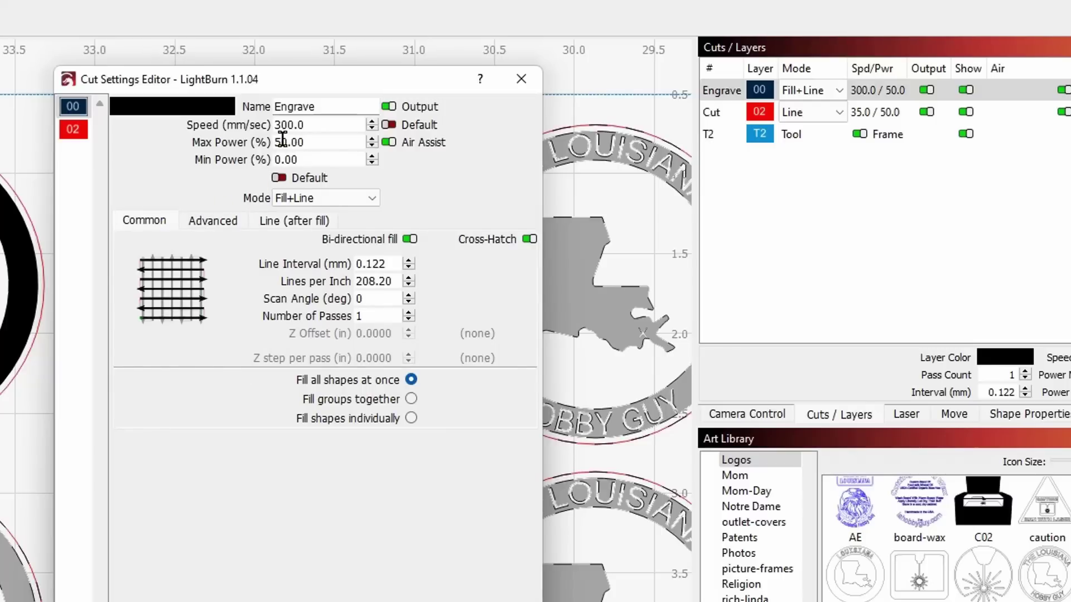
Turn off cross-hatch for the Engrave layer, check the Cut layer's settings and accept the changes.
left_click(530, 240)
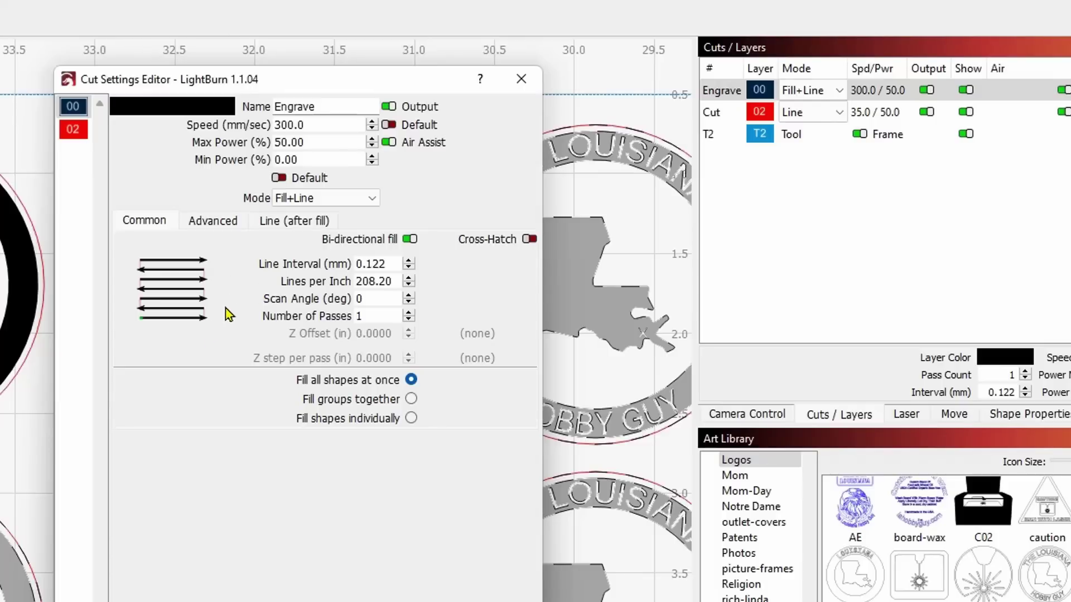
left_click(76, 131)
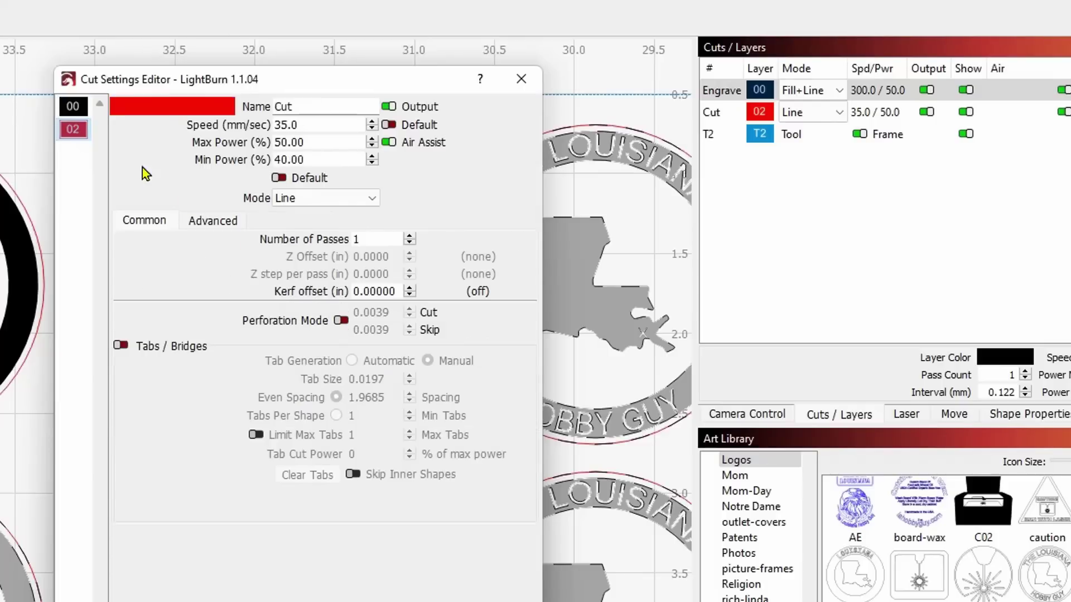
left_click(74, 107)
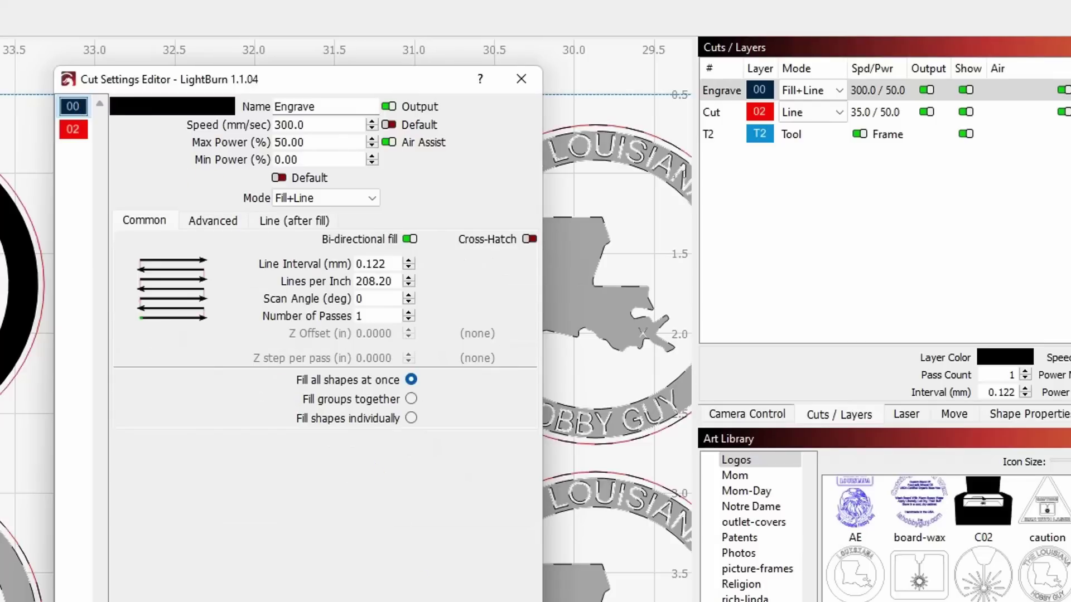
left_click(445, 600)
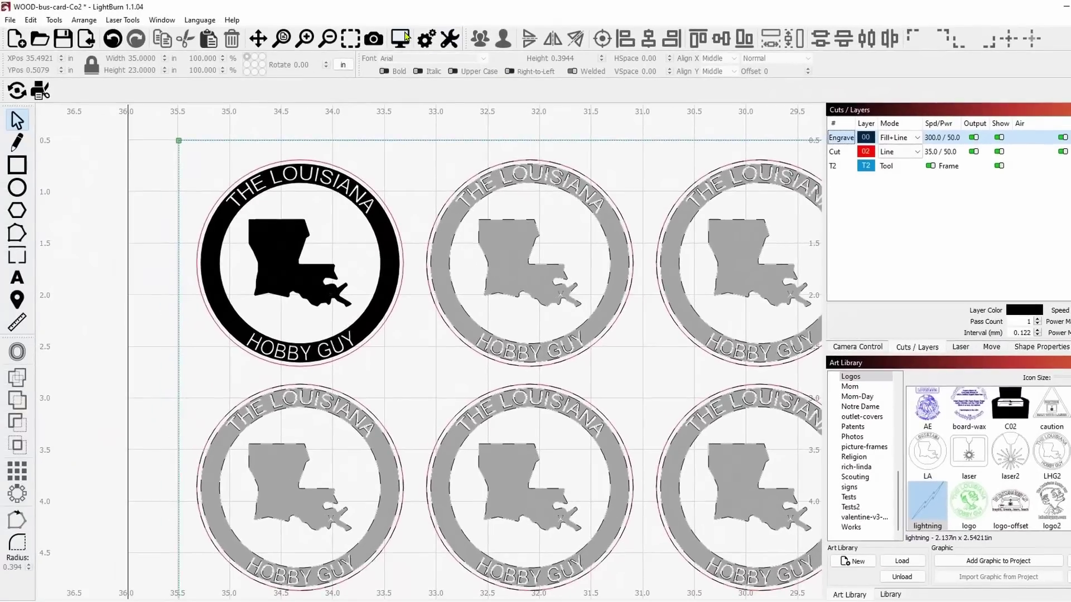
Preview the job full screen and inspect the fill lines inside a state shape without cross-hatching.
left_click(404, 38)
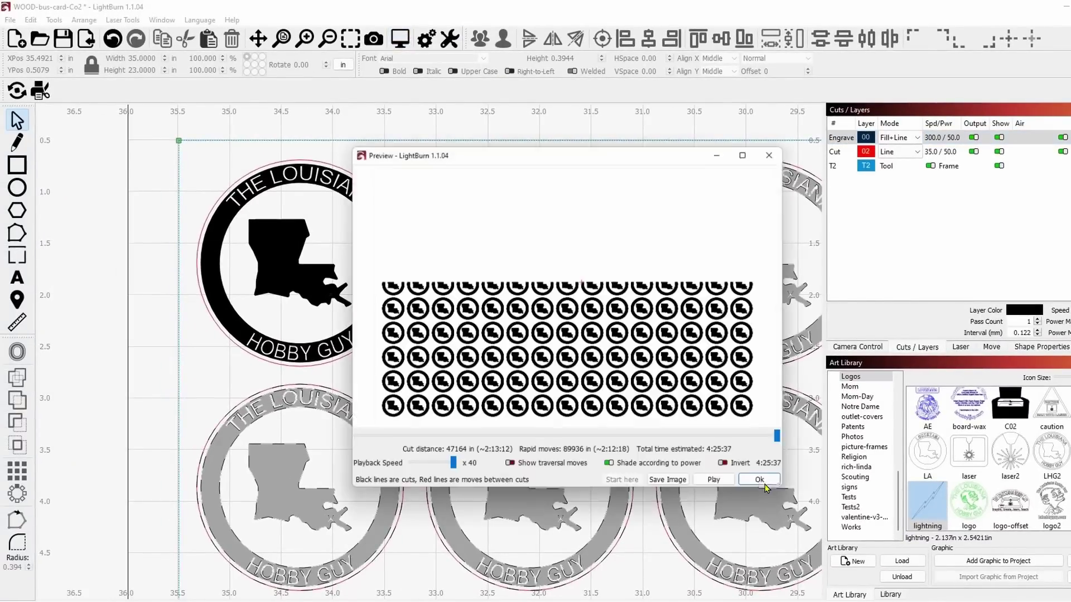
left_click(733, 160)
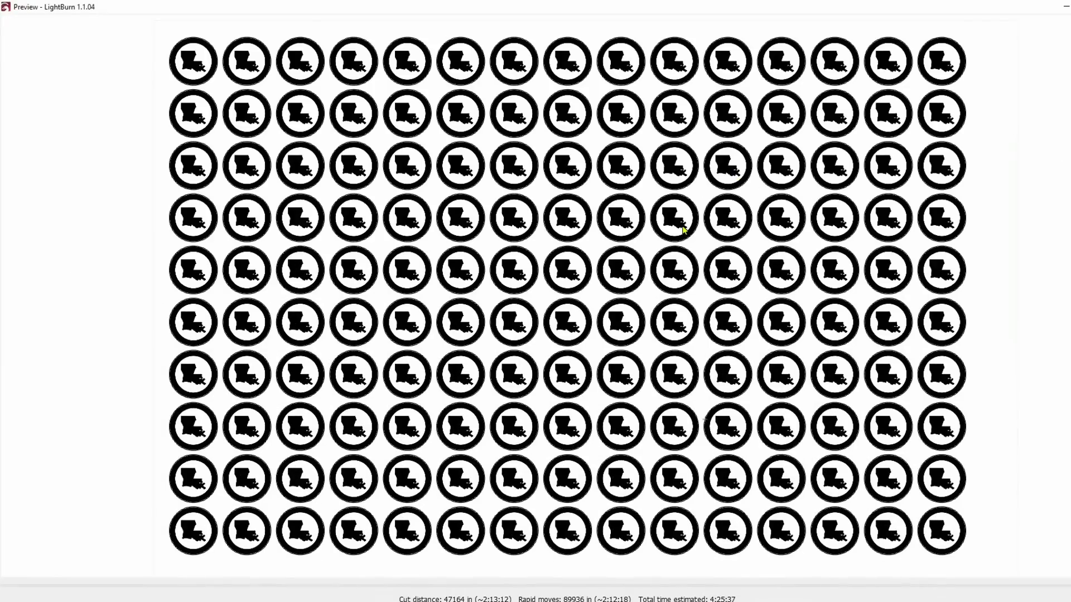
scroll(613, 323, "up", 5)
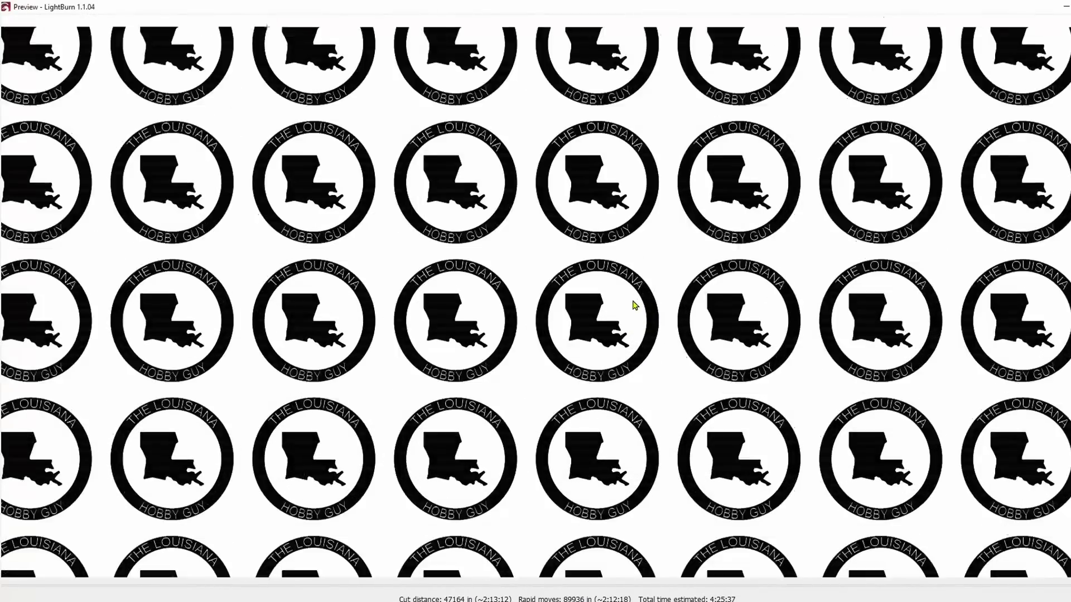
scroll(571, 320, "up", 10)
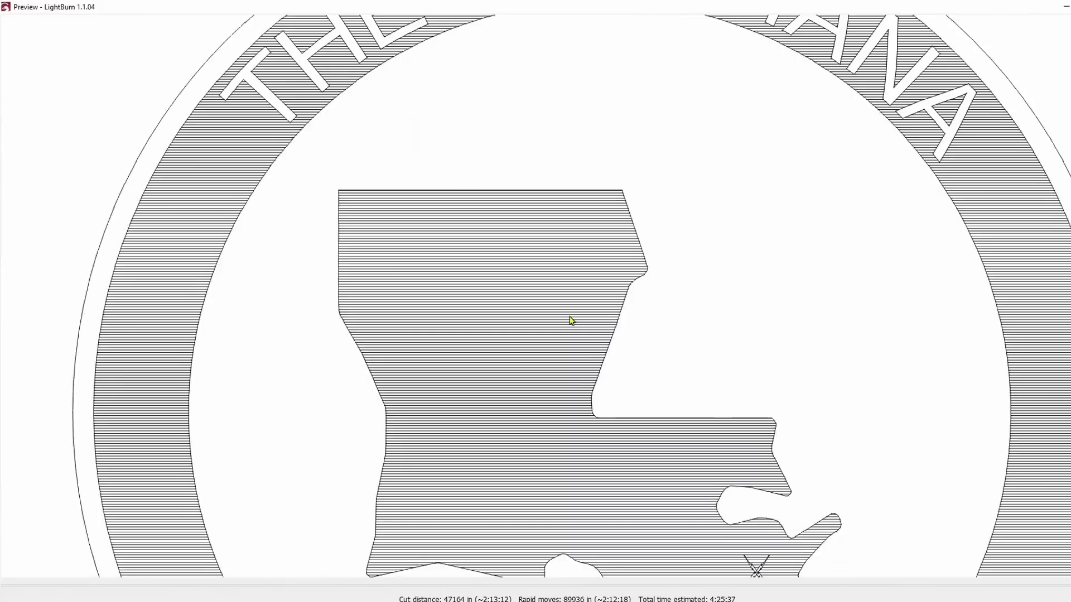
scroll(571, 320, "up", 3)
scroll(772, 239, "down", 6)
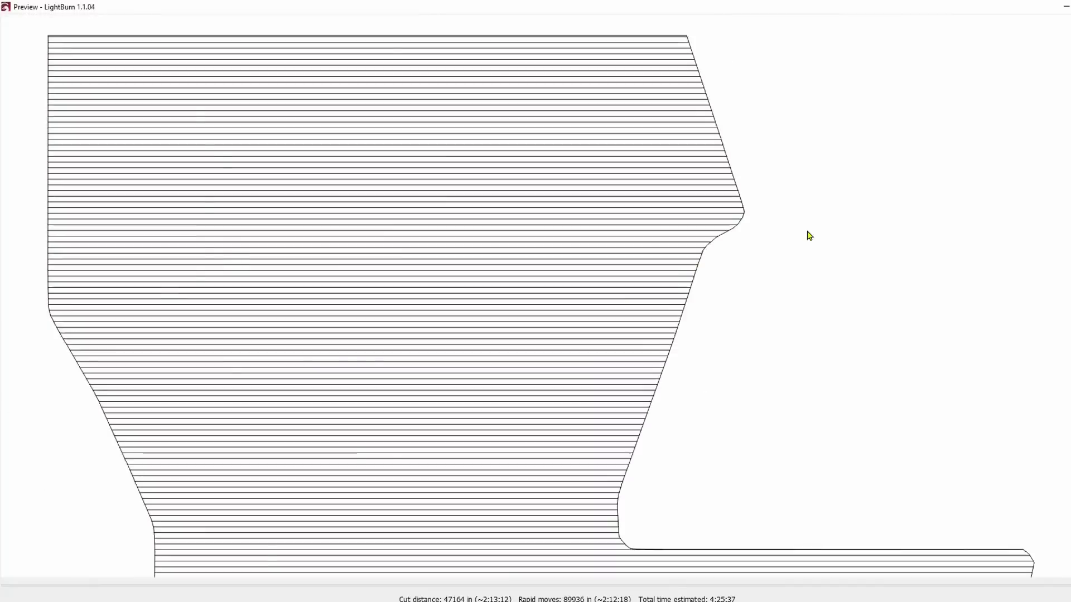
key("Escape")
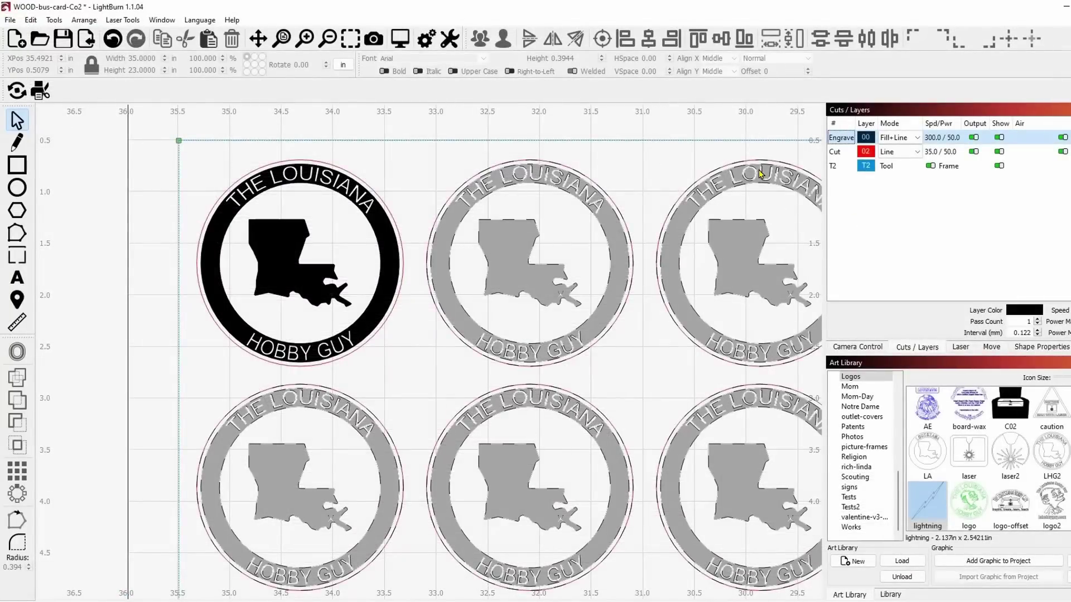
Turn on cross-hatch for the Engrave layer and accept the cut settings.
double_click(844, 140)
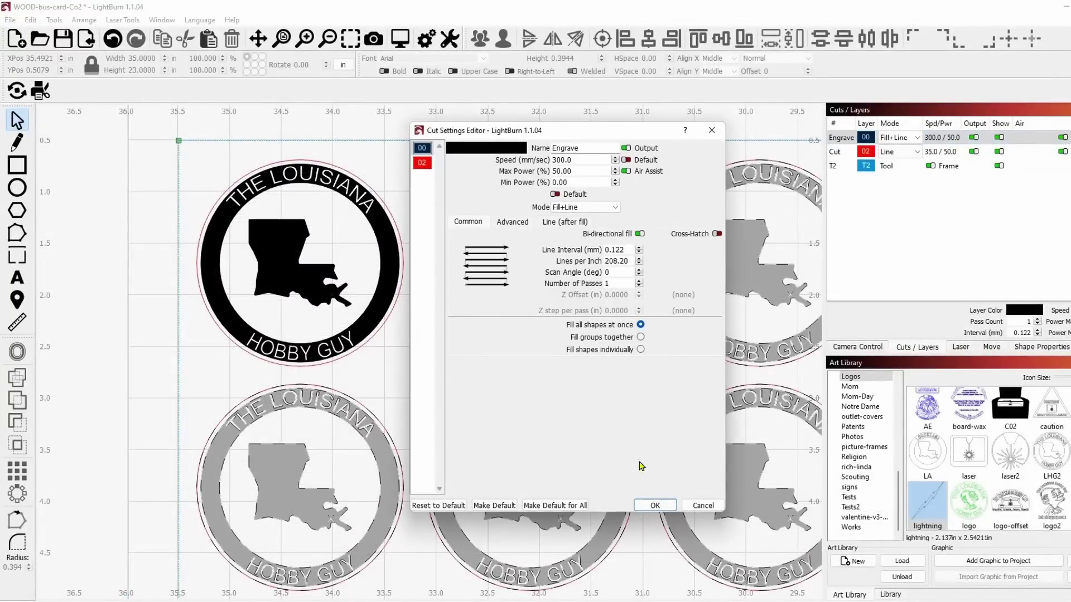
left_click(717, 234)
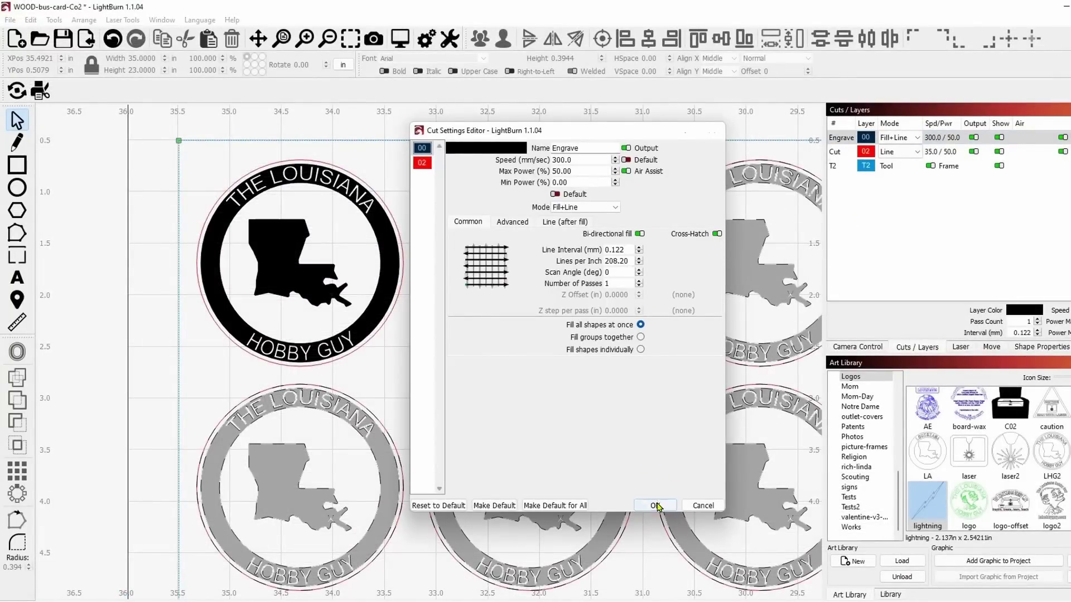
left_click(655, 505)
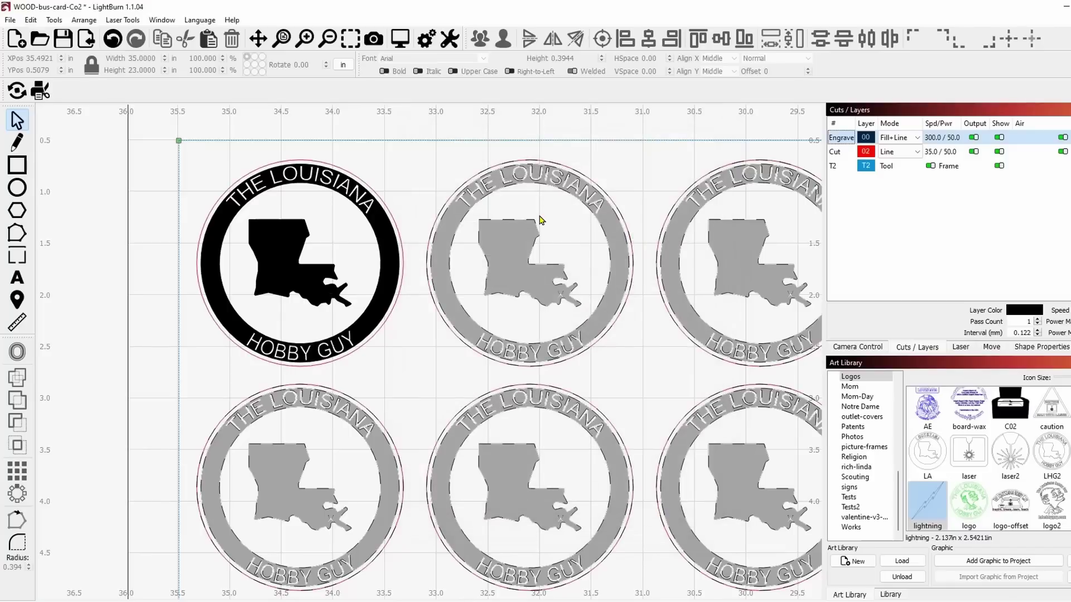
Preview the cross-hatched job full screen, inspect the grid fill inside a state shape and close the preview.
left_click(400, 39)
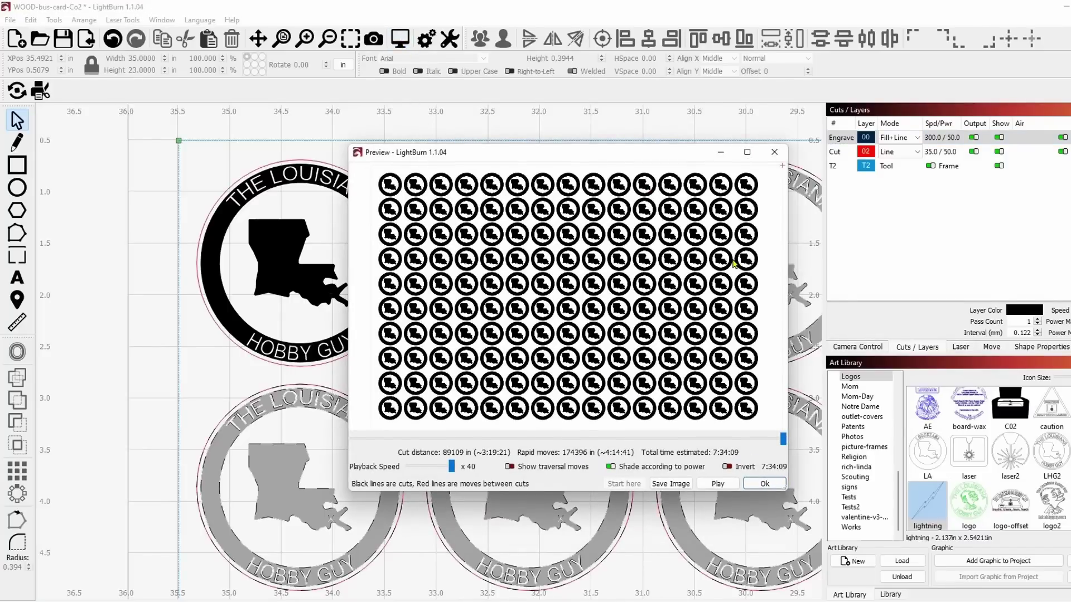
left_click(747, 152)
scroll(610, 294, "up", 5)
scroll(611, 294, "up", 10)
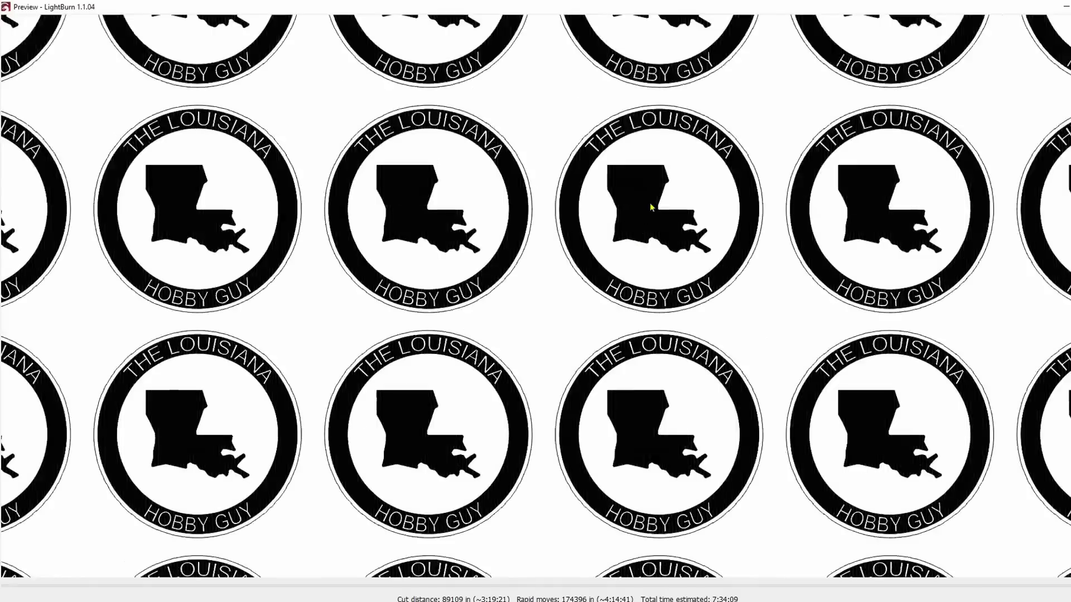
scroll(651, 194, "up", 5)
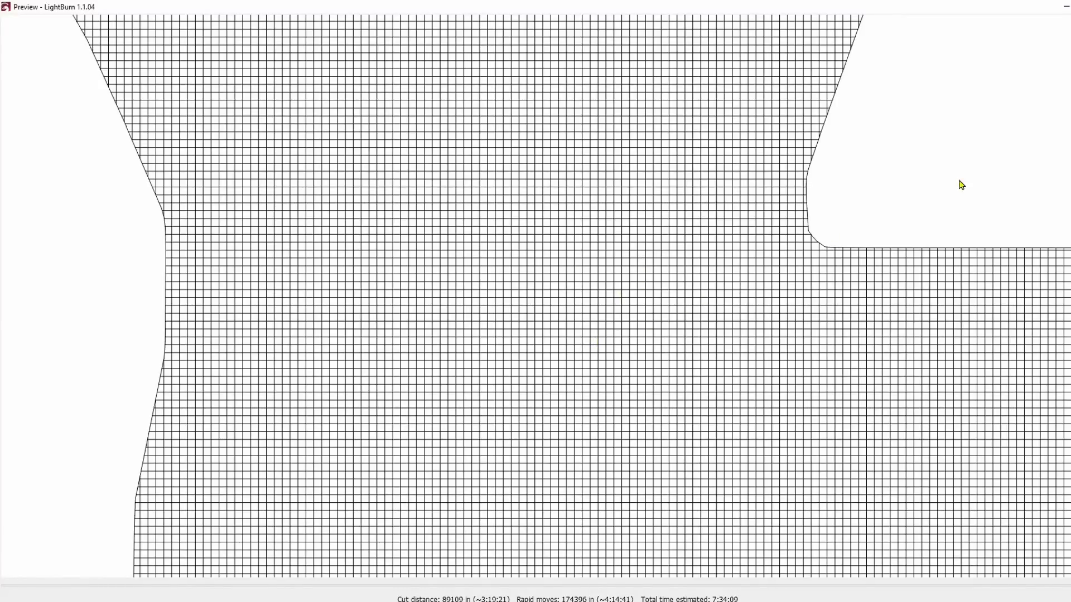
key("Escape")
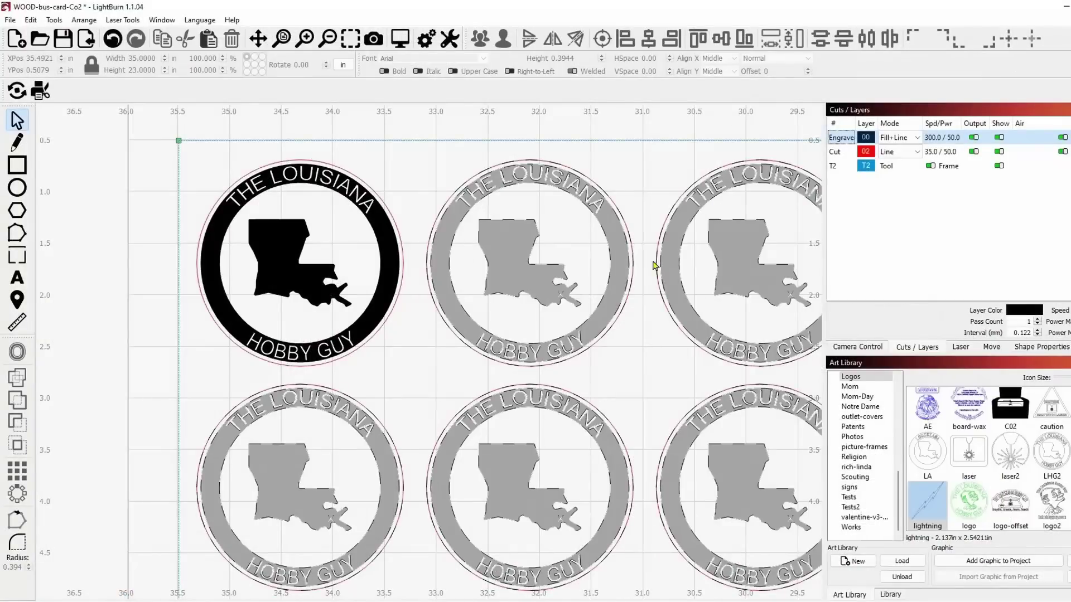
Examine how the full sheet of round logo cards is laid out across the laser bed.
scroll(663, 254, "down", 5)
left_click_drag(660, 310, 349, 240)
scroll(446, 284, "down", 4)
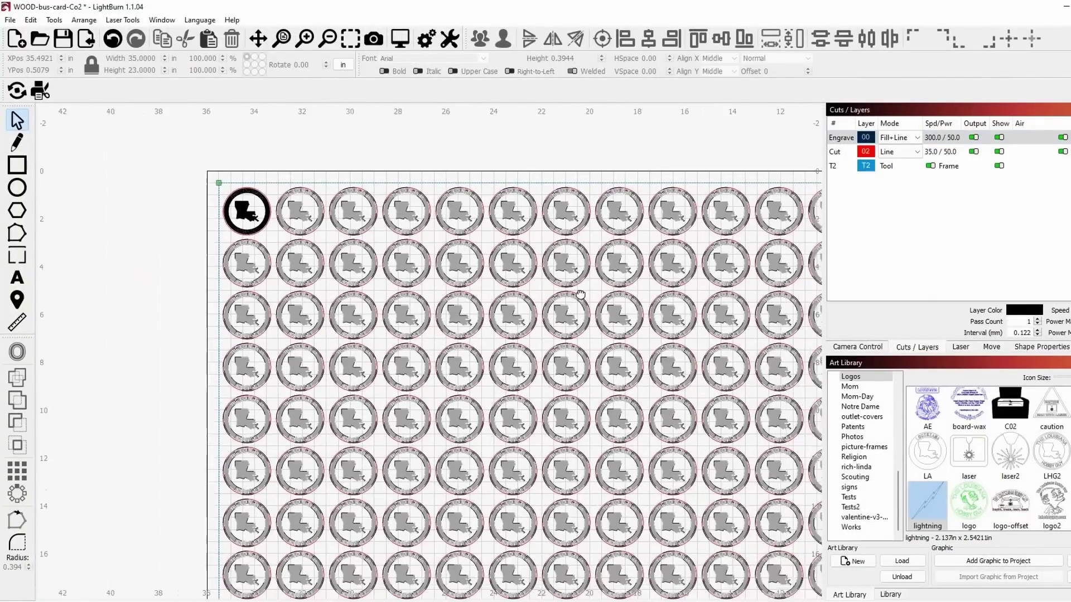
scroll(580, 294, "down", 3)
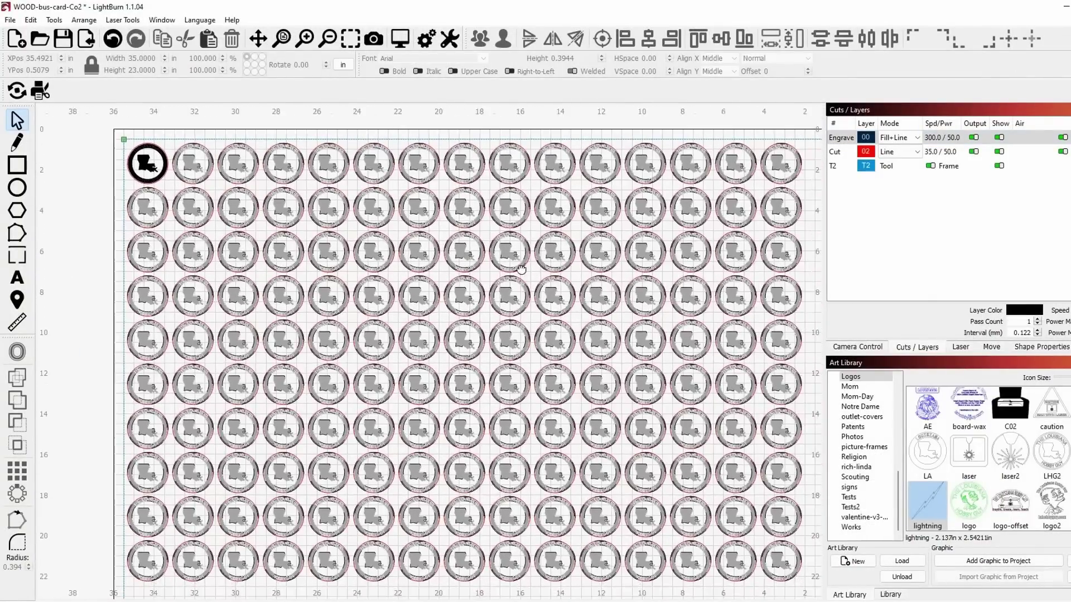
left_click_drag(520, 270, 489, 262)
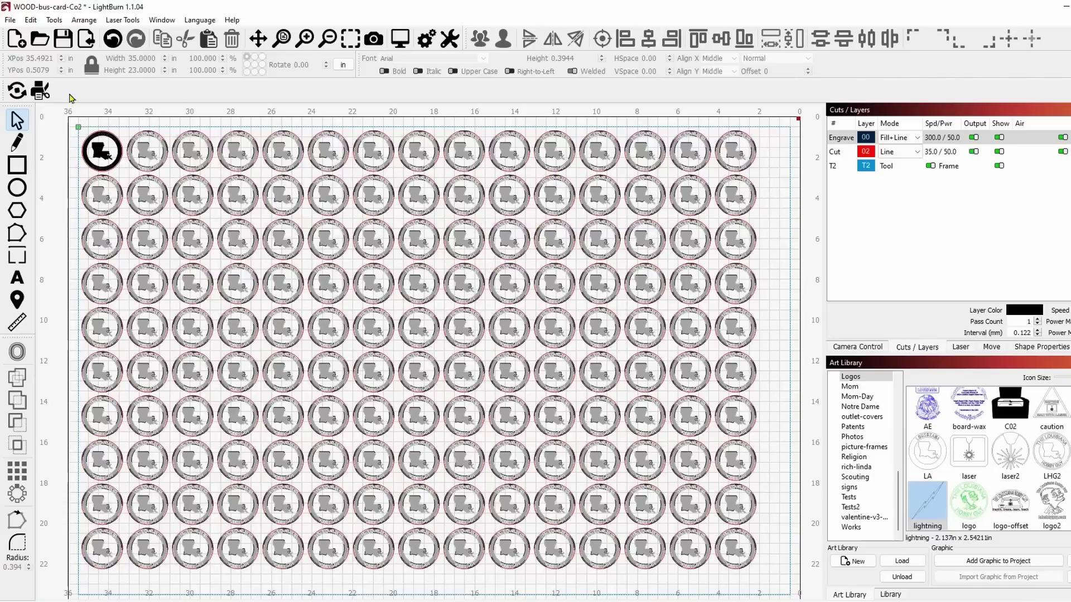
left_click(11, 20)
mouse_move(31, 20)
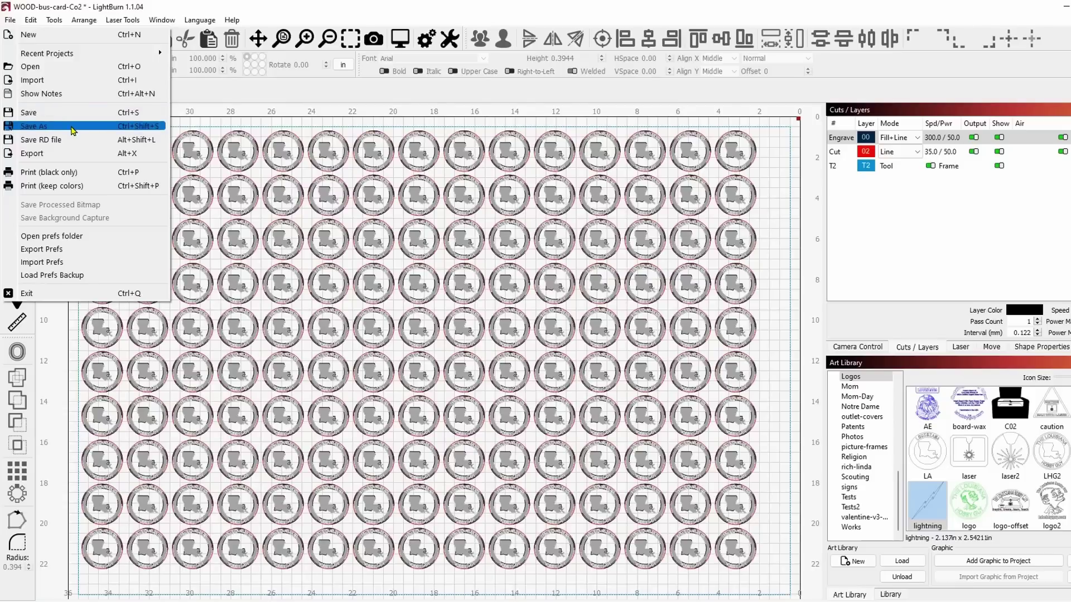
left_click(323, 9)
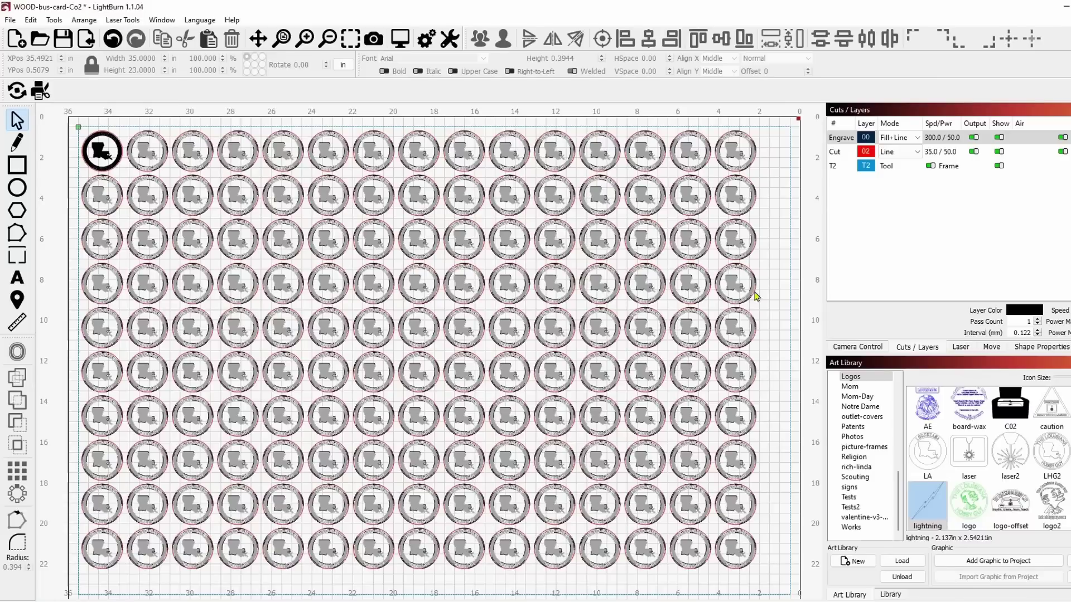
Examine the first engraved card and its virtual copies up close, and compare them with the whole card sheet inside the frame.
scroll(56, 227, "up", 3)
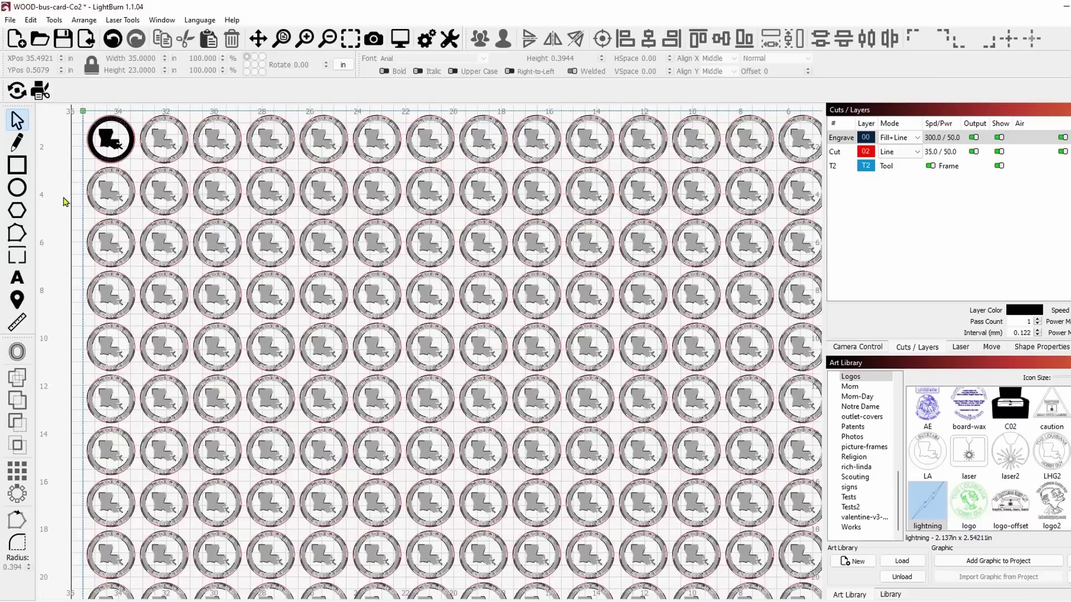
scroll(114, 211, "up", 5)
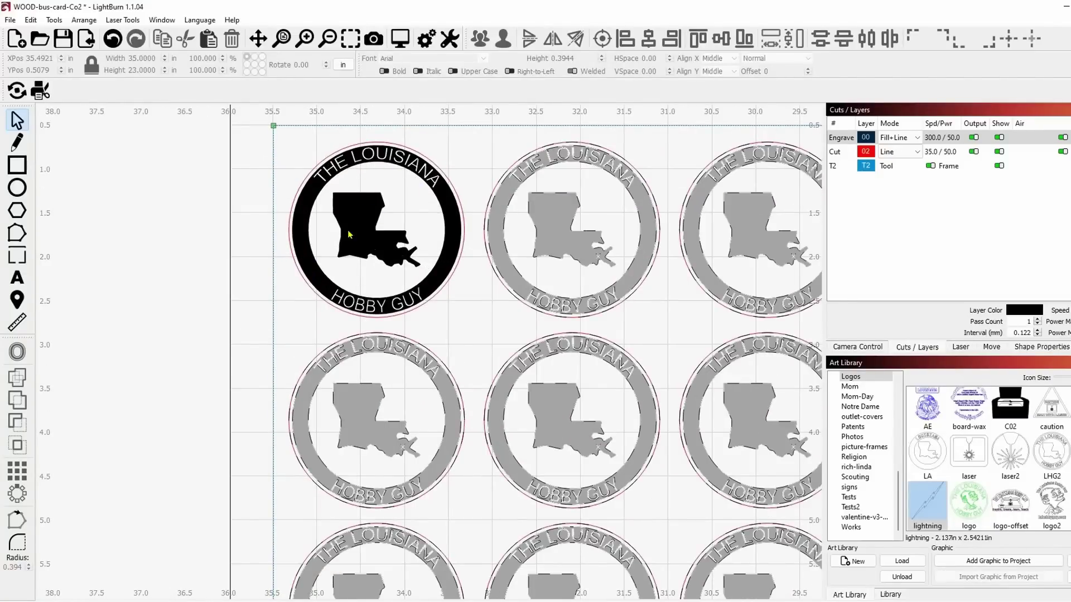
left_click_drag(471, 301, 285, 299)
scroll(284, 299, "down", 5)
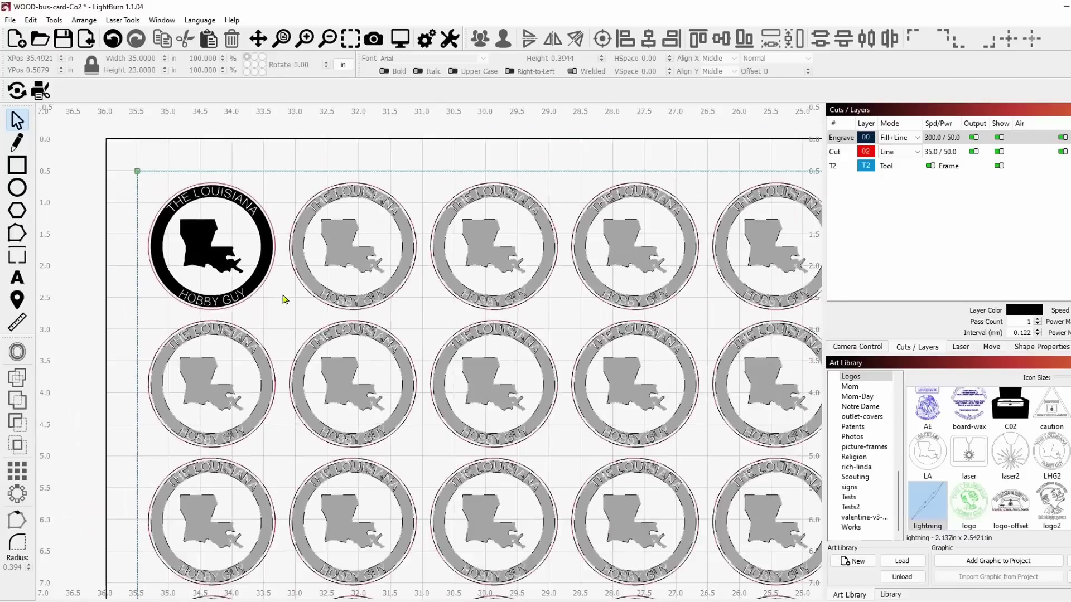
scroll(338, 284, "down", 1)
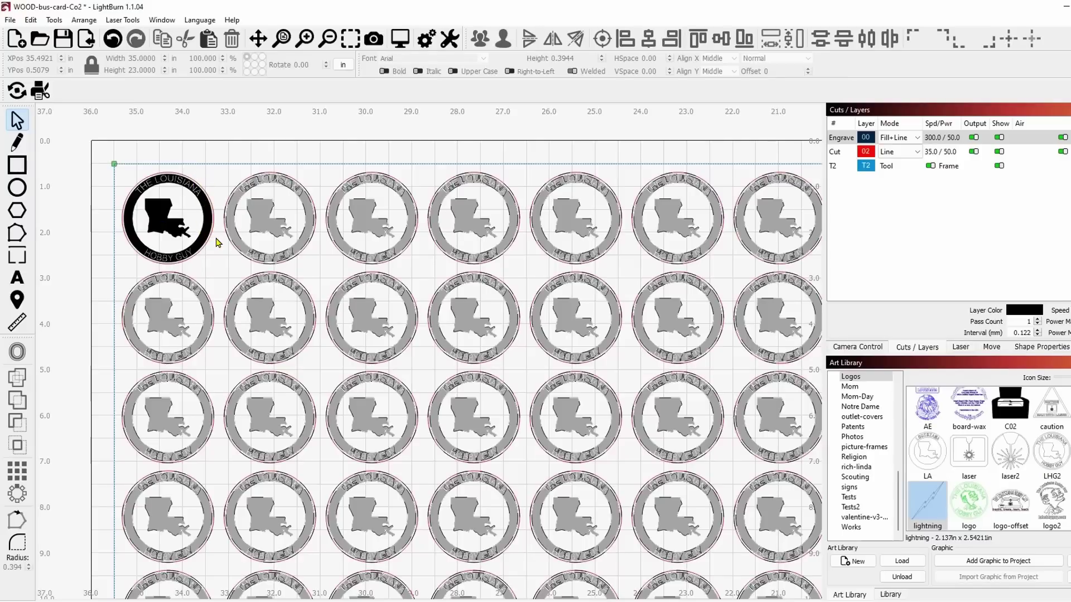
scroll(301, 284, "down", 4)
left_click_drag(459, 360, 441, 347)
scroll(346, 296, "down", 4)
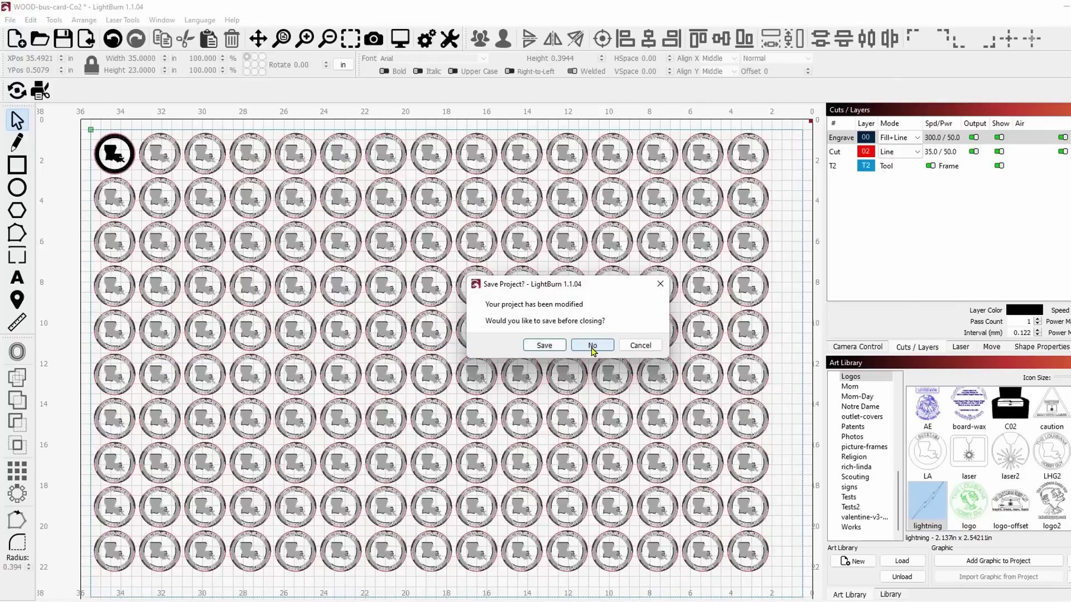
Start a new project without saving the card sheet, and switch the laser device to Ortur Lasermaster 2 Pro S2, dismissing the library messages.
left_click(592, 347)
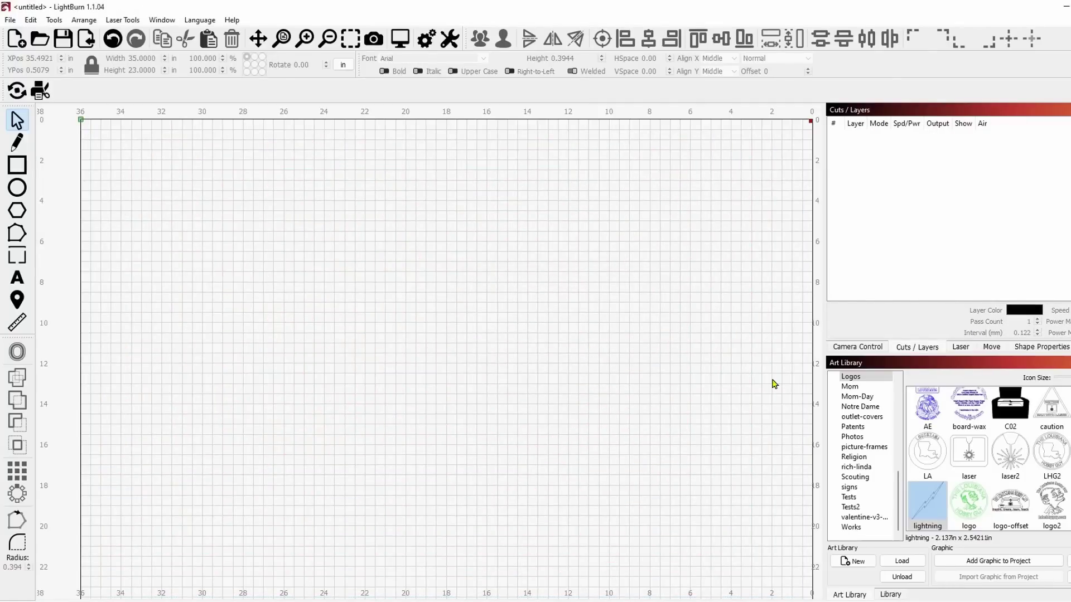
left_click(961, 348)
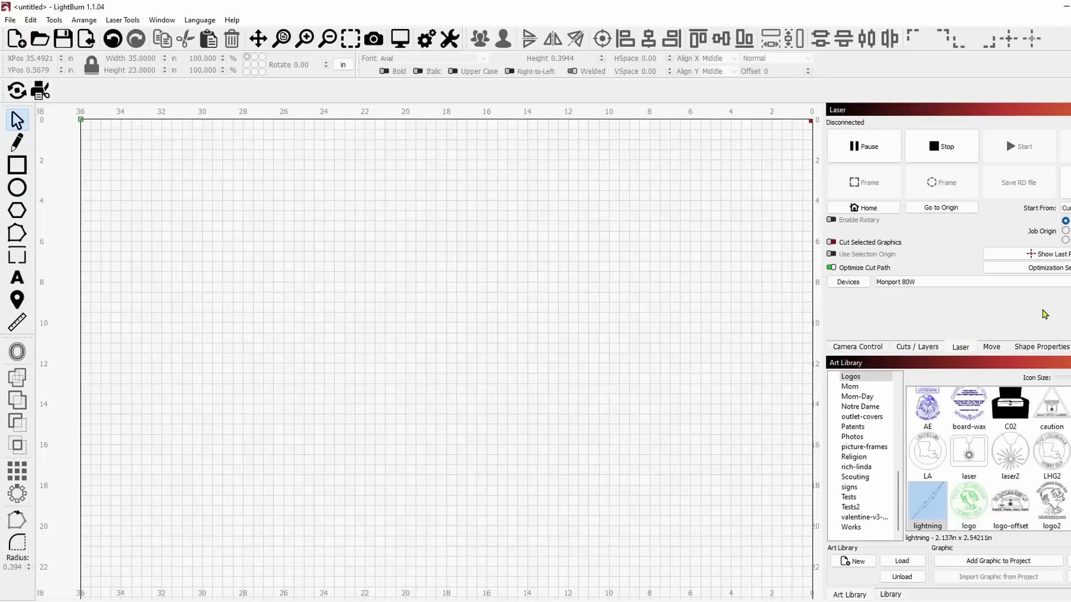
left_click(1028, 283)
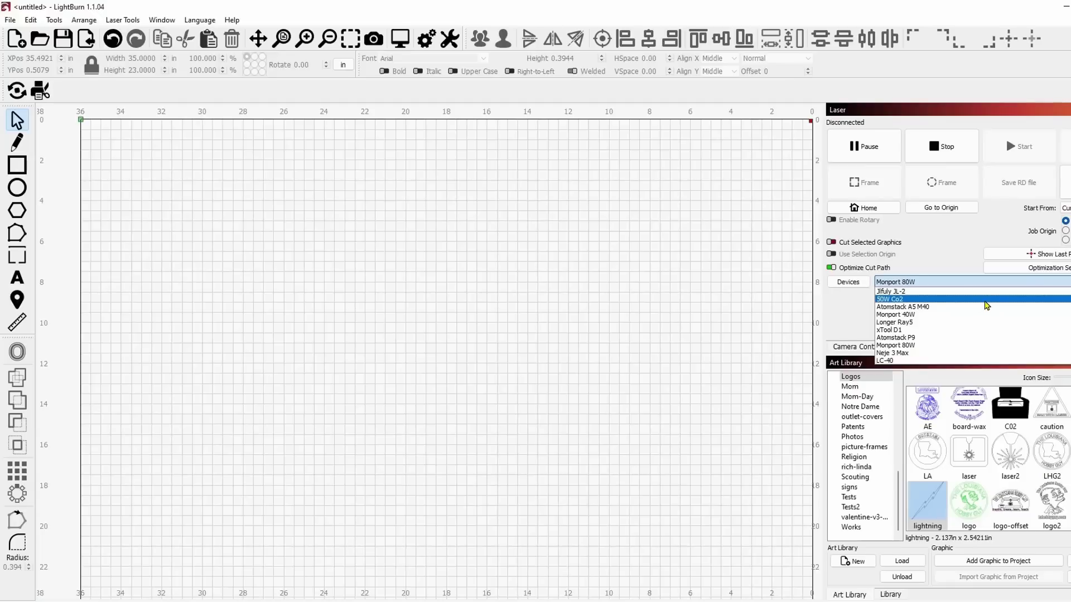
scroll(1000, 308, "up", 3)
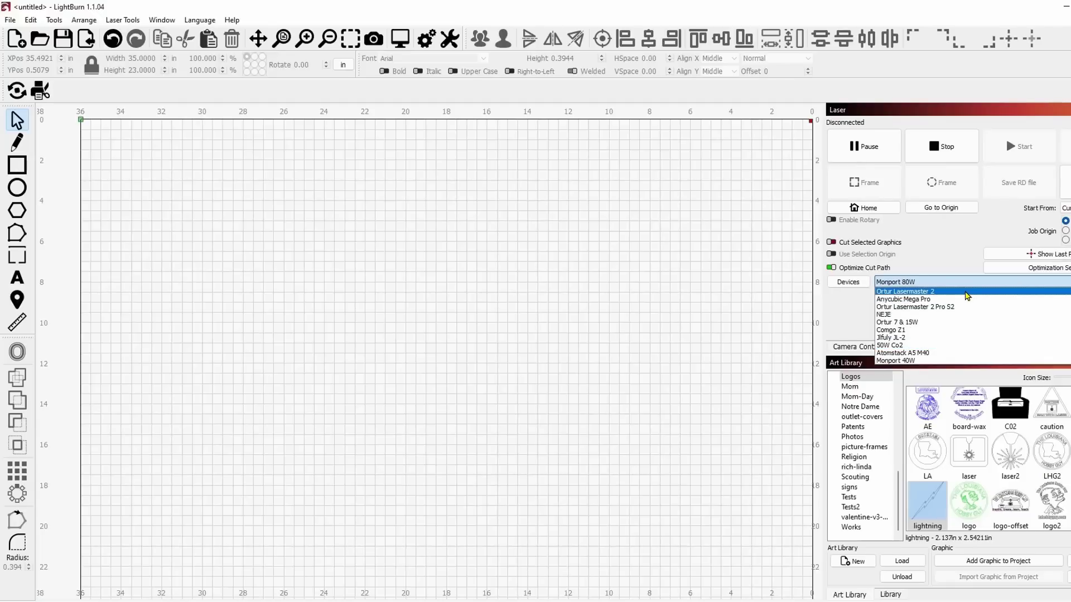
left_click(968, 307)
left_click(669, 338)
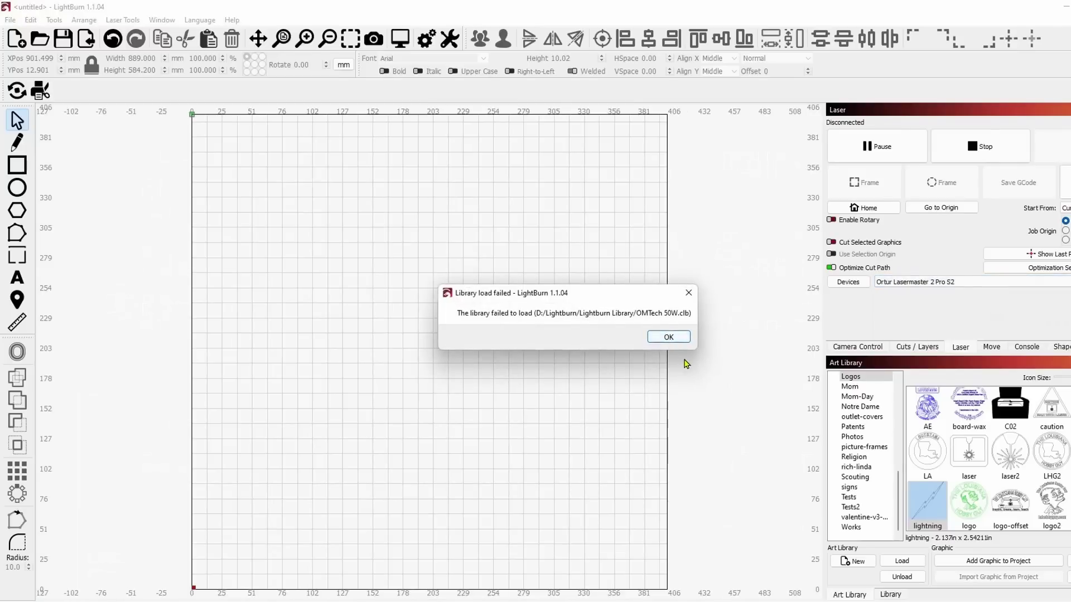
left_click(670, 339)
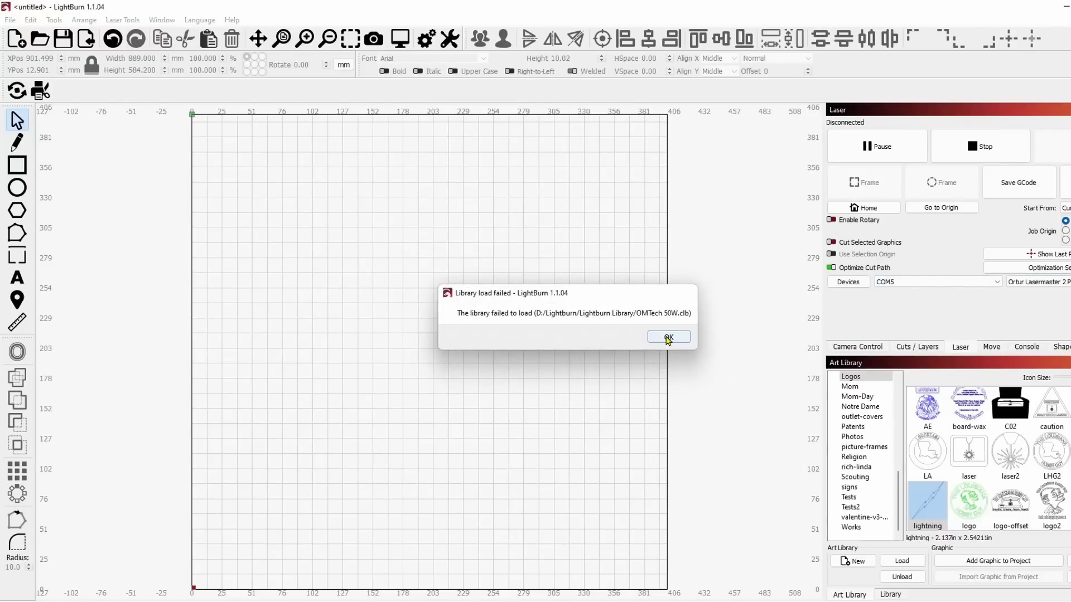
left_click(670, 339)
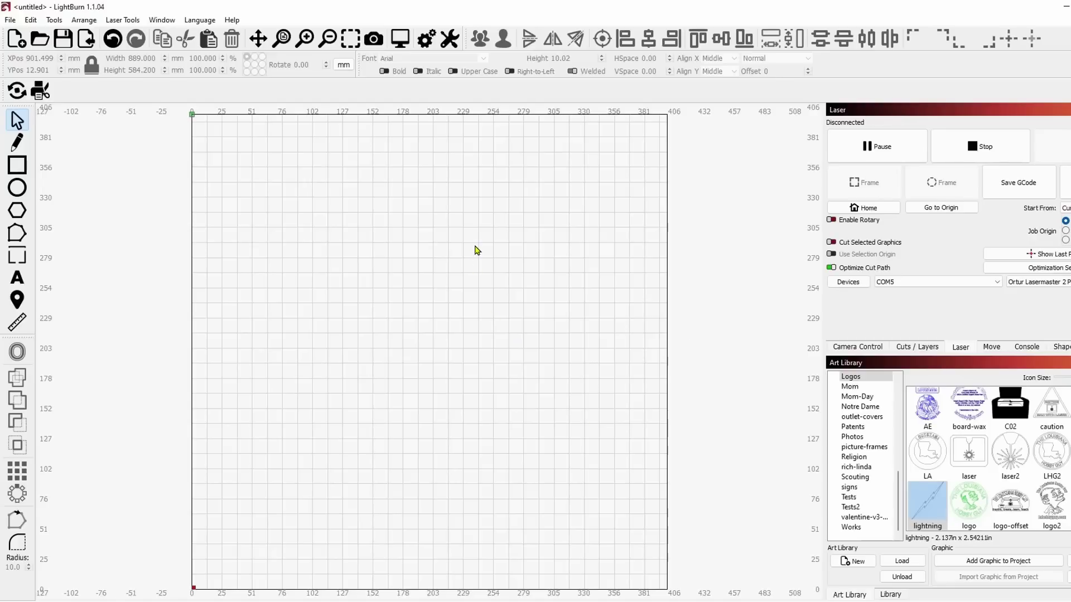
Check the laser's working size in the device settings, and draw a rectangle about 31 mm wide and 35 mm high near the bed's upper-left corner.
left_click(450, 39)
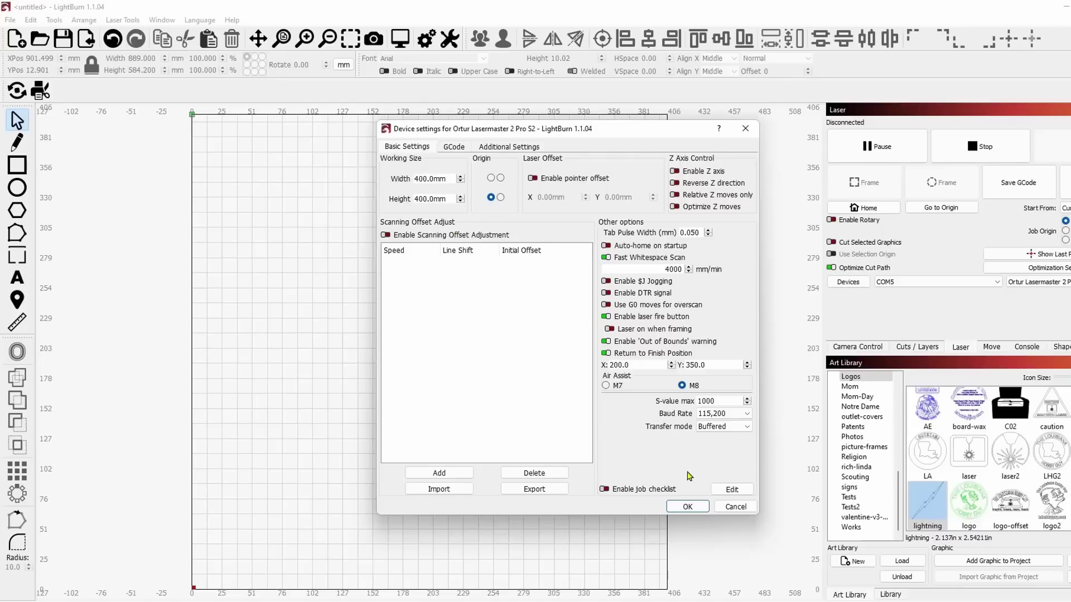
left_click(685, 507)
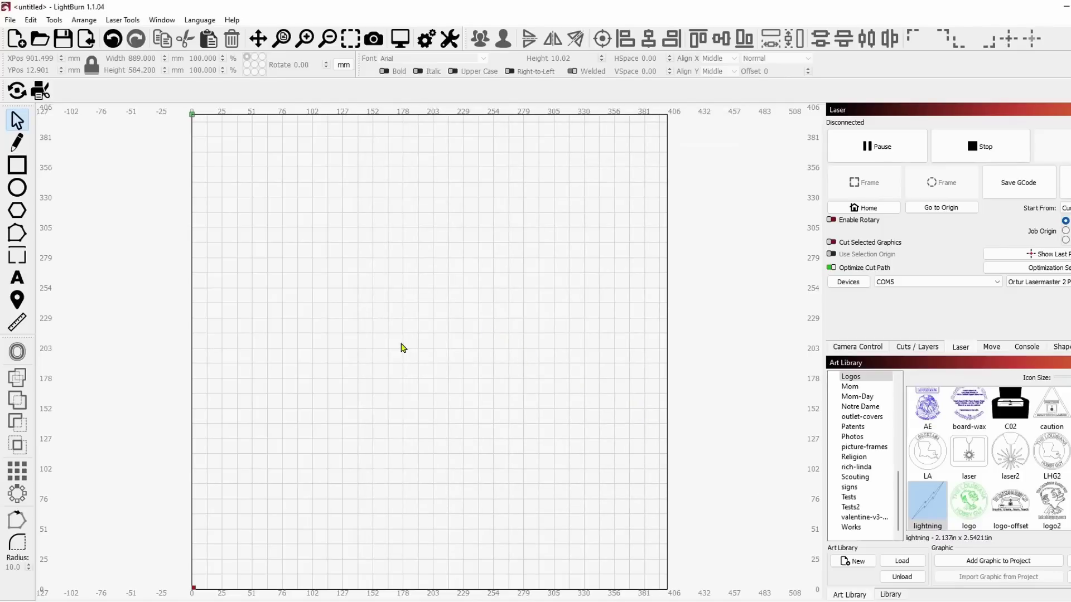
left_click(19, 166)
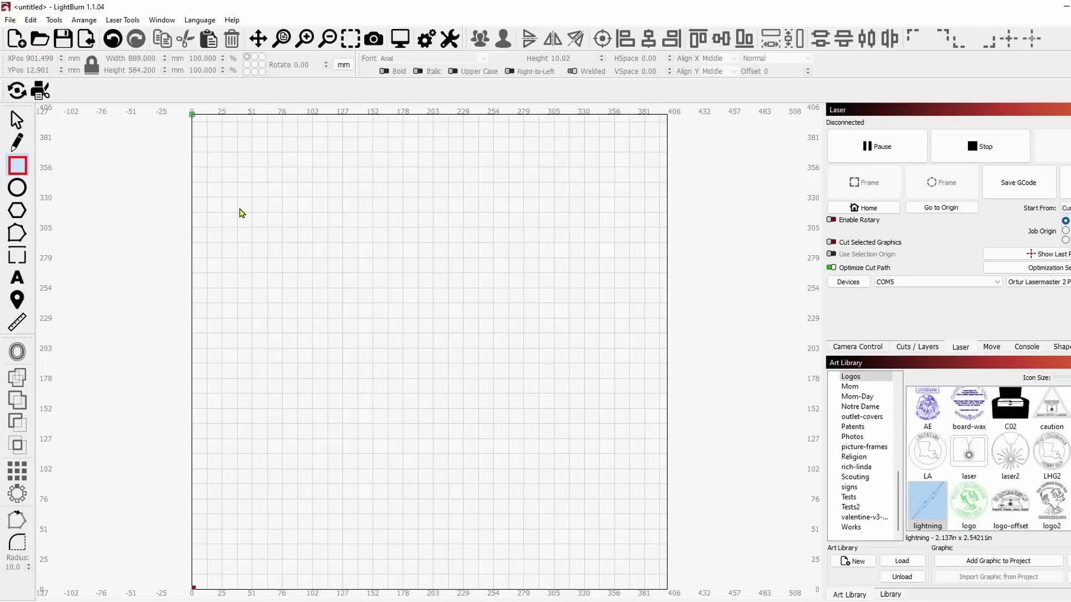
left_click_drag(234, 172, 271, 212)
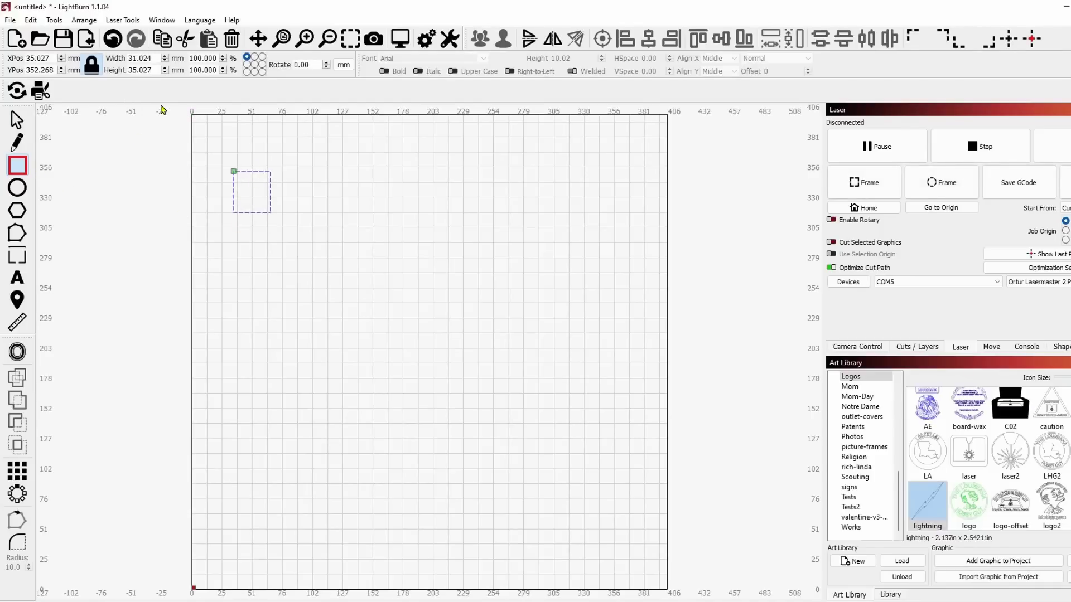
Unlock the rectangle's proportions, set its width and height to 390 mm each, and lock the proportions again.
left_click(98, 68)
double_click(144, 59)
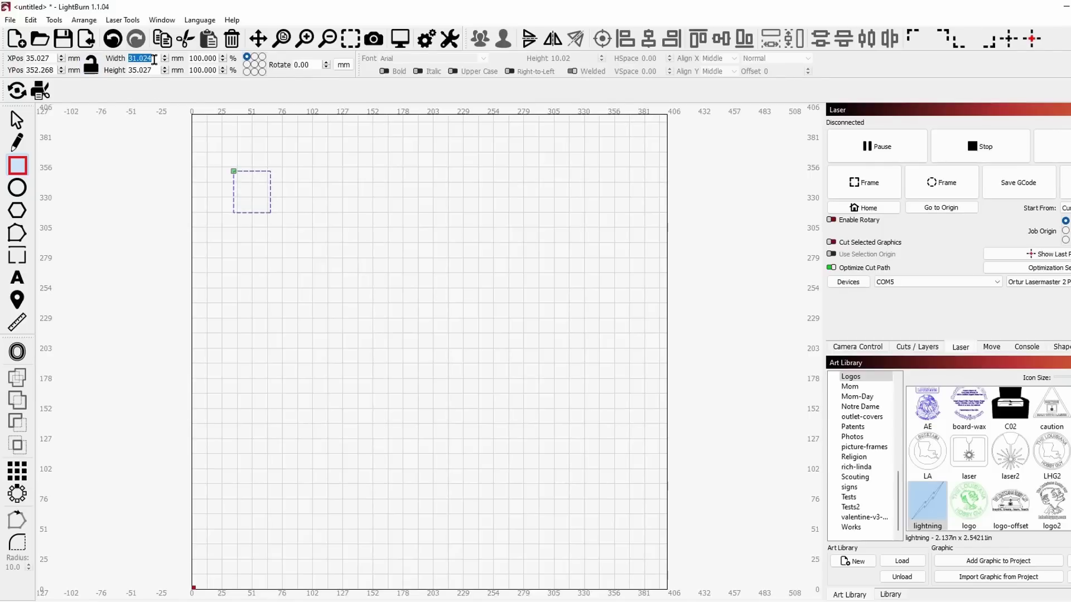
type("390")
key("Tab")
type("3")
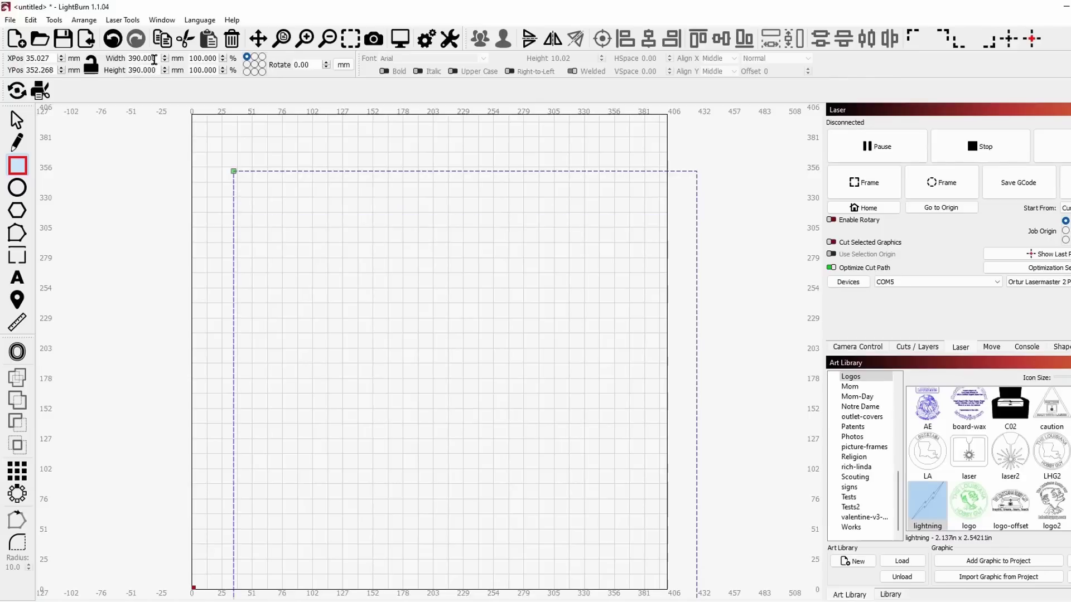
left_click(91, 65)
left_click(17, 120)
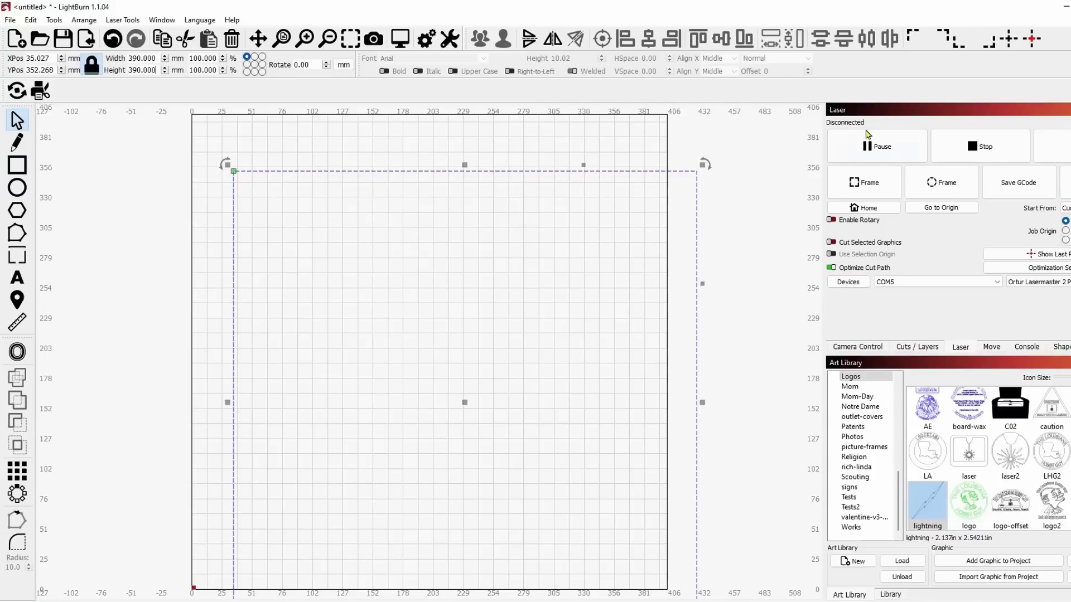
Centre the 390 mm square on the laser bed and put it on the T2 tool layer.
left_click(1011, 39)
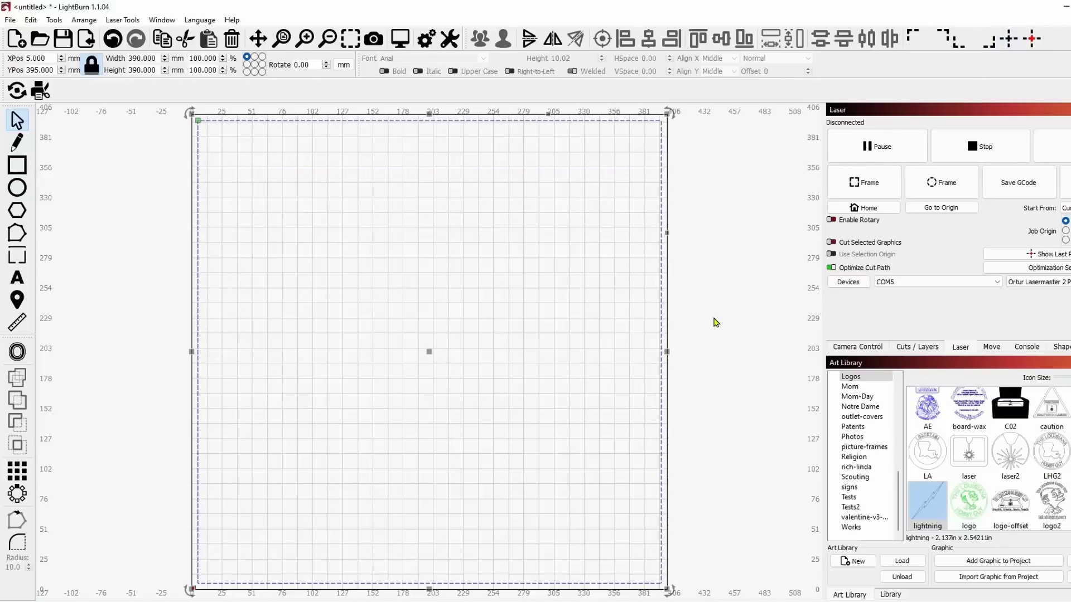
left_click_drag(724, 296, 740, 294)
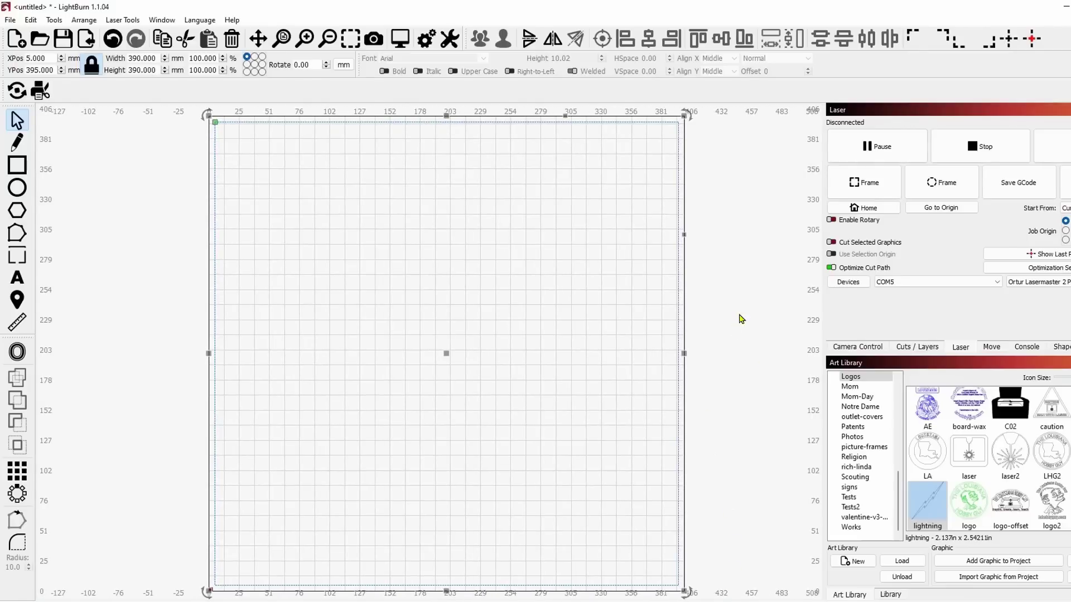
left_click(745, 284)
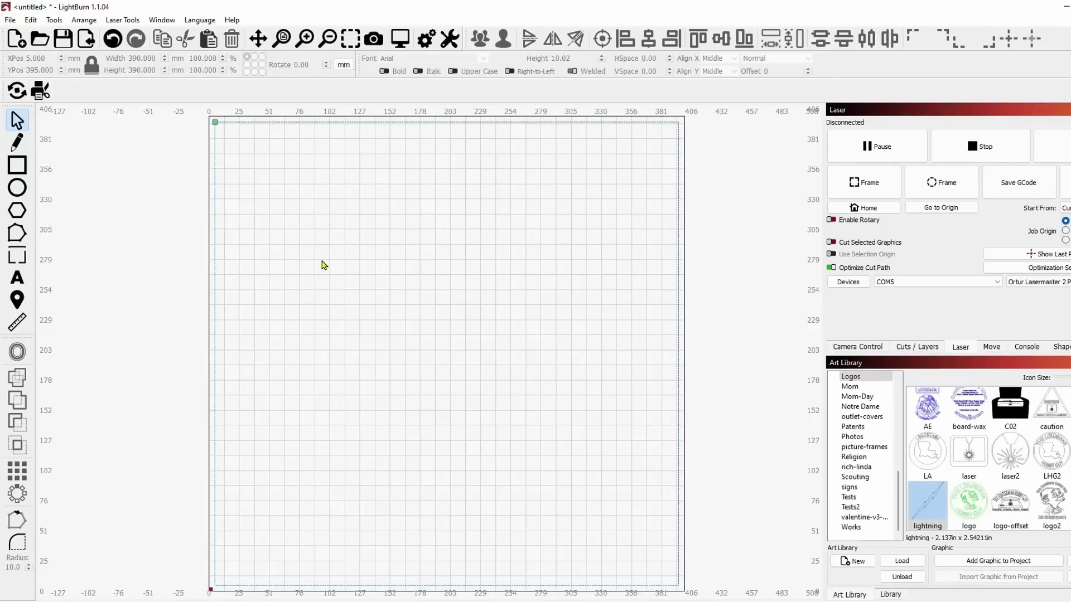
Draw a circle about 26 mm in diameter near the upper-left corner inside the frame square.
left_click(16, 191)
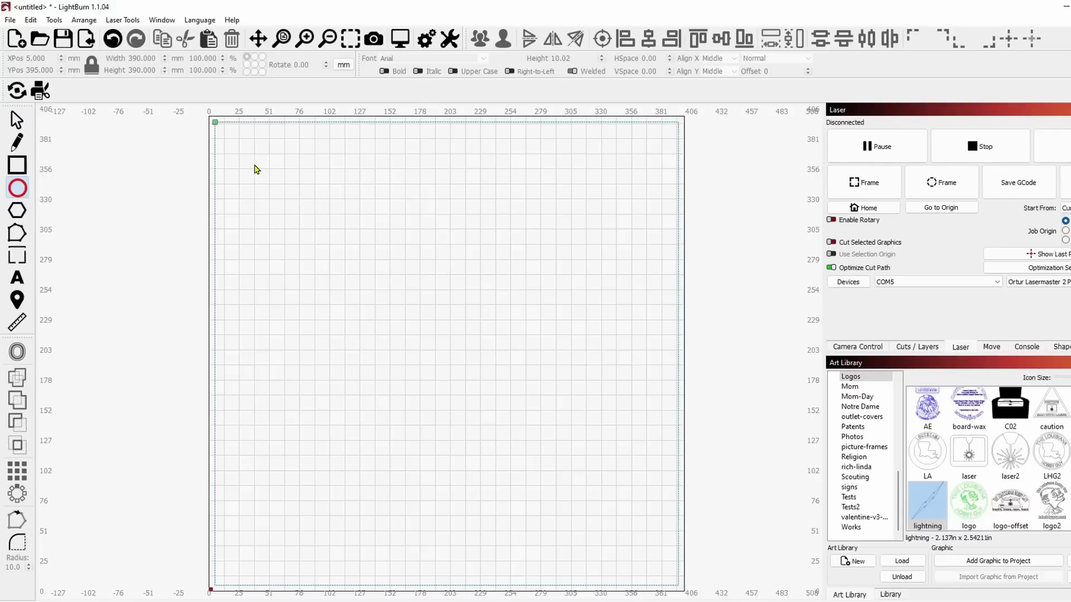
left_click_drag(256, 169, 284, 196)
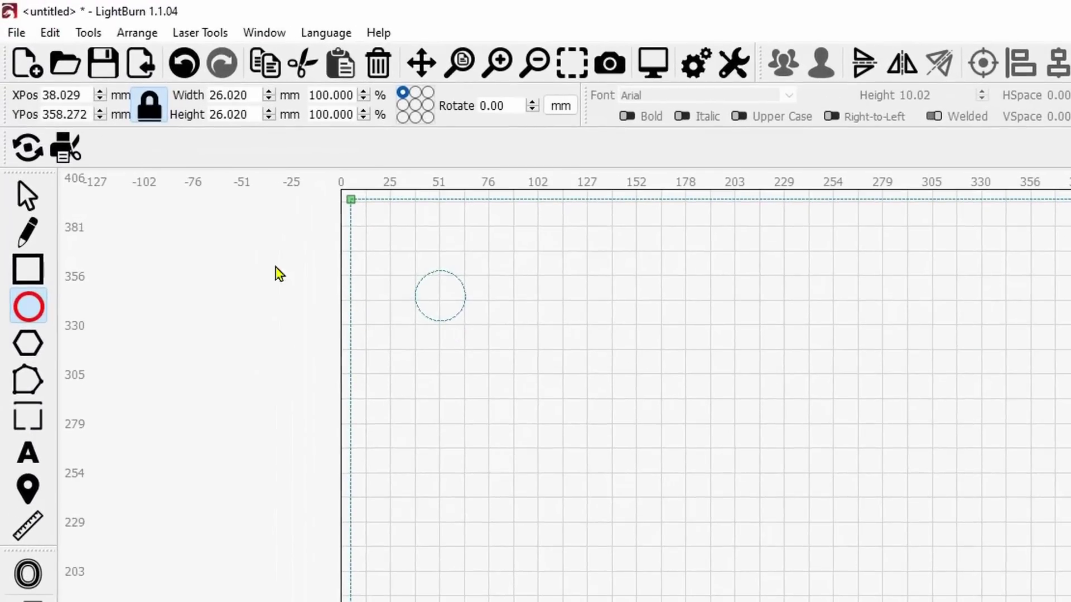
left_click(28, 199)
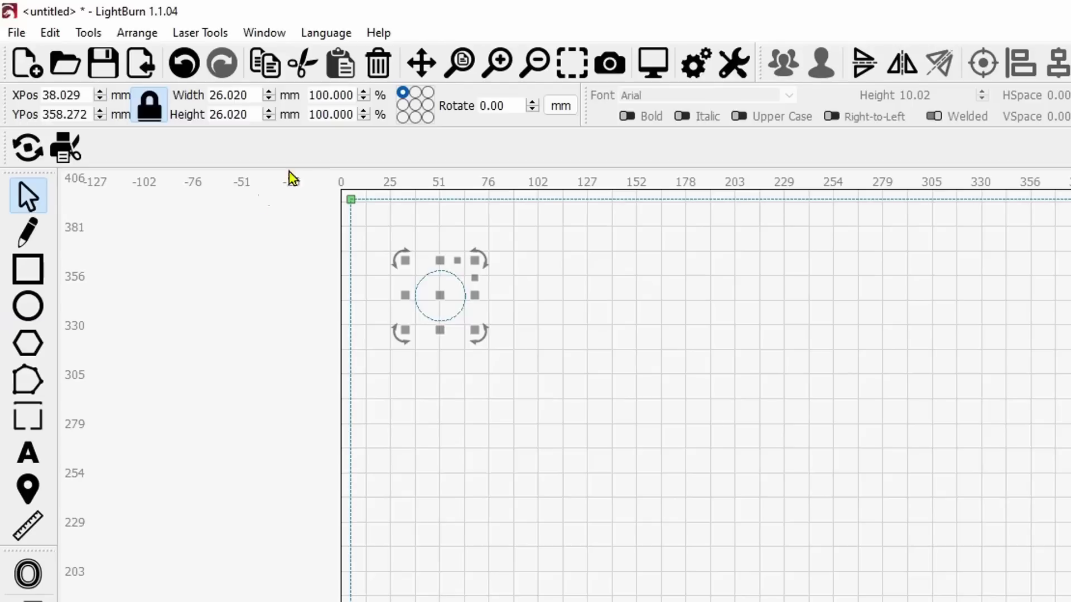
Switch the units to inches and set the circle's width to 2 in with its proportions locked.
left_click(554, 108)
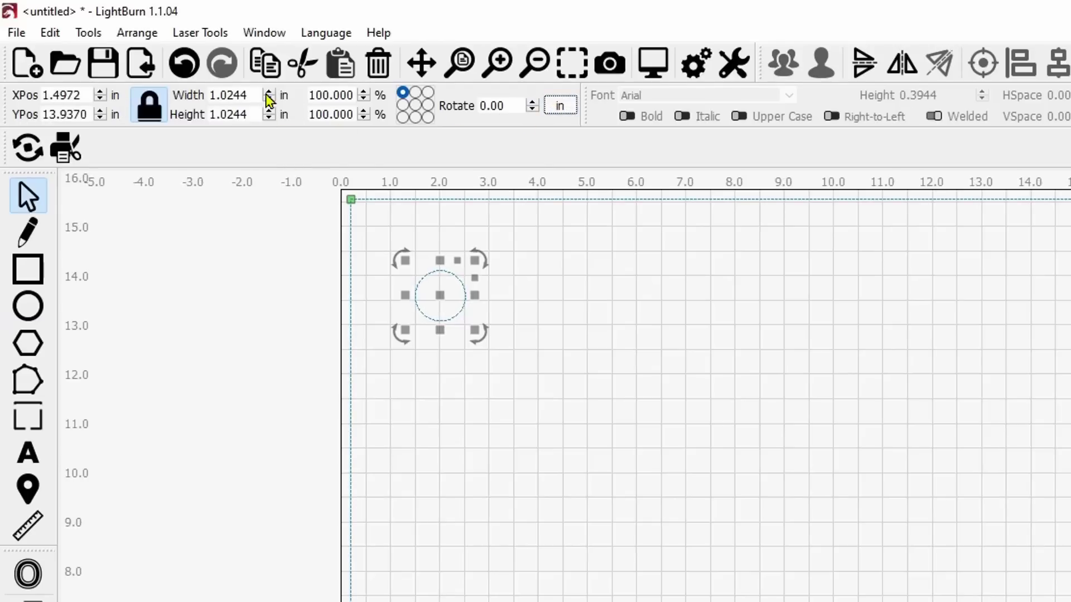
double_click(232, 95)
type("2")
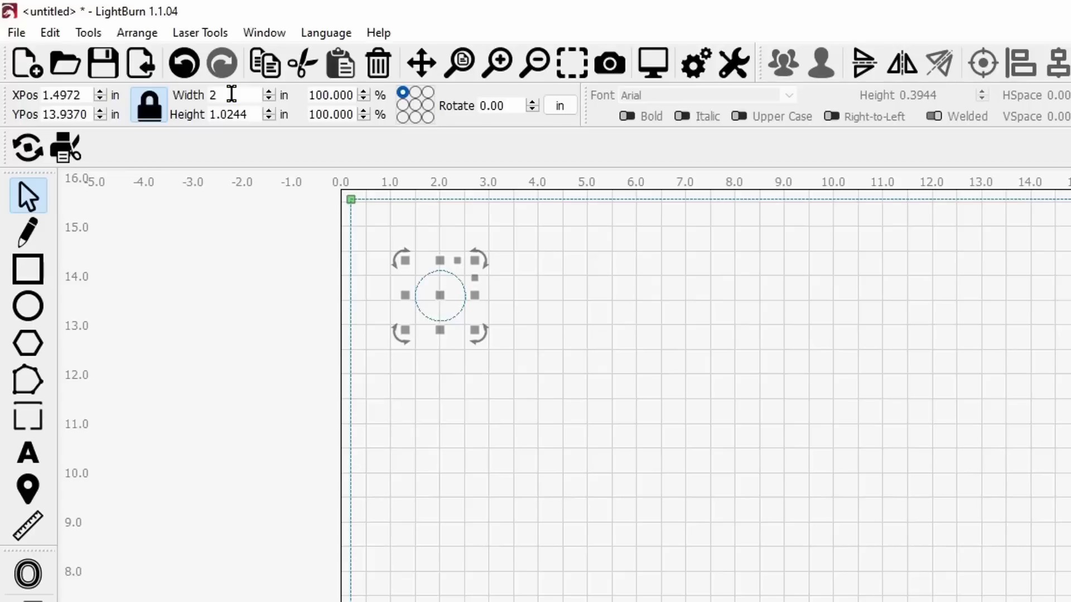
key("Return")
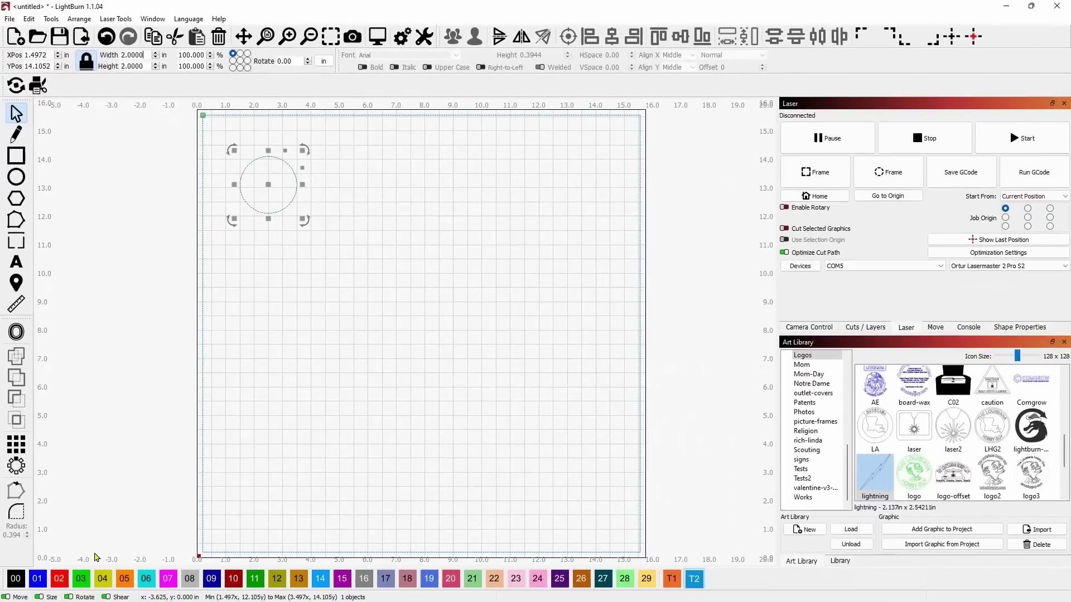
Assign the circle to layer 00 and show the list of cut layers.
left_click(16, 579)
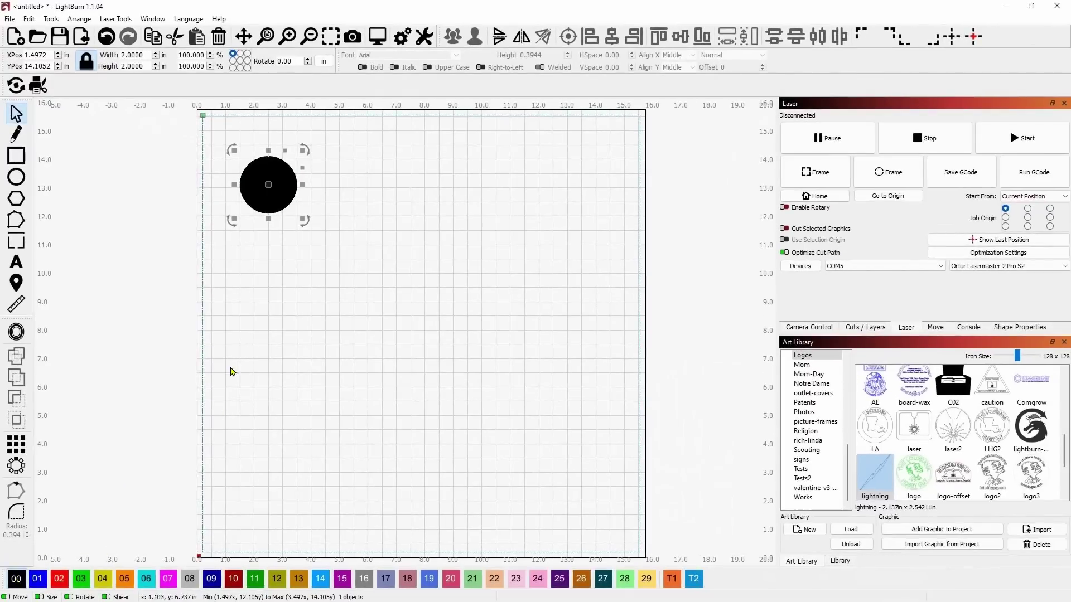
left_click(871, 328)
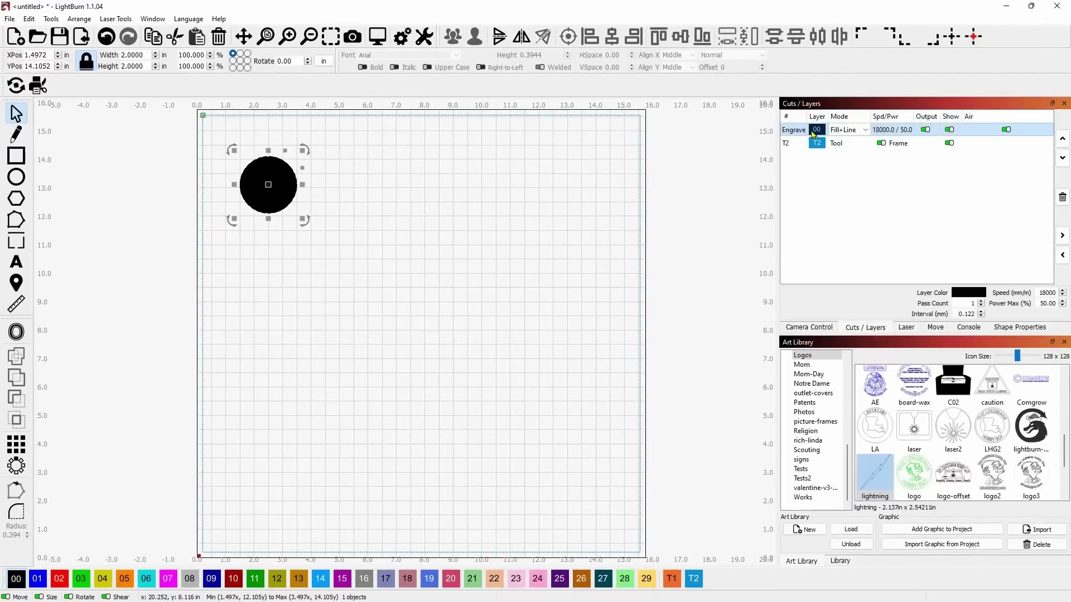
Set the cut mode of layer 00 to Line, and switch it to Fill.
left_click(842, 130)
left_click(846, 140)
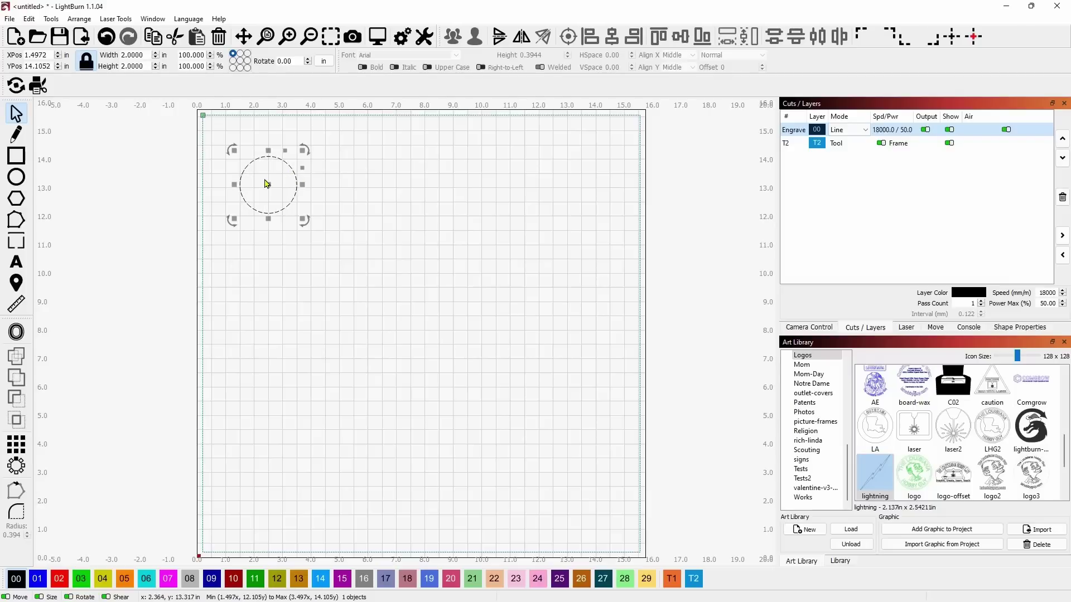
left_click(846, 130)
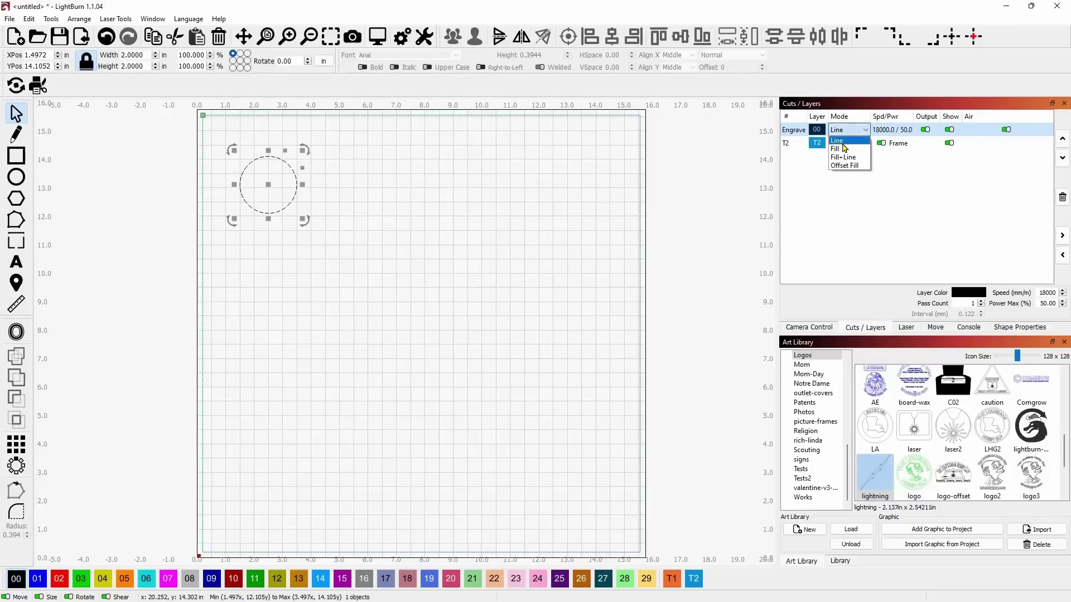
left_click(842, 148)
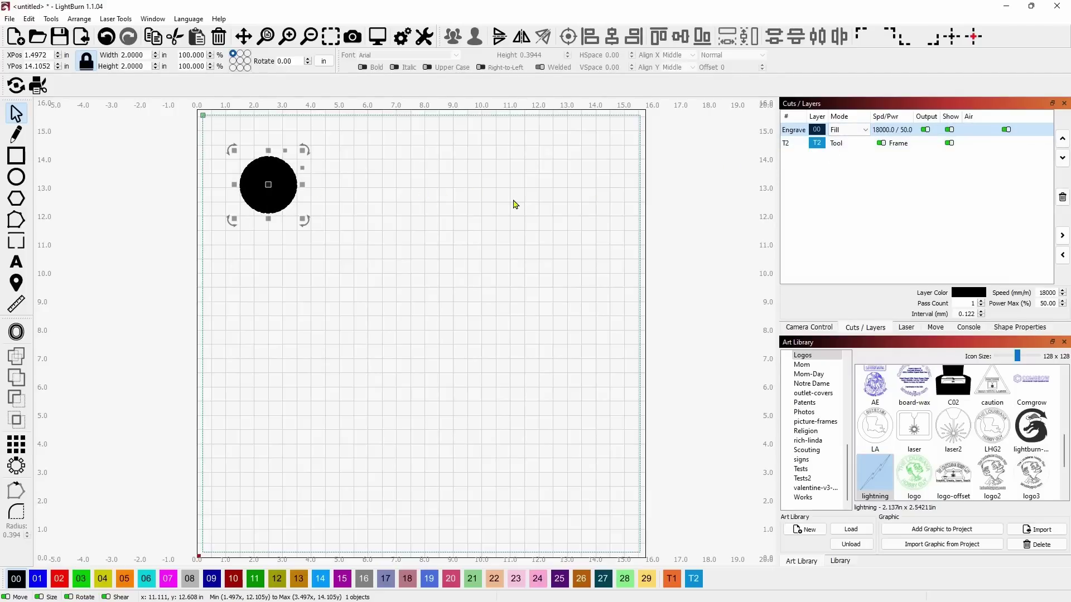
Try the Wireframe / Smooth view style on the filled circle and restore Filled / Smooth.
left_click(154, 20)
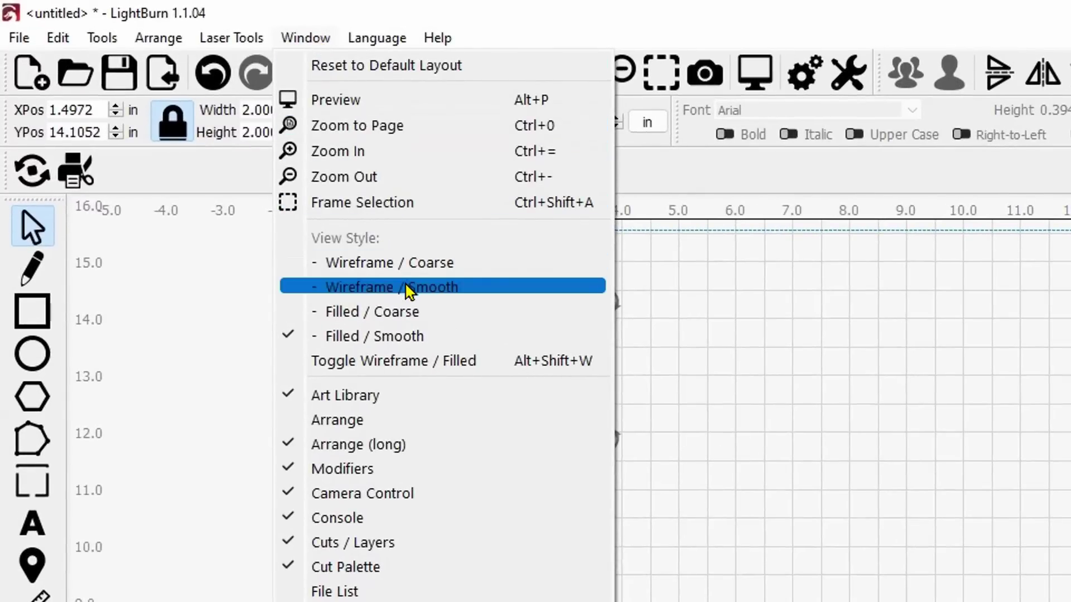
left_click(409, 289)
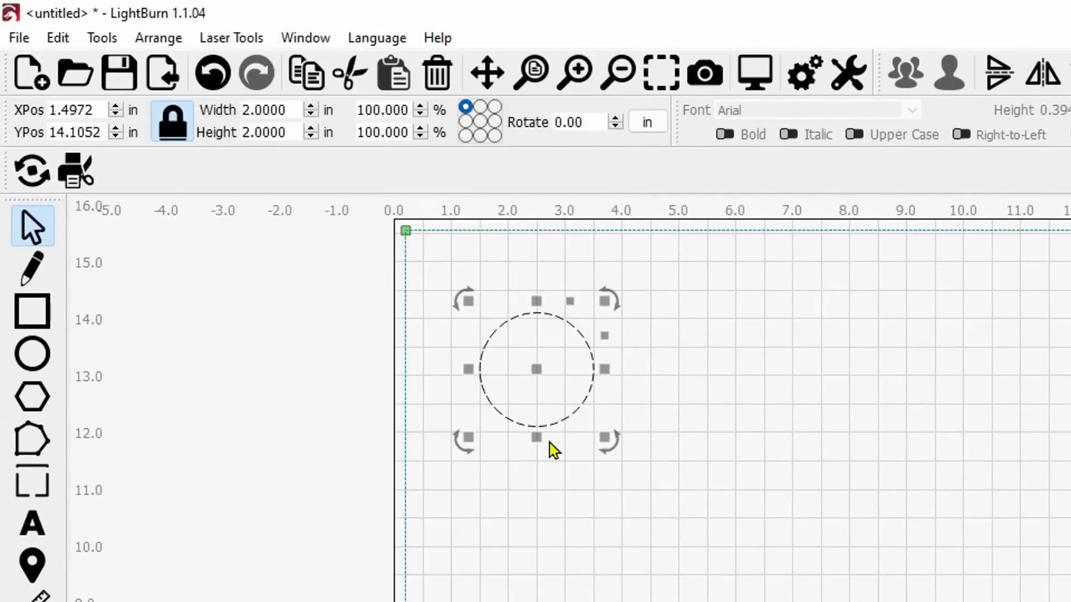
left_click(754, 74)
key("Escape")
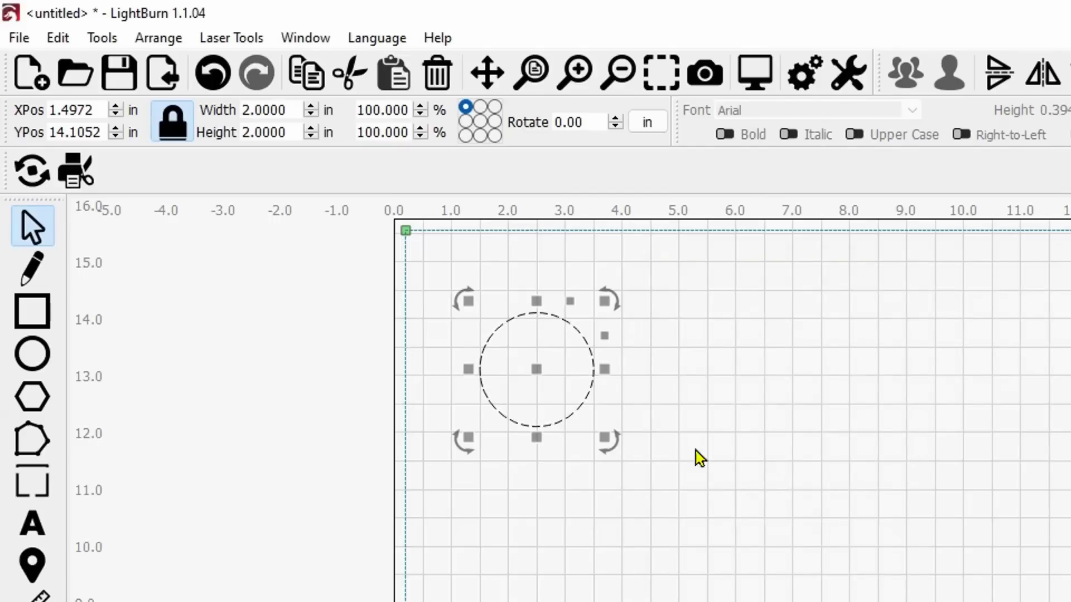
left_click(307, 38)
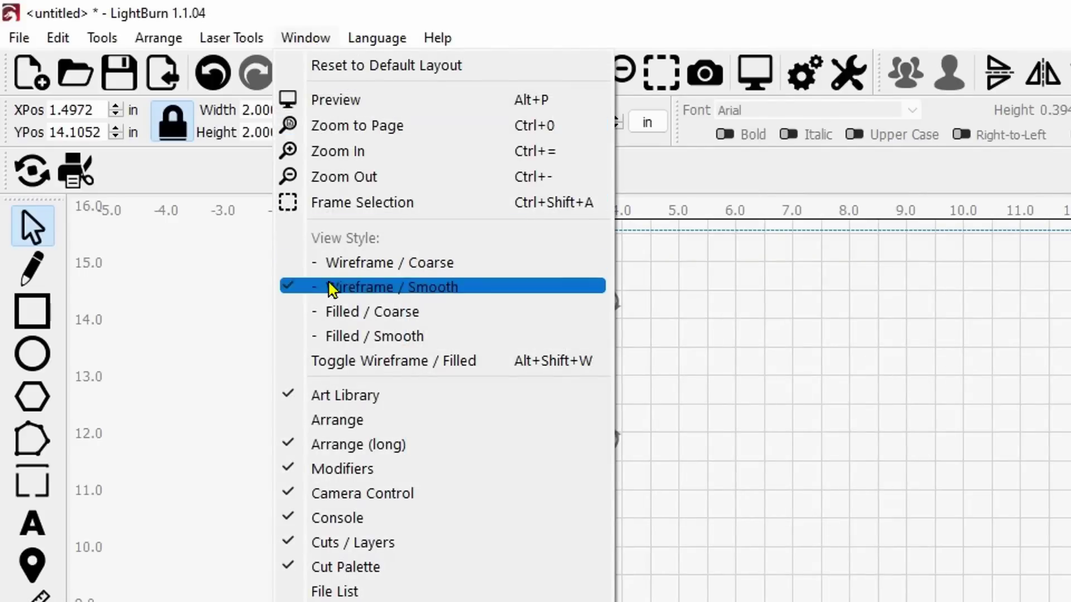
left_click(359, 337)
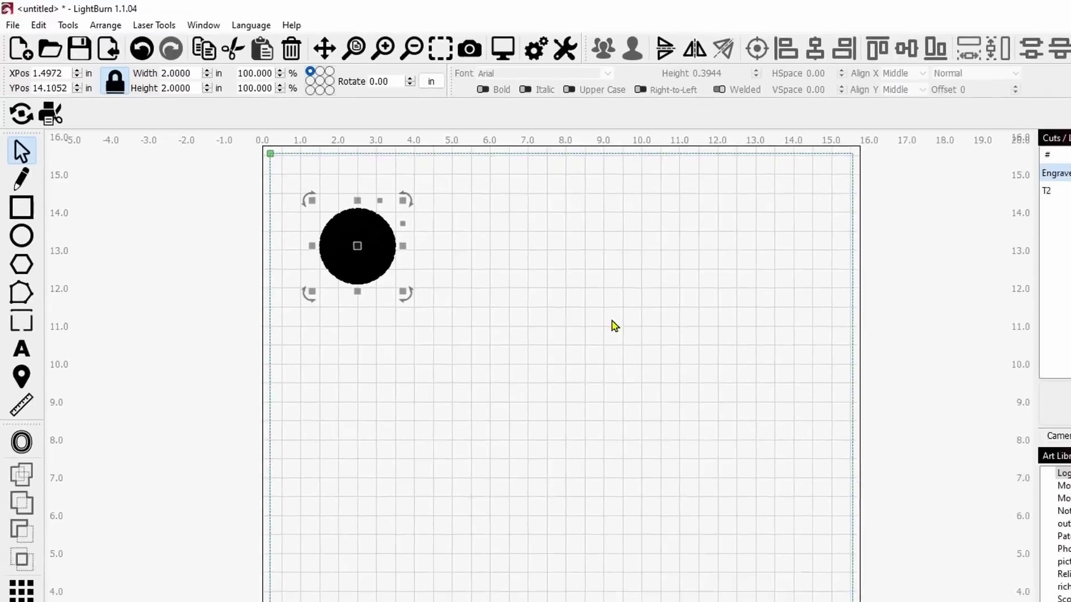
Set layer 00 to Line mode and move the circle into the frame's upper-left corner, at about X 0.30 in, Y 15.38 in.
left_click(1049, 190)
left_click(1070, 191)
left_click(1062, 178)
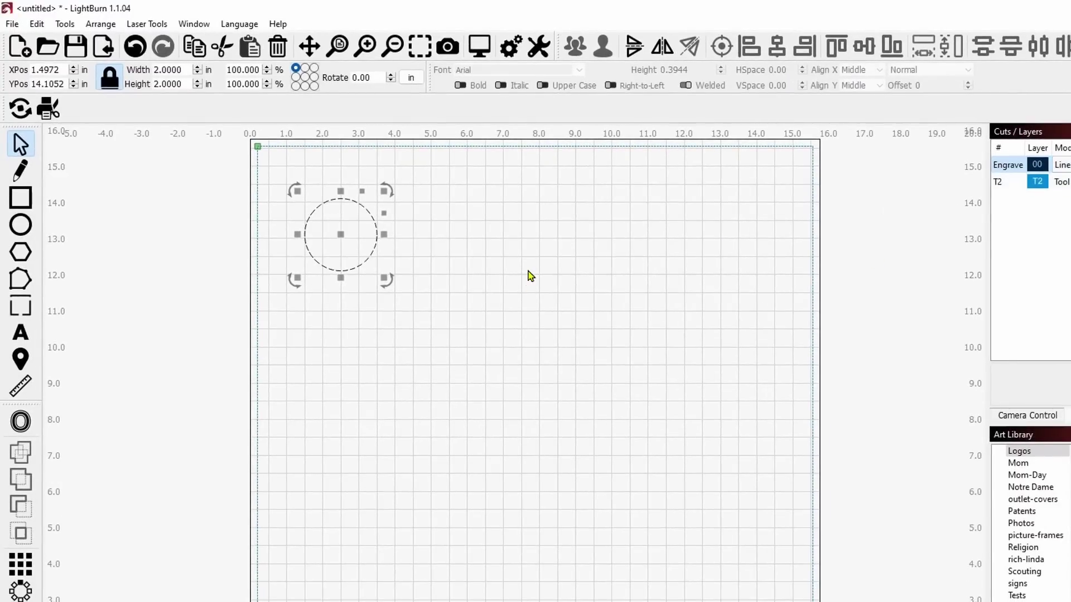
left_click_drag(338, 233, 298, 190)
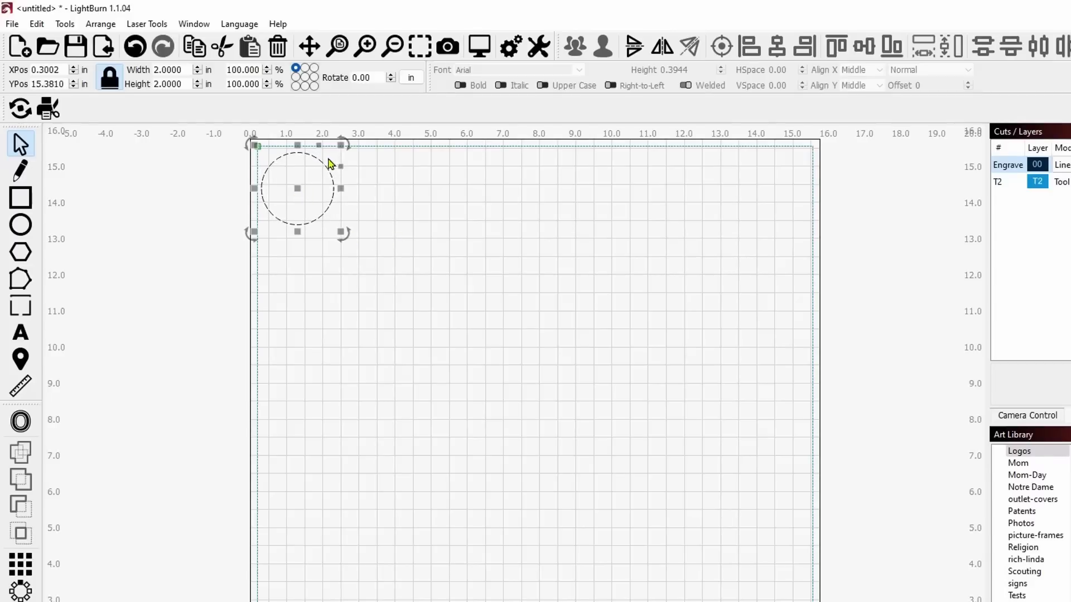
Start a grid array of the circle and set it to 6 columns so the row fits inside the frame.
left_click_drag(418, 262, 483, 243)
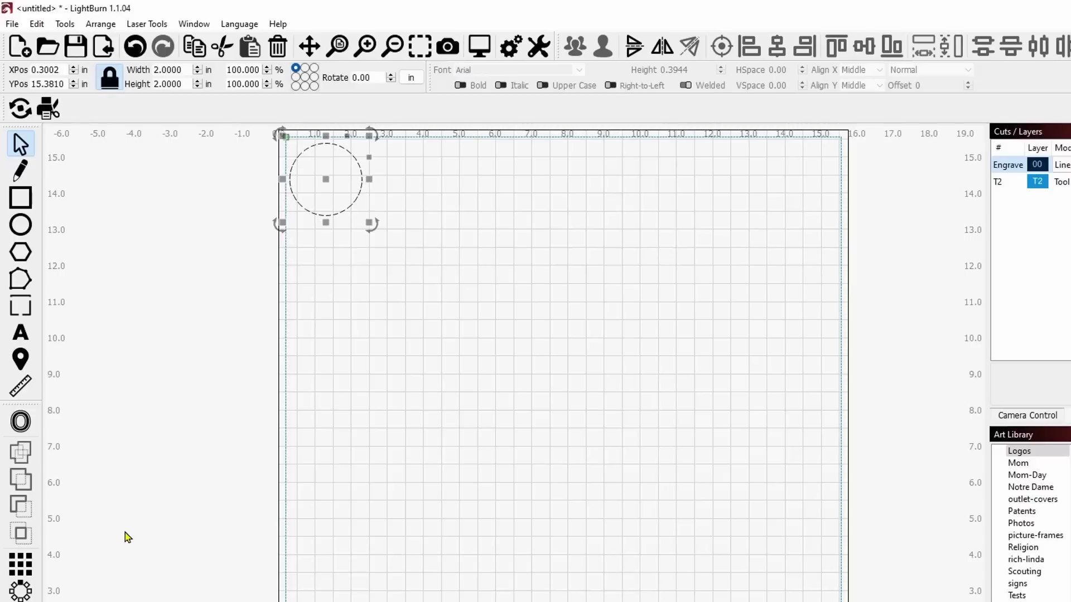
left_click(20, 564)
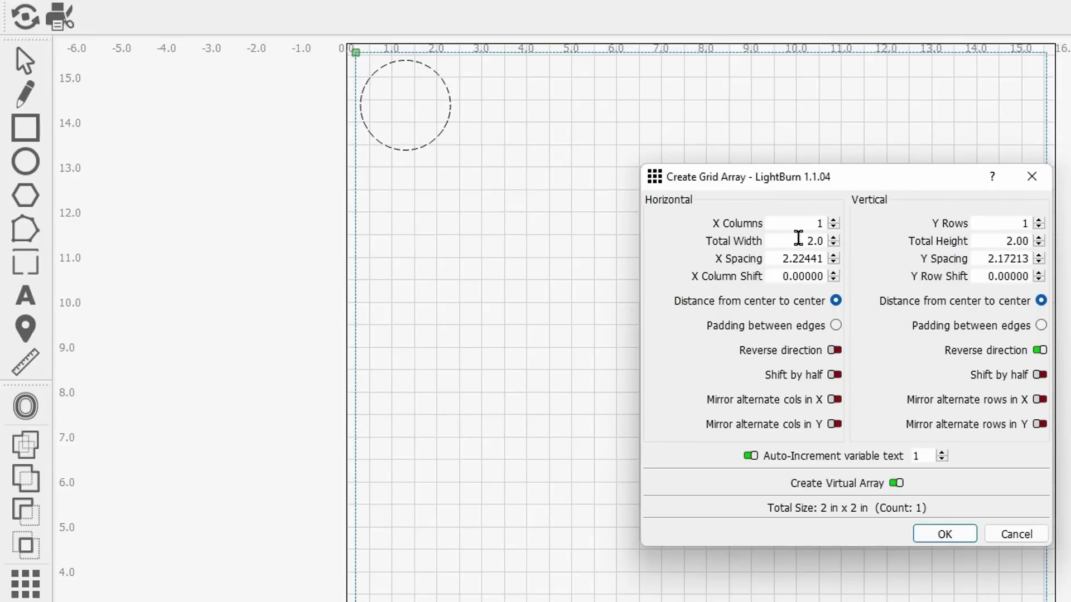
left_click(833, 220)
left_click_drag(894, 181, 874, 235)
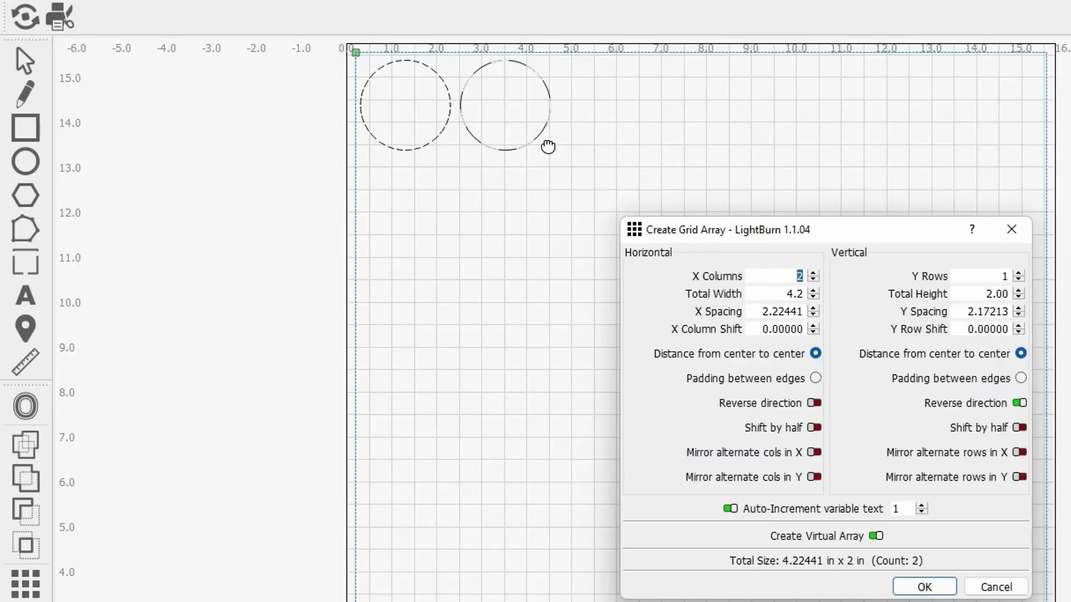
left_click(813, 273)
left_click(813, 273)
left_click(813, 273)
left_click(813, 273)
left_click(813, 273)
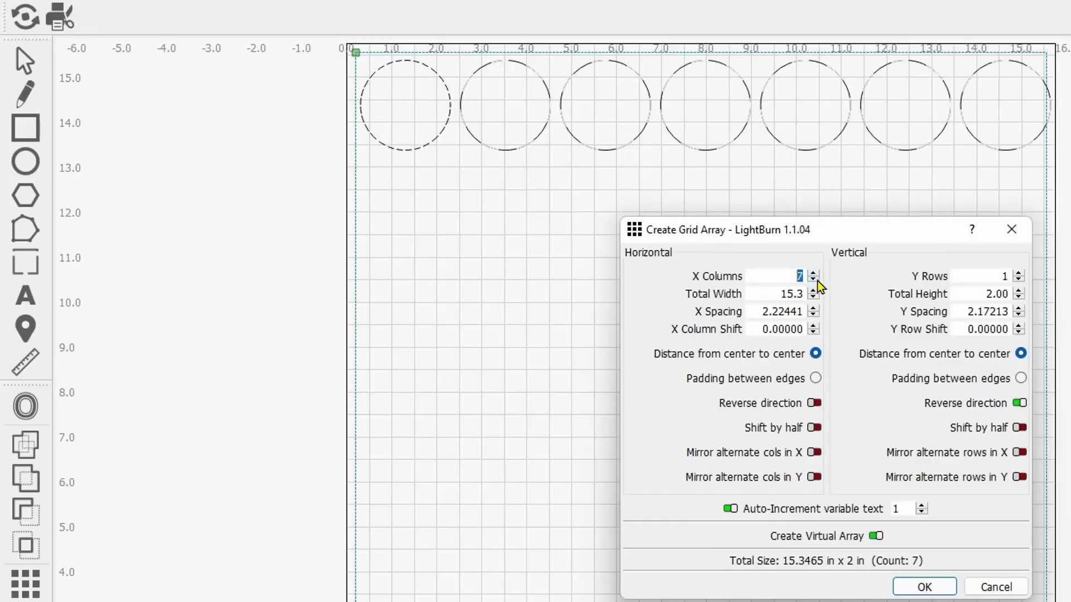
left_click(815, 280)
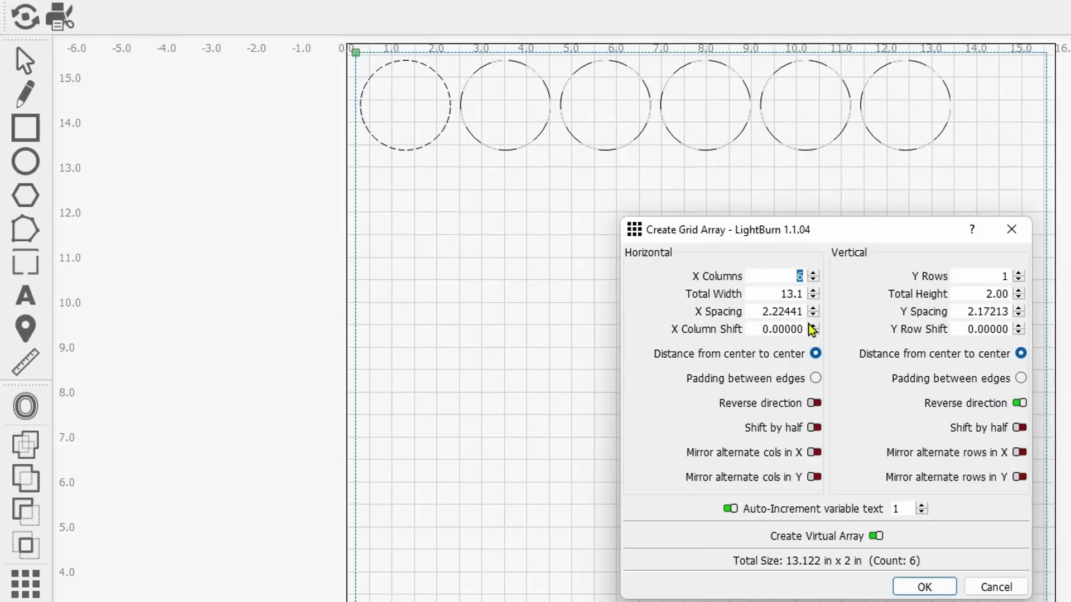
Set the array's horizontal centre-to-centre spacing to 2.46063 in.
left_click(813, 308)
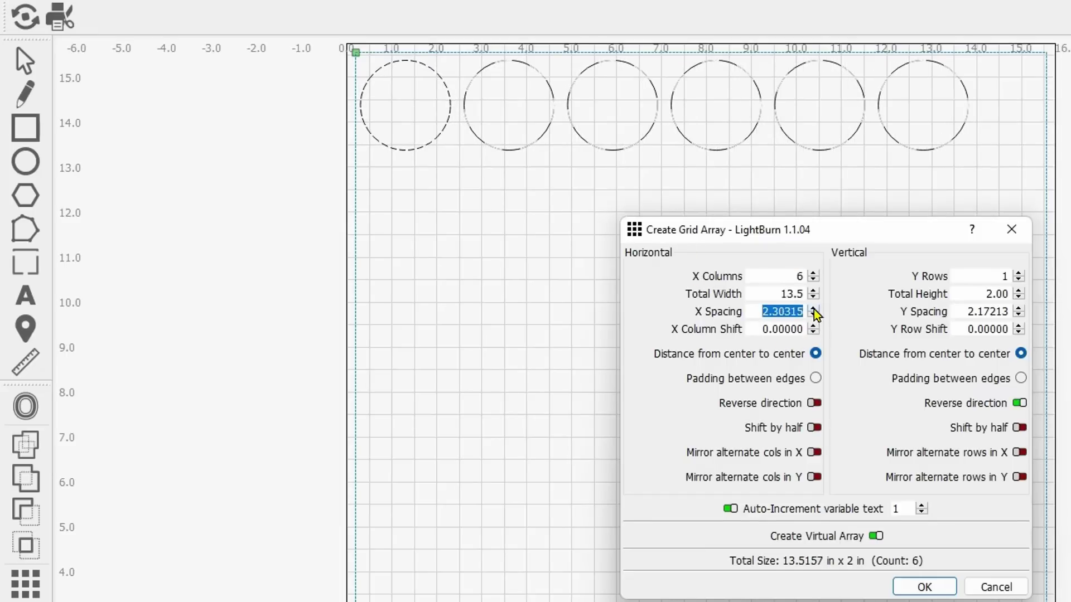
left_click(813, 308)
left_click(813, 308)
left_click(813, 308)
left_click(813, 308)
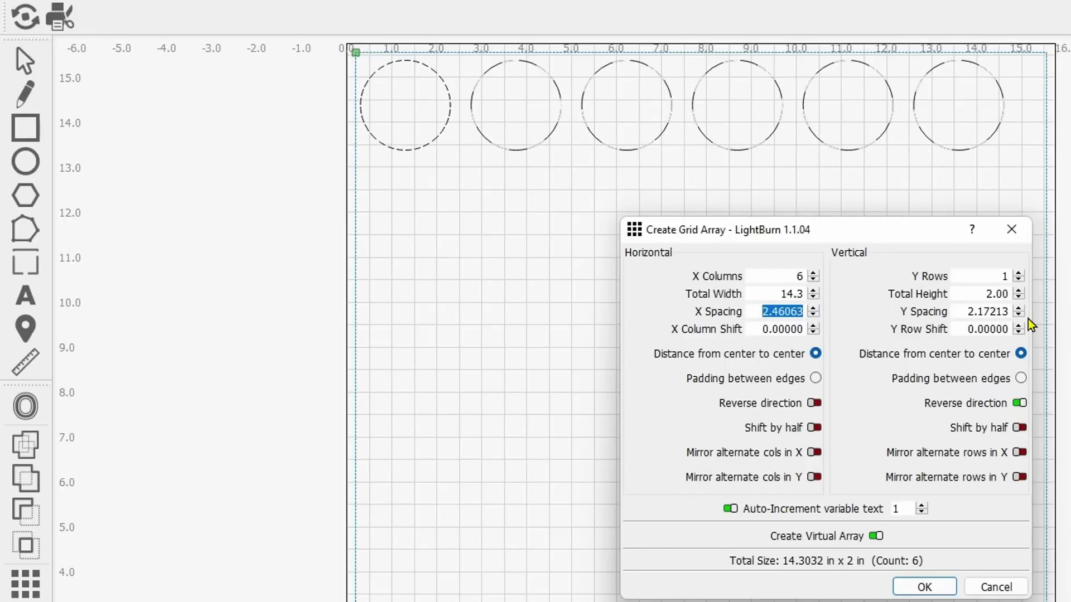
Set the array to 7 rows and create the virtual grid of circles.
left_click_drag(873, 235, 1067, 195)
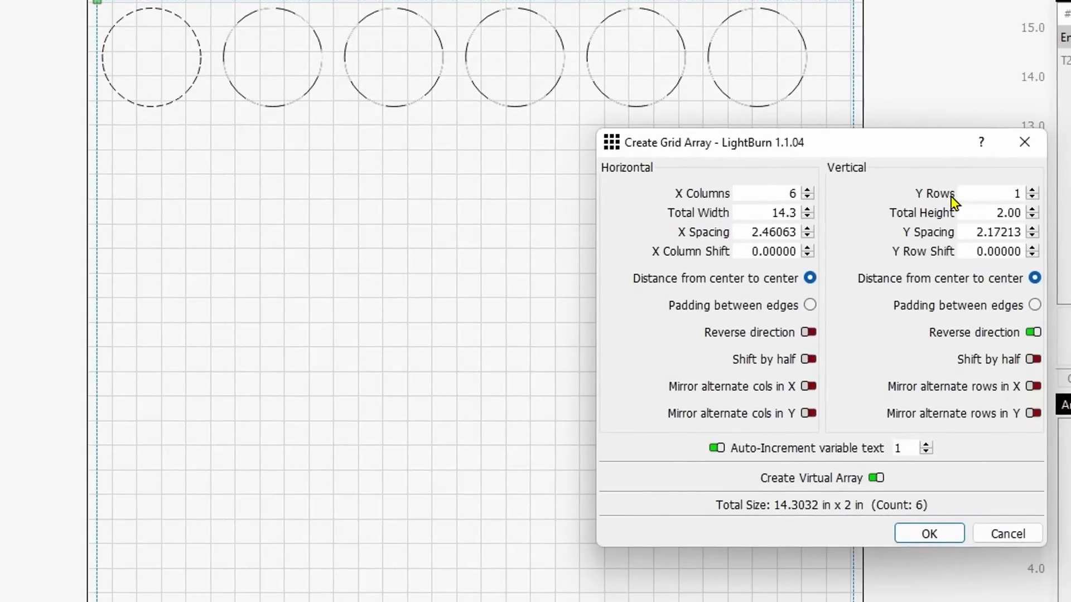
left_click(958, 193)
left_click(1033, 191)
left_click(1032, 192)
left_click(1032, 191)
left_click(1033, 192)
left_click(1032, 191)
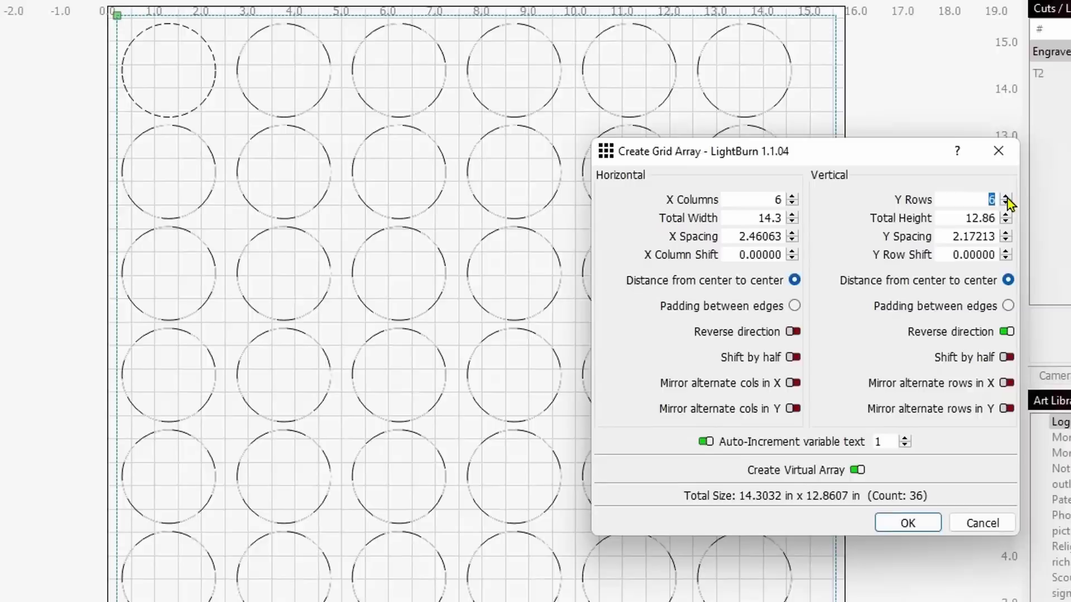
left_click(1032, 192)
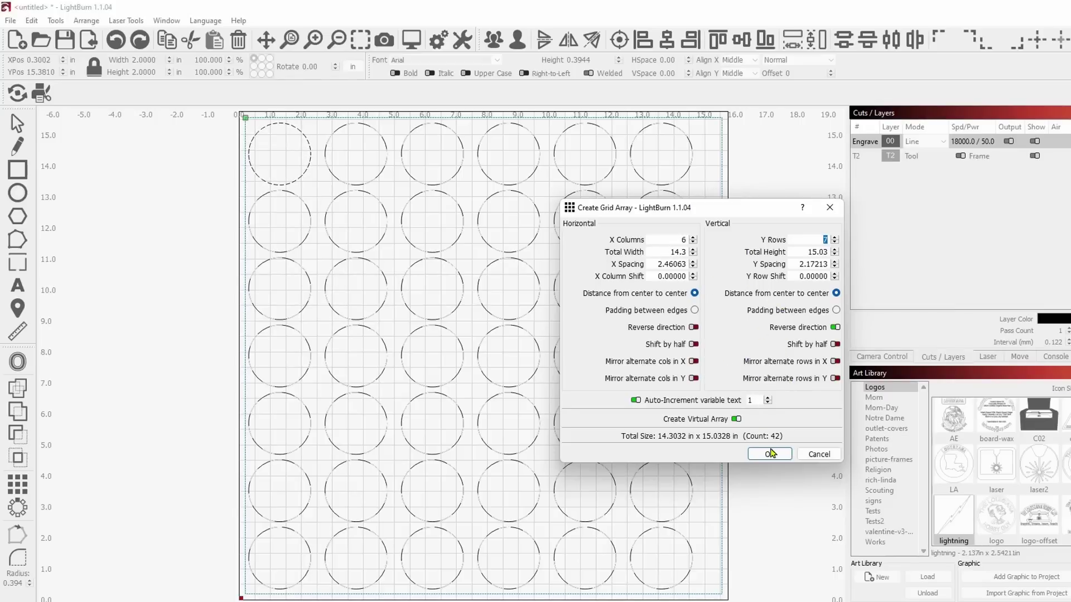
left_click(770, 455)
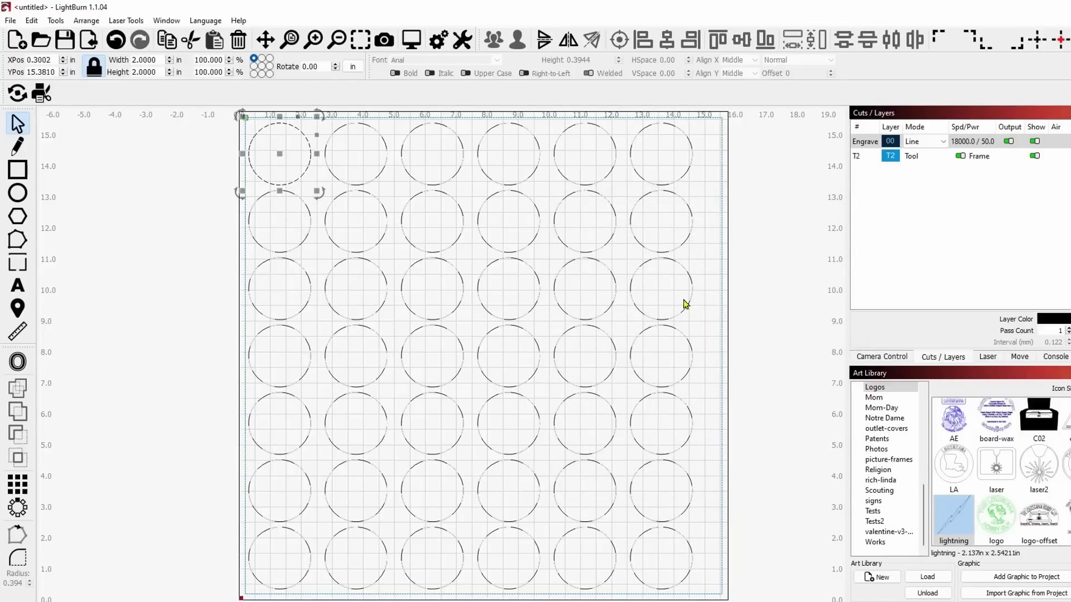
Offset the original upper-left circle inward by 0.2001 in, keeping the original circle.
left_click_drag(146, 281, 281, 330)
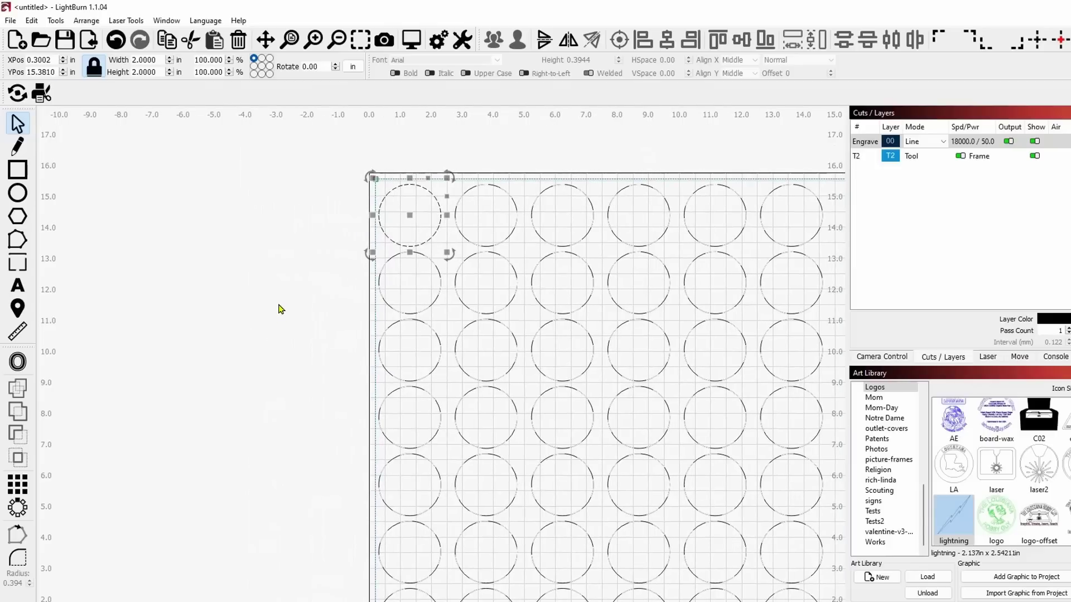
scroll(297, 277, "up", 4)
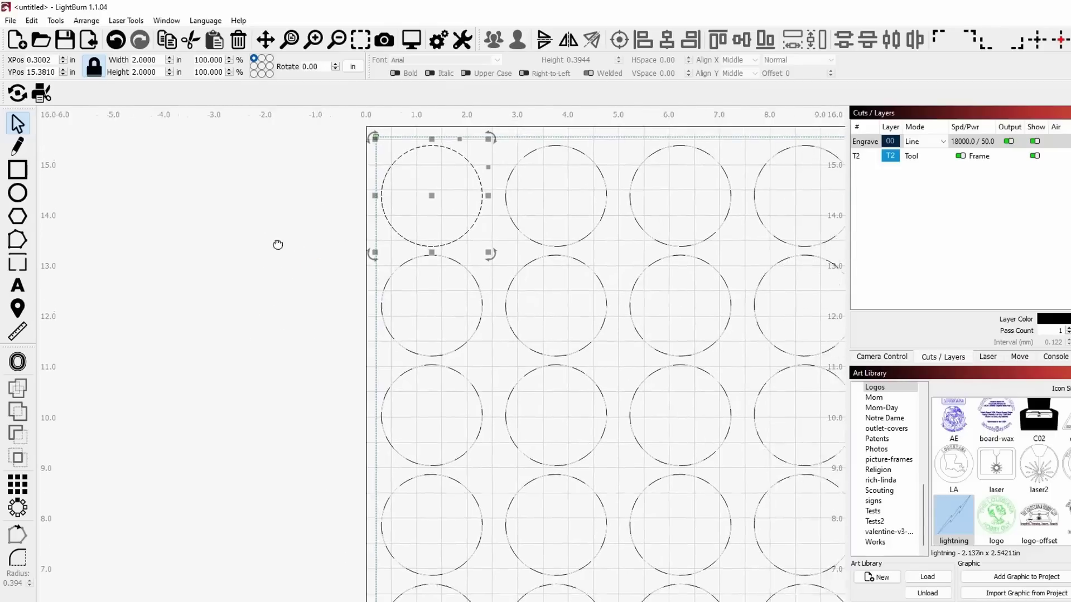
scroll(262, 246, "up", 1)
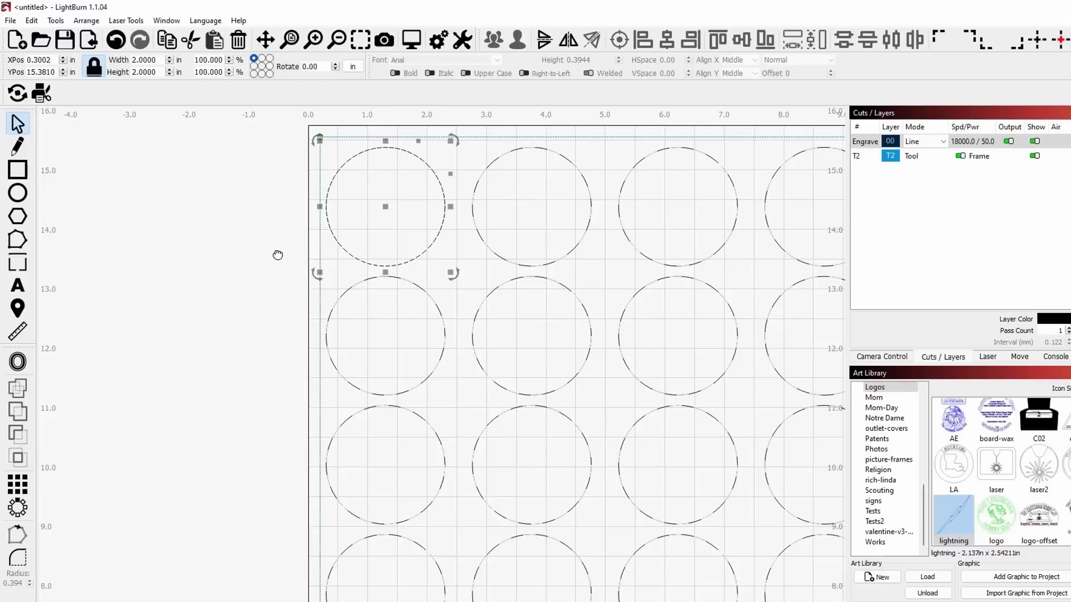
scroll(280, 260, "right", 2)
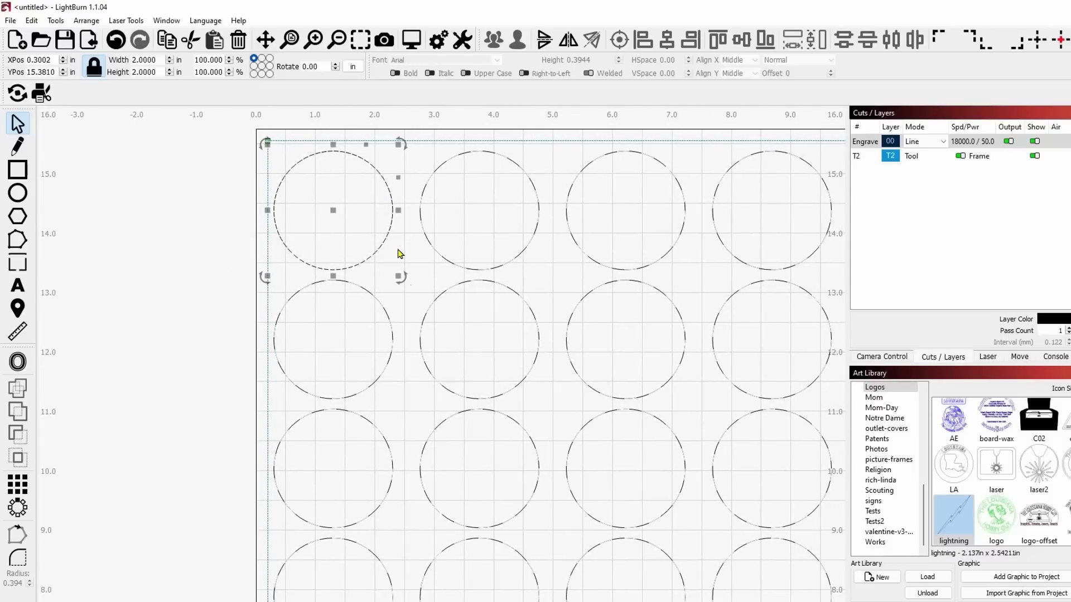
left_click_drag(417, 289, 404, 278)
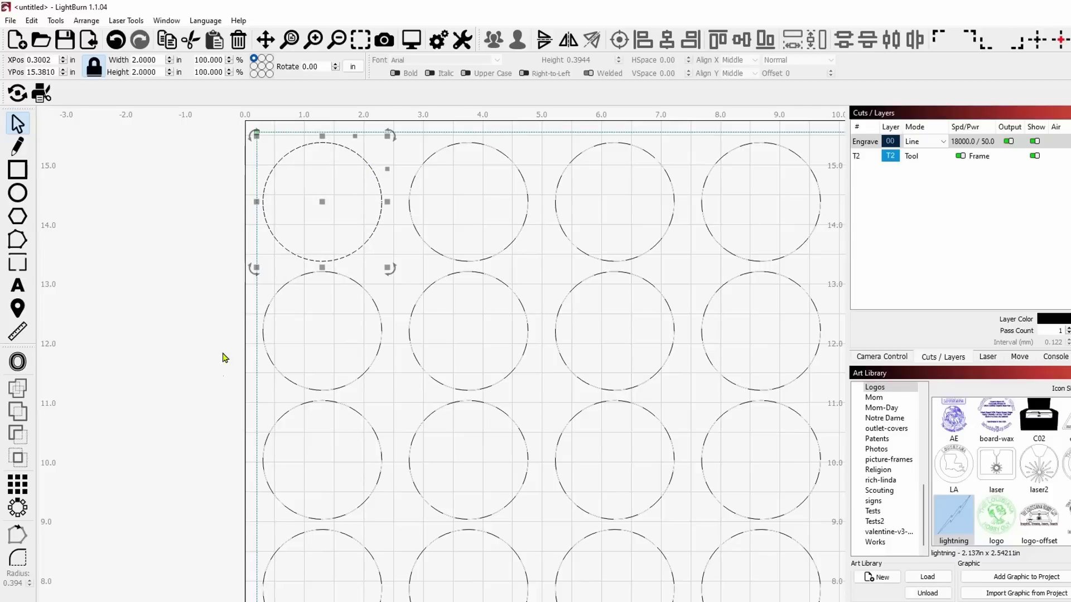
left_click(17, 362)
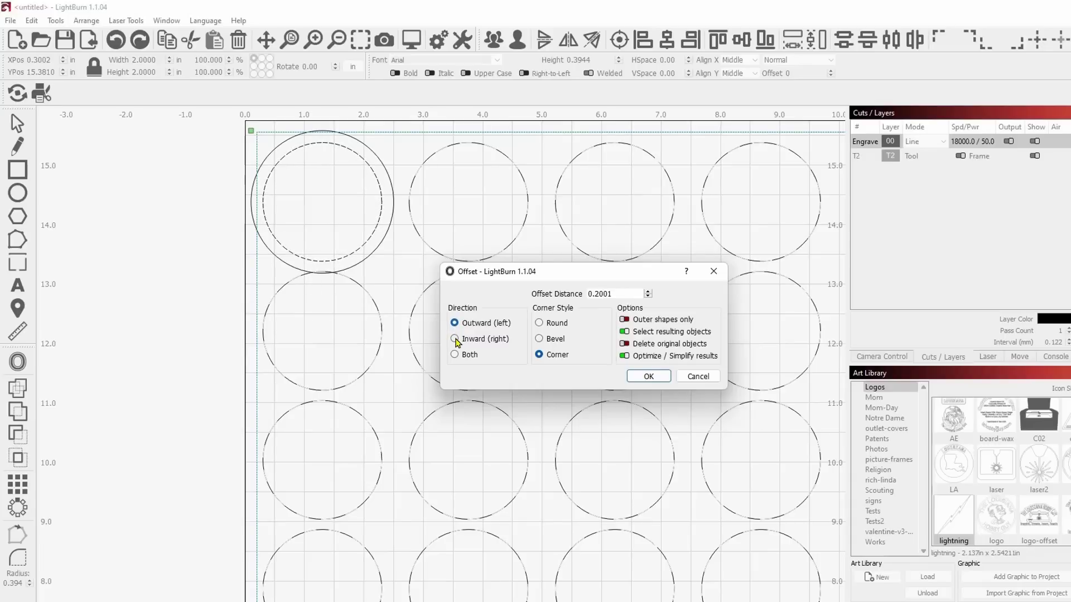
left_click(455, 339)
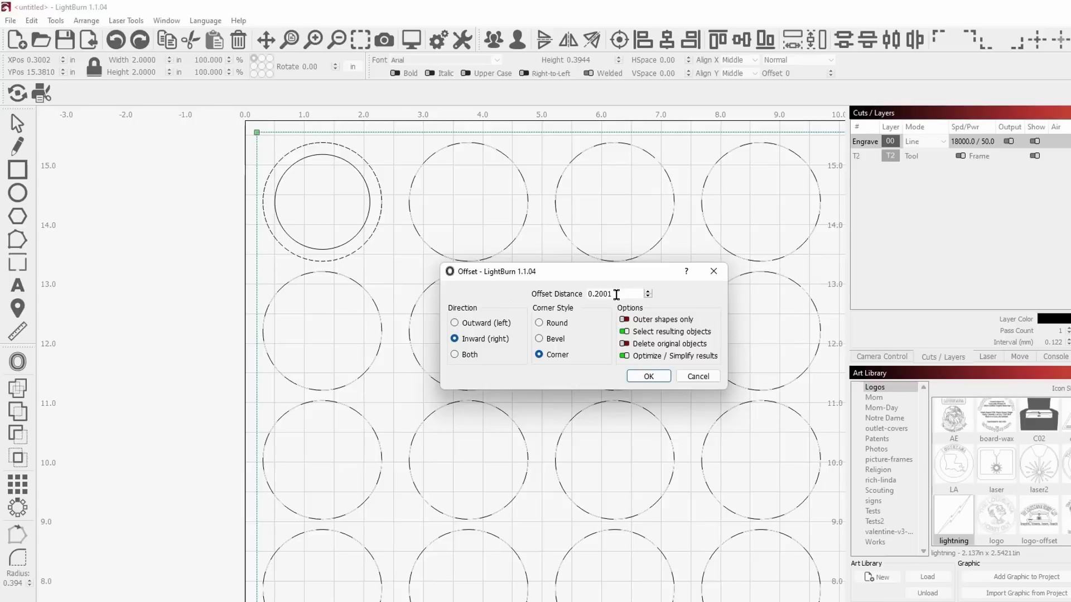
left_click(648, 377)
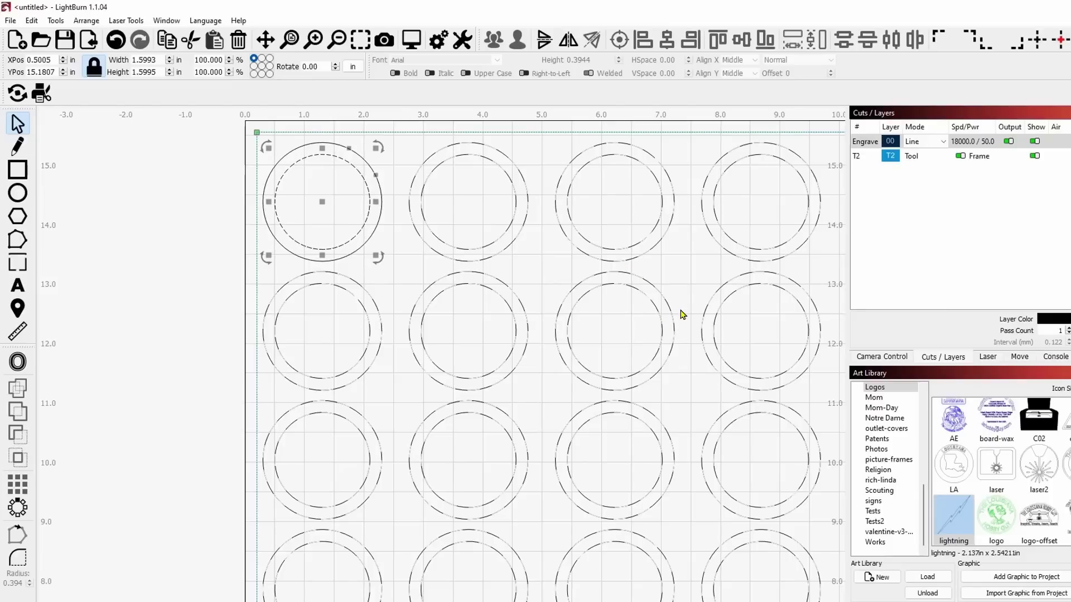
Shift the original outer circle slightly toward the frame's upper-left corner, and undo the move.
scroll(683, 310, "down", 1)
left_click(477, 134)
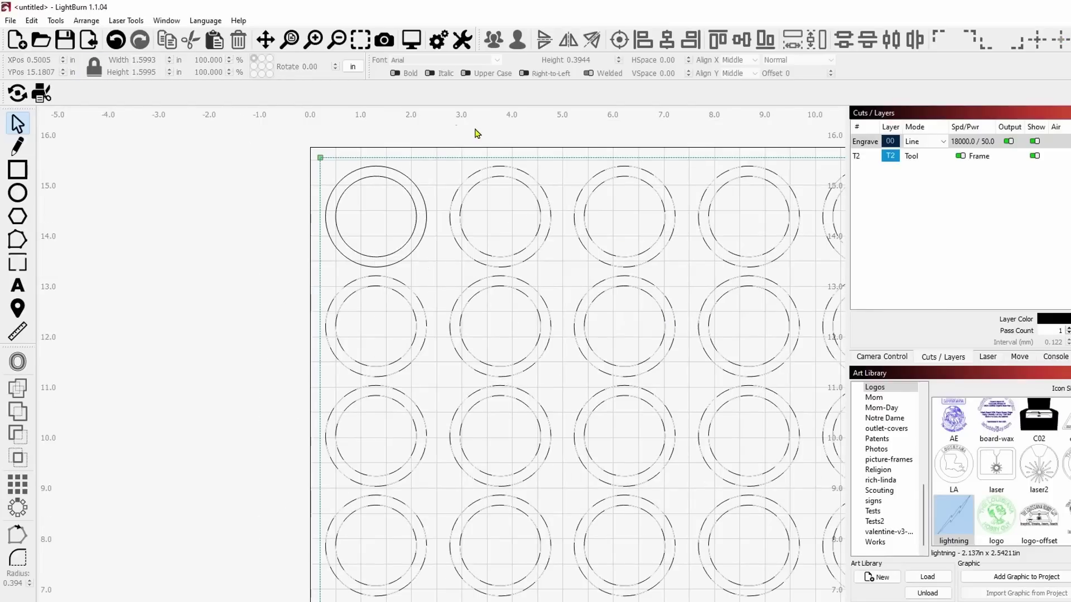
left_click(360, 42)
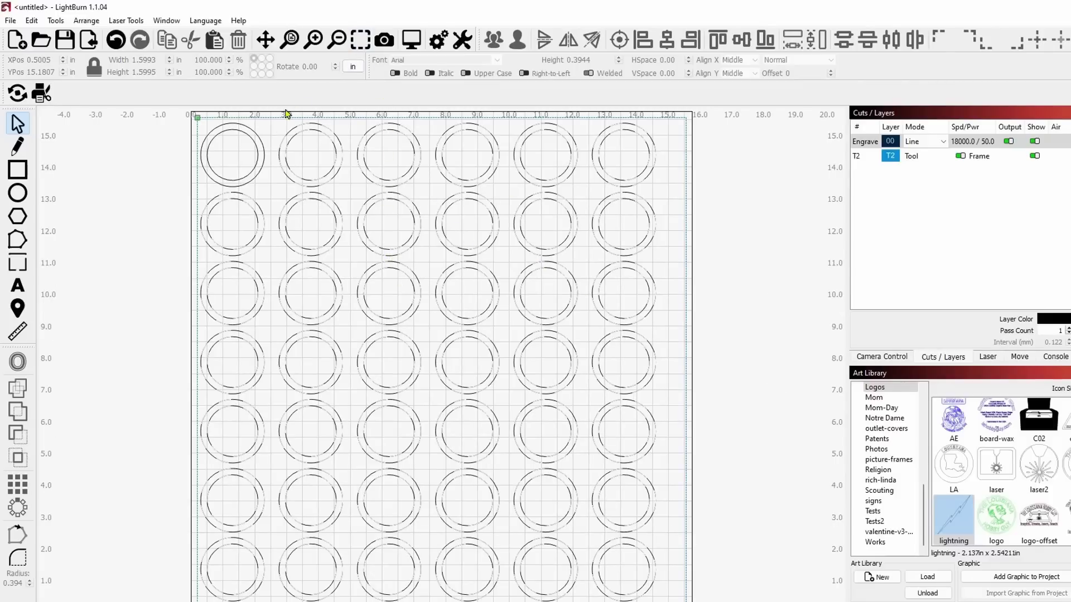
left_click(263, 168)
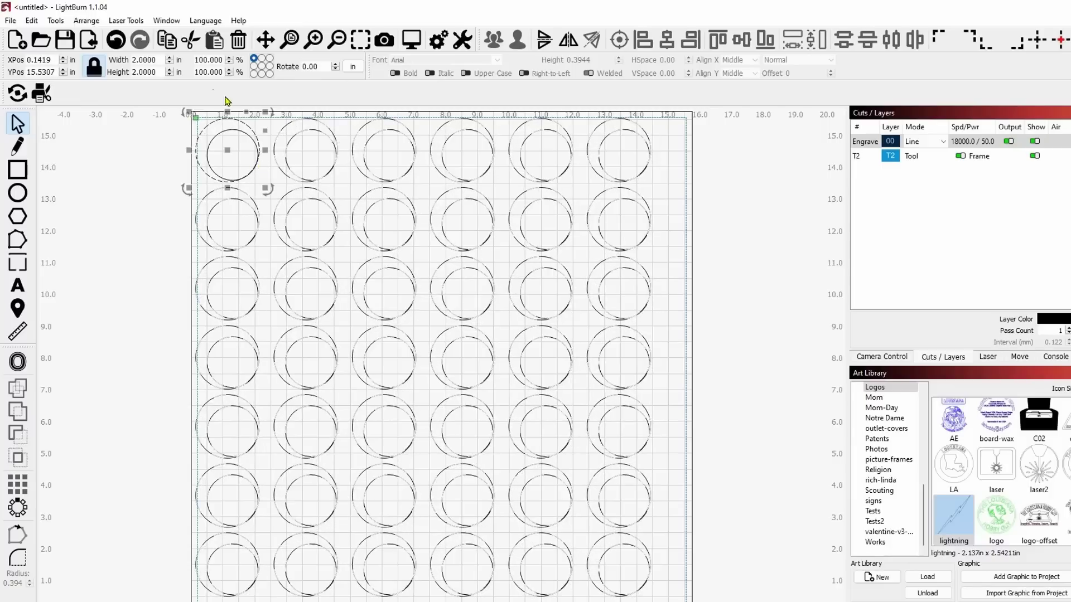
left_click(116, 40)
left_click(149, 193)
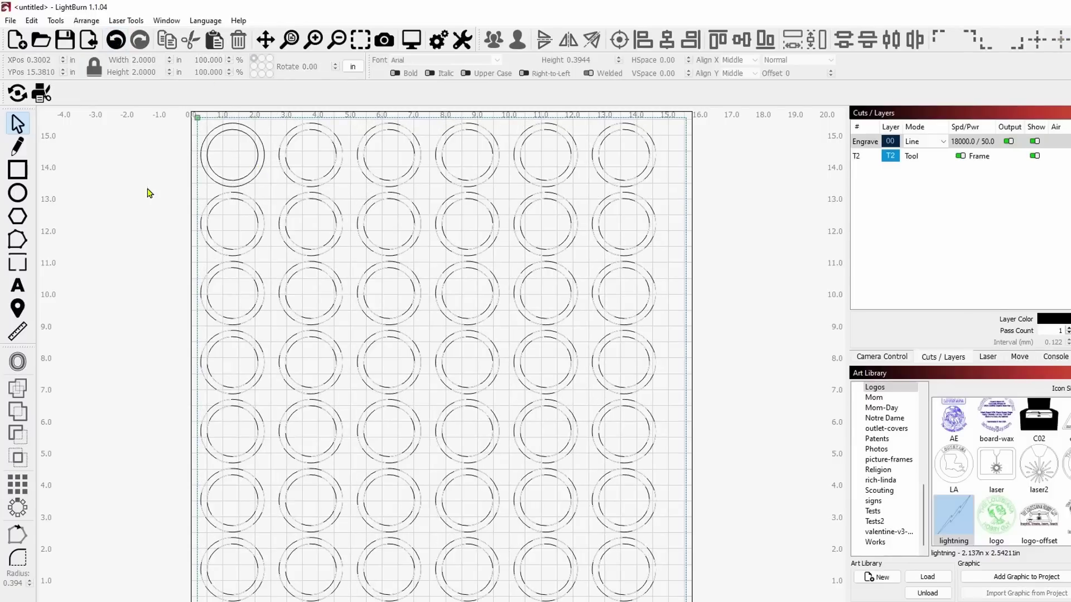
Add the Arial text "MY BUSINESS", 0.1444 in high, between the two rings at the top of the upper-left circle.
left_click(249, 182)
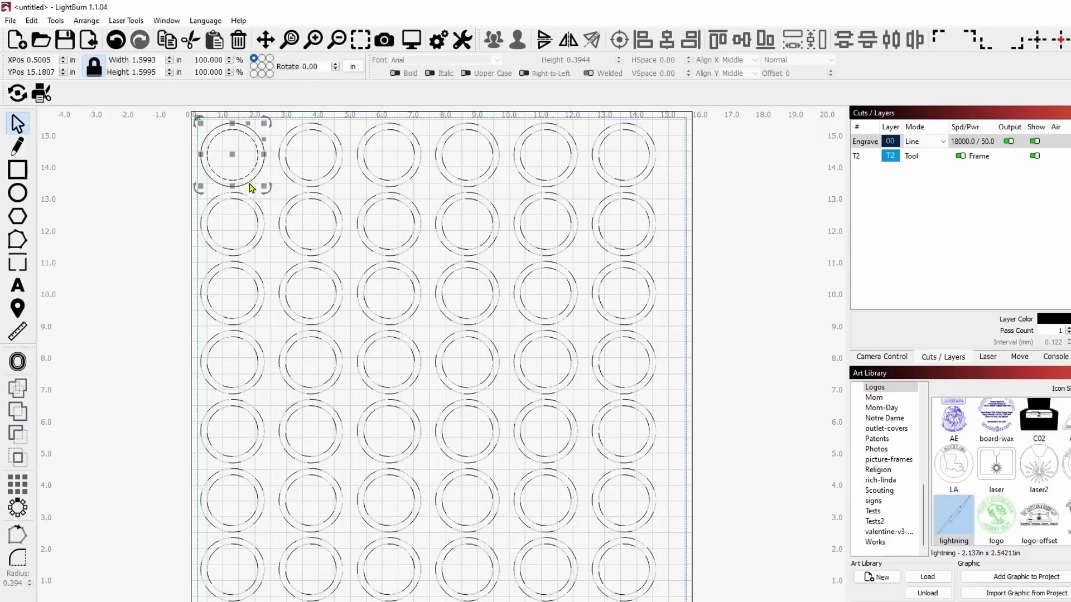
left_click(360, 39)
scroll(443, 215, "down", 2)
scroll(444, 216, "down", 1)
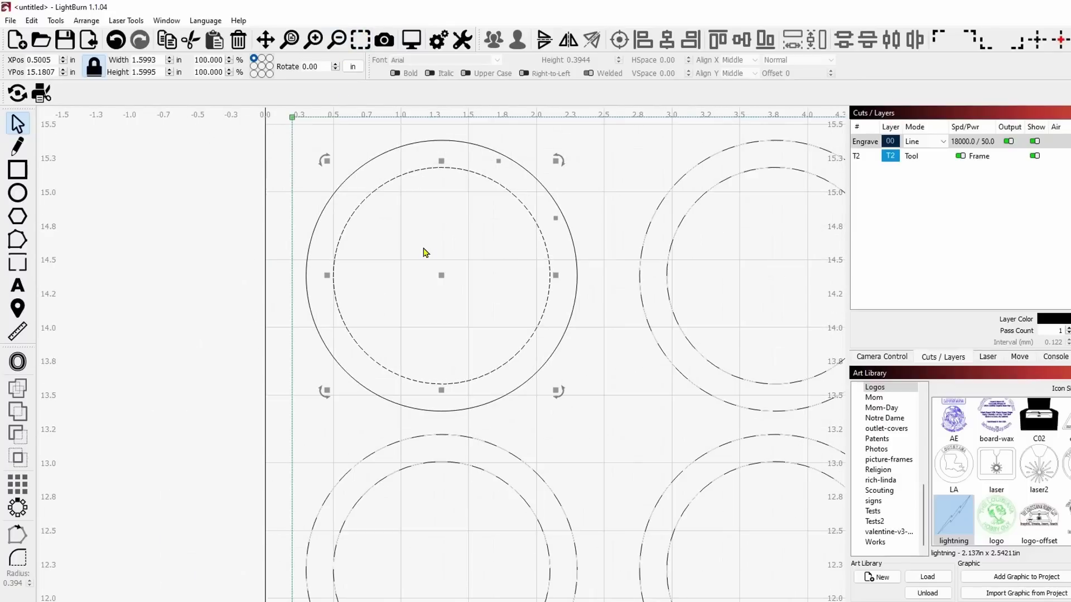
left_click(268, 255)
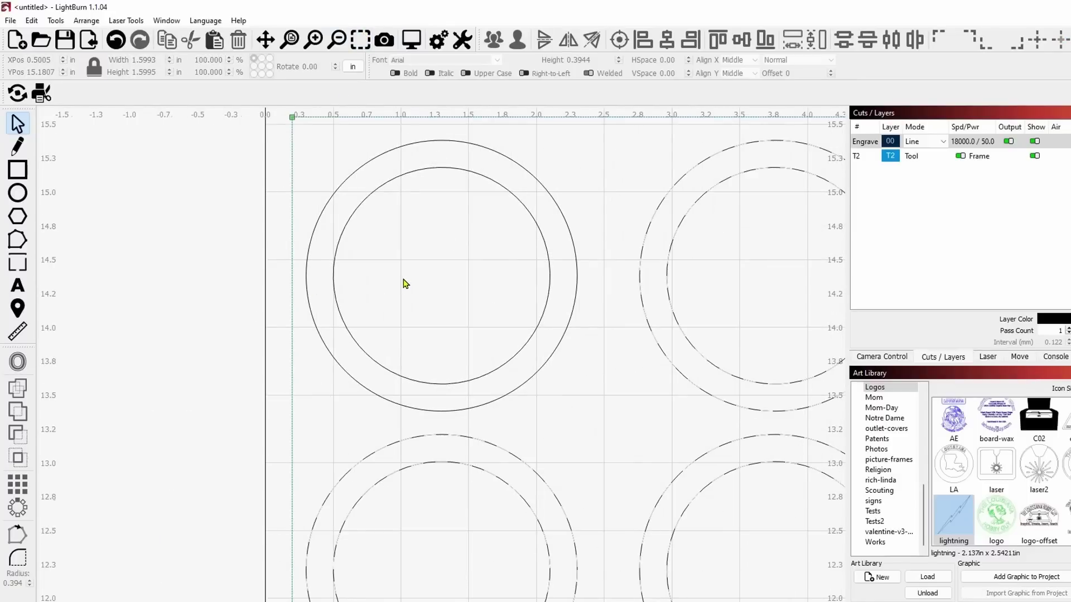
left_click_drag(406, 283, 432, 290)
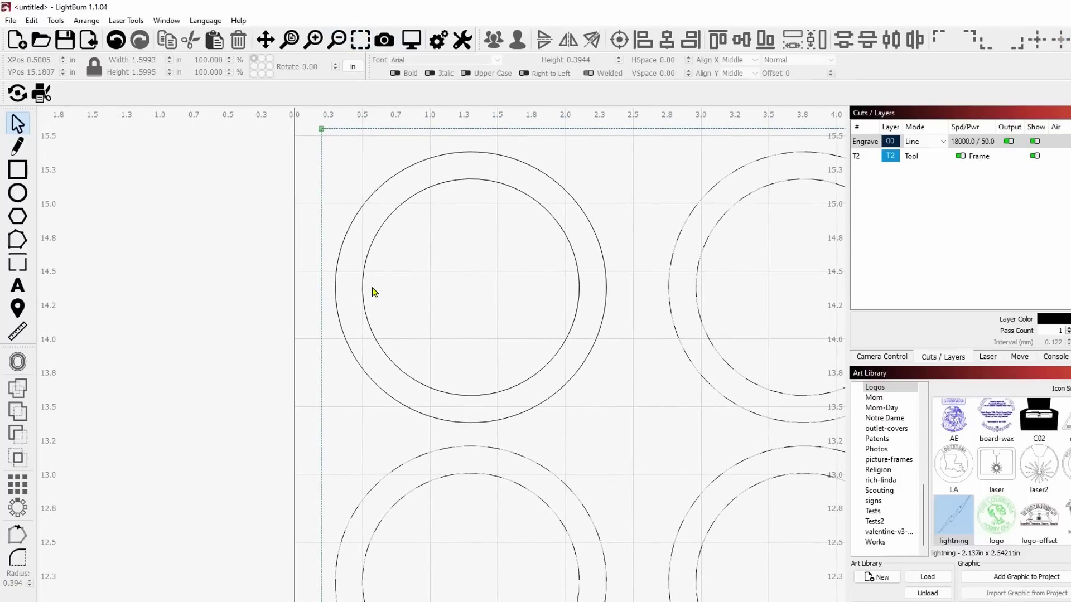
left_click(19, 286)
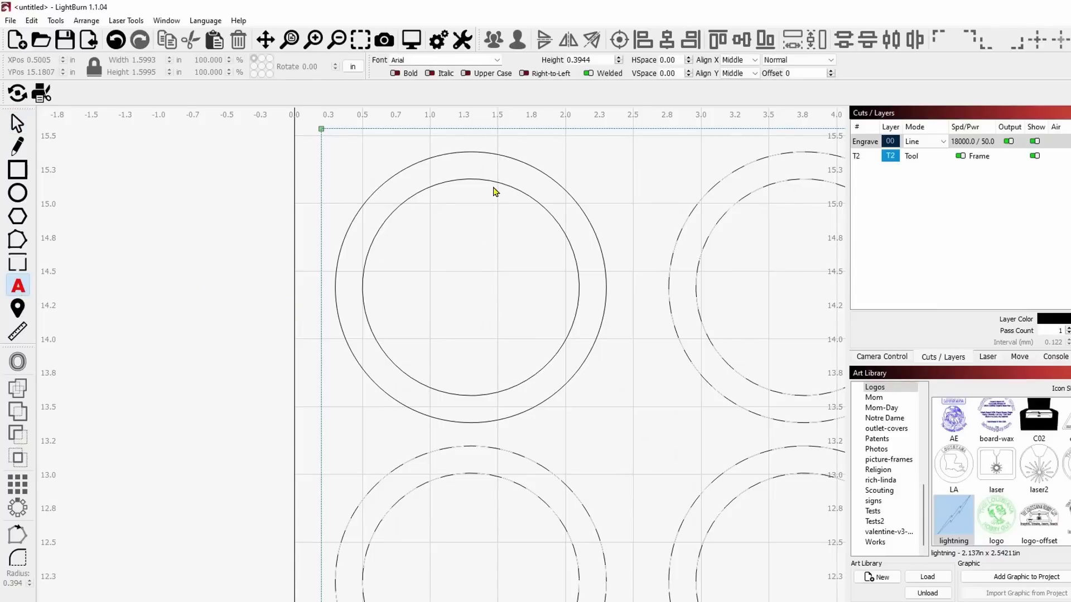
left_click(468, 171)
type("MY BUSINESS")
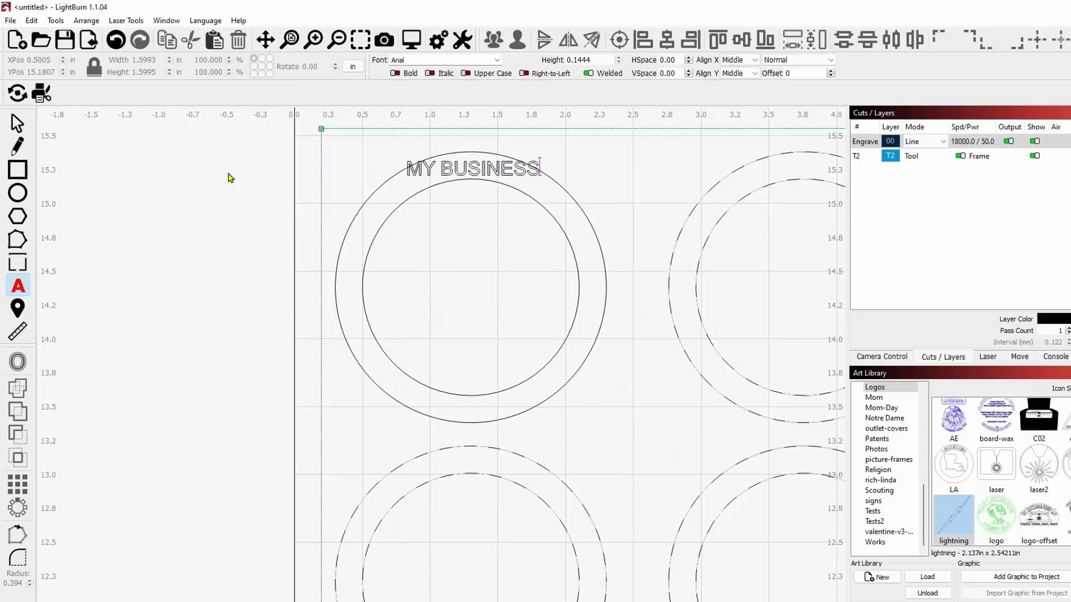
left_click(17, 123)
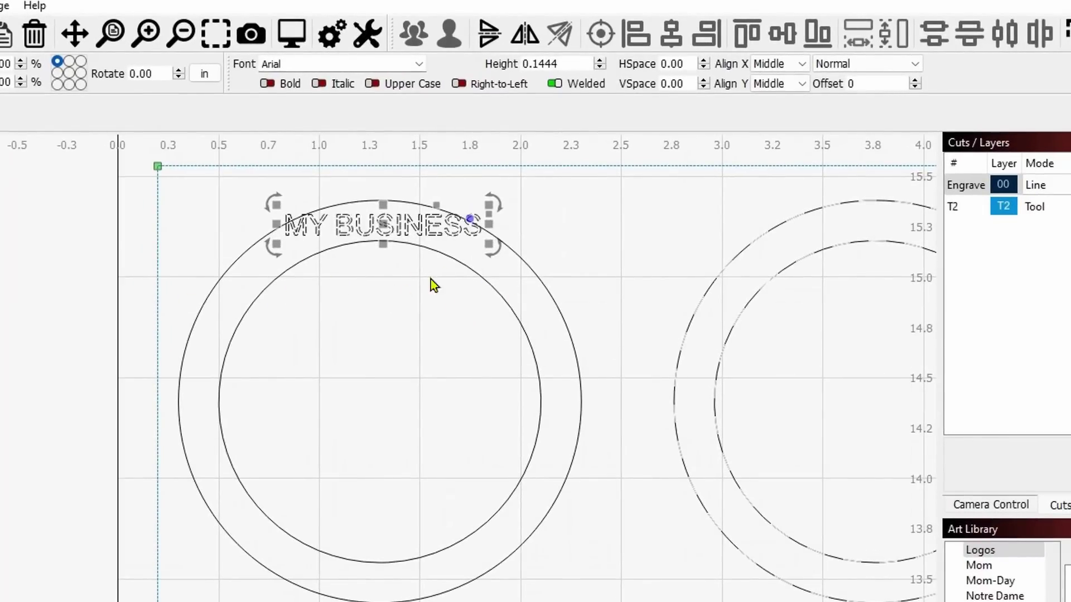
Centre the "MY BUSINESS" text horizontally on the upper-left outer circle.
left_click(381, 224)
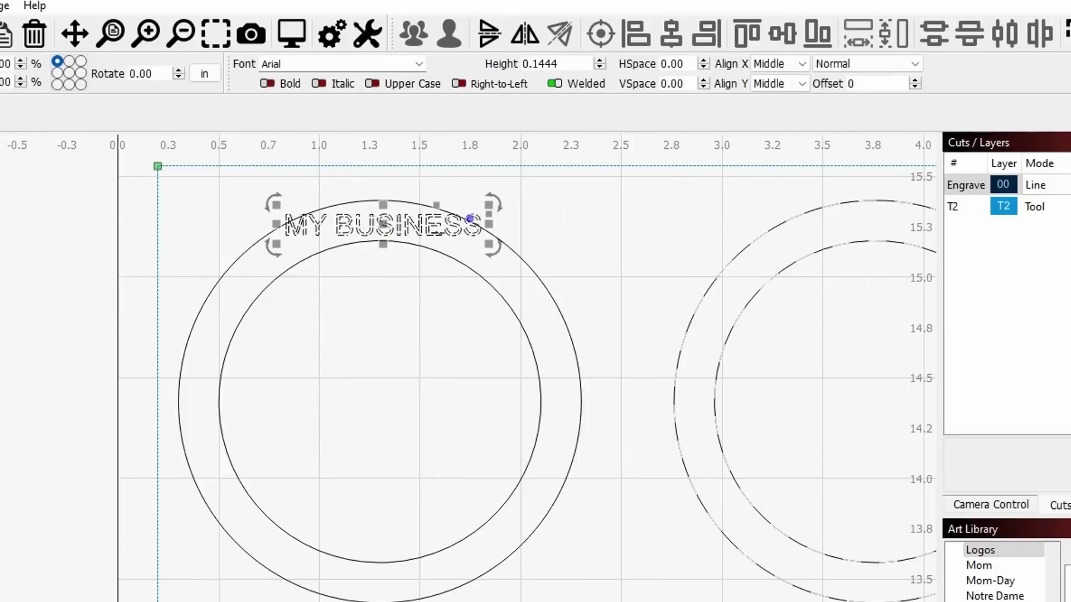
left_click(583, 315)
left_click(553, 310)
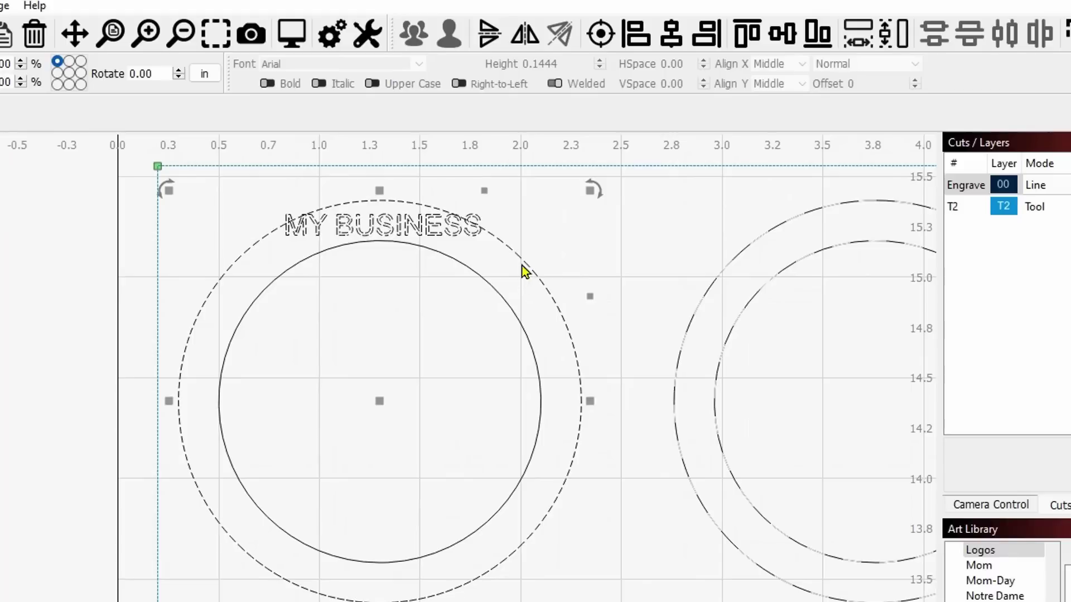
left_click(673, 35)
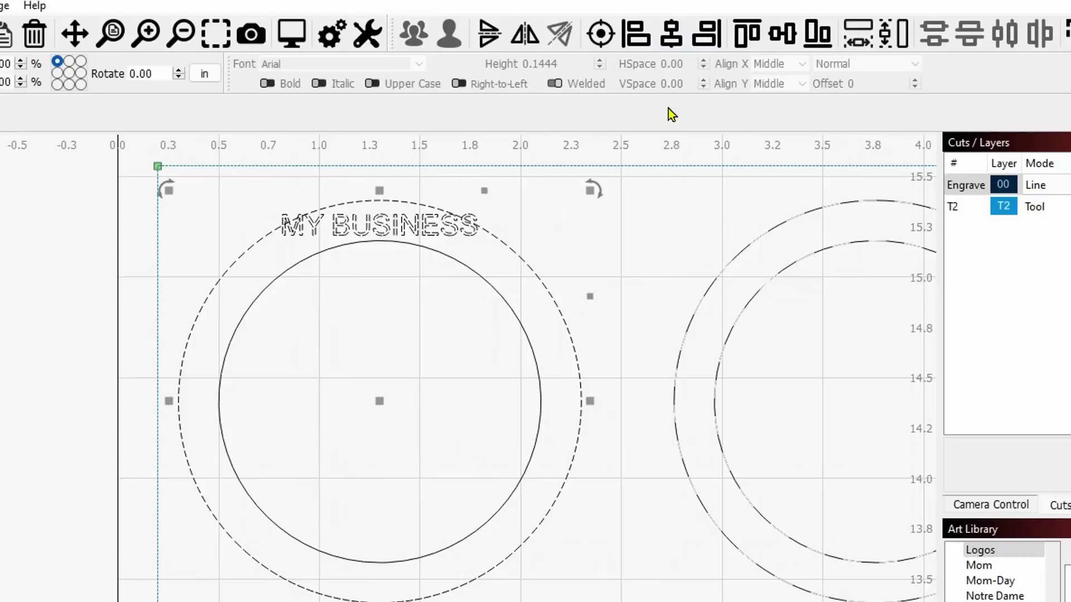
left_click(636, 255)
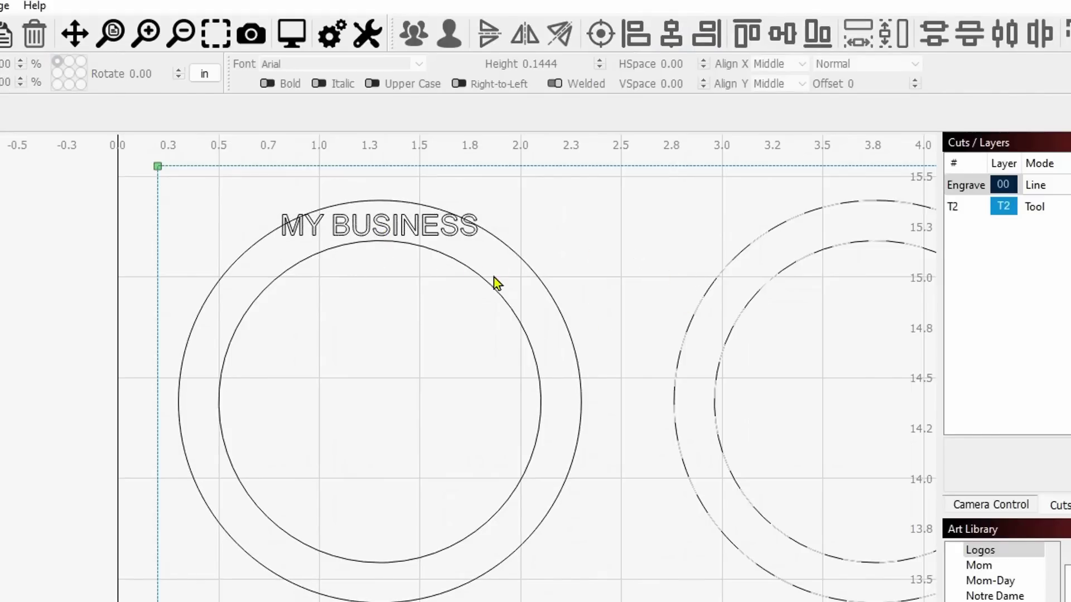
Bend the "MY BUSINESS" text into an arc that follows the band between the upper-left rings.
left_click(418, 237)
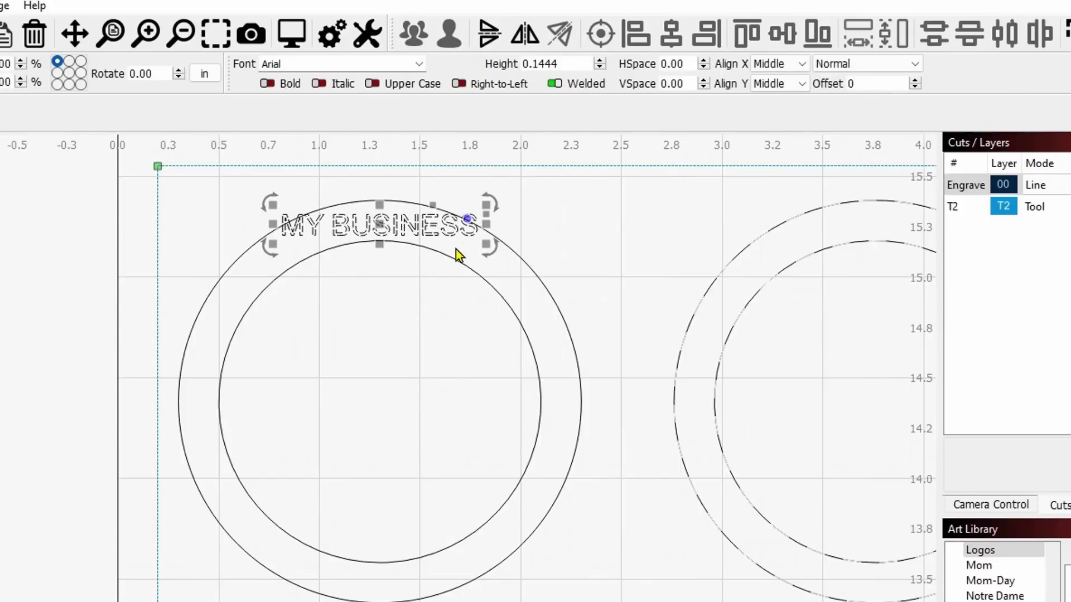
left_click_drag(486, 244, 491, 257)
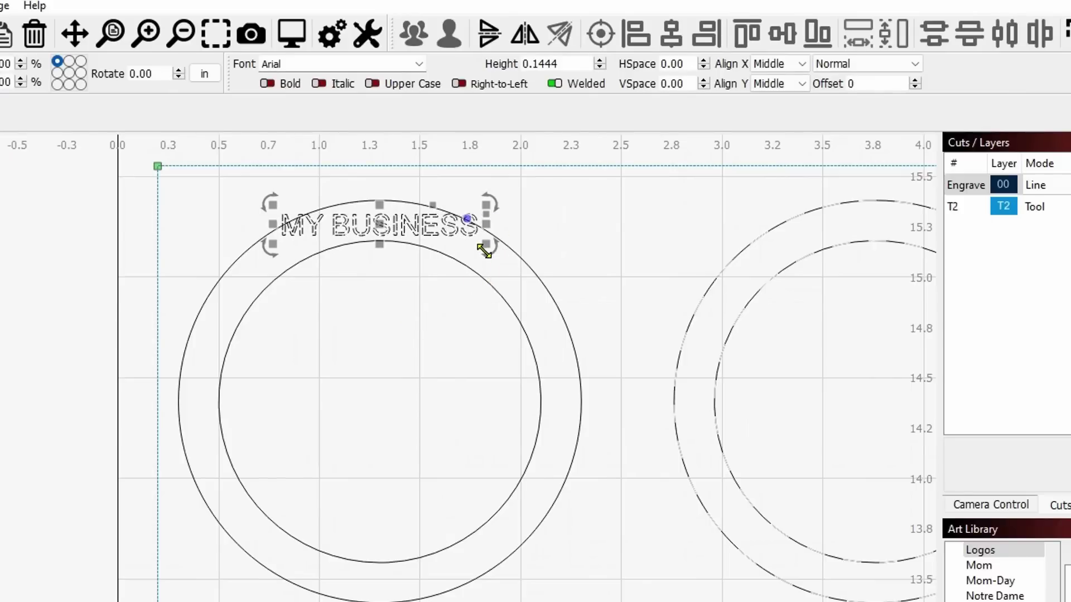
left_click_drag(575, 188, 540, 147)
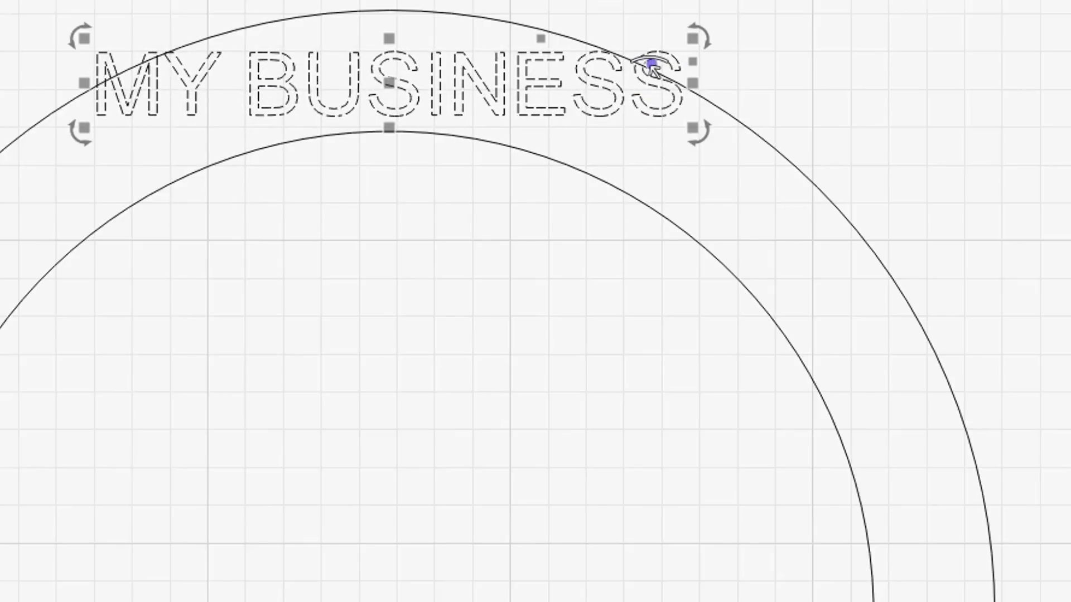
left_click_drag(657, 91, 656, 130)
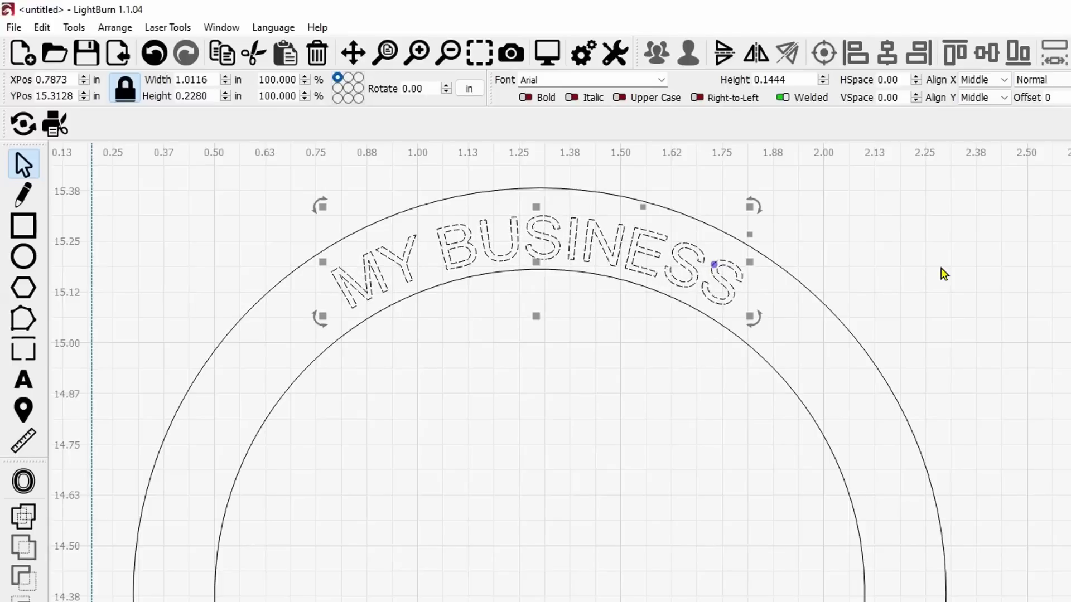
Nudge the curved text up to a Y position of 15.3325 in and bend it slightly more to match the rings.
key("Up")
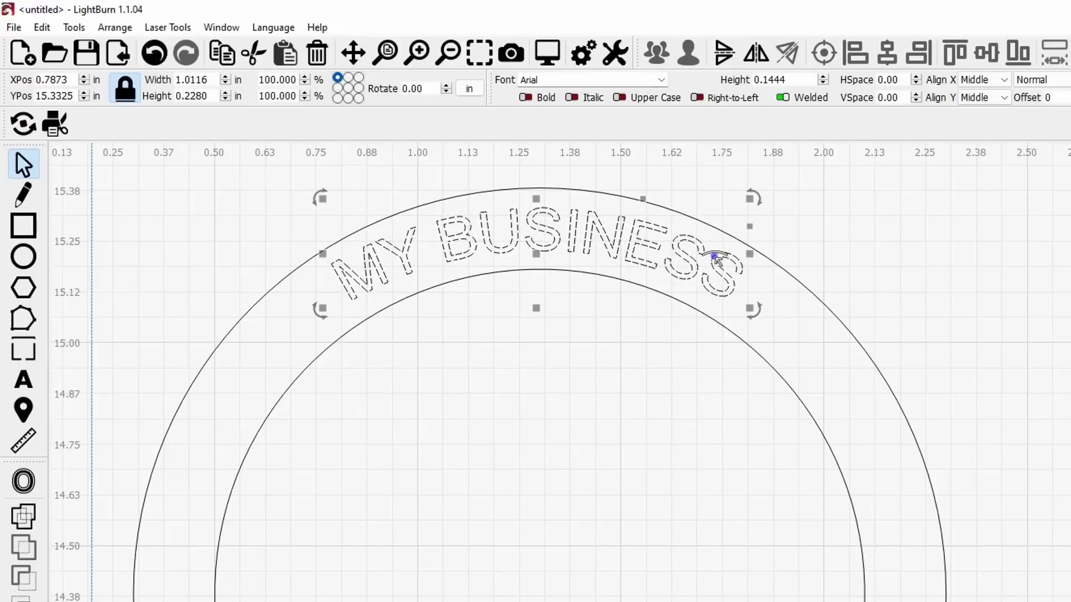
left_click(715, 258)
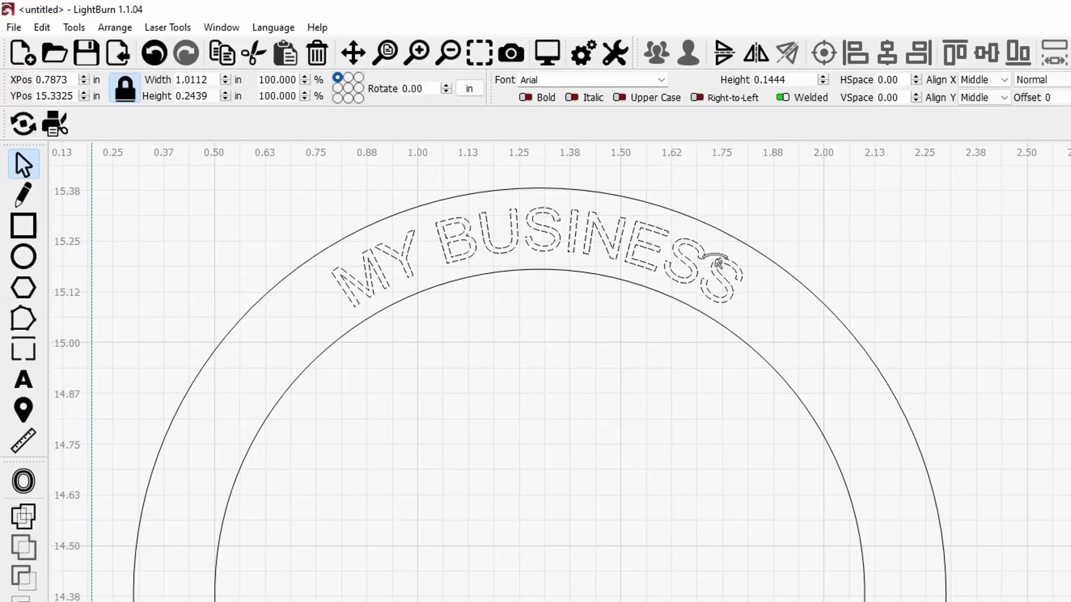
left_click(728, 288)
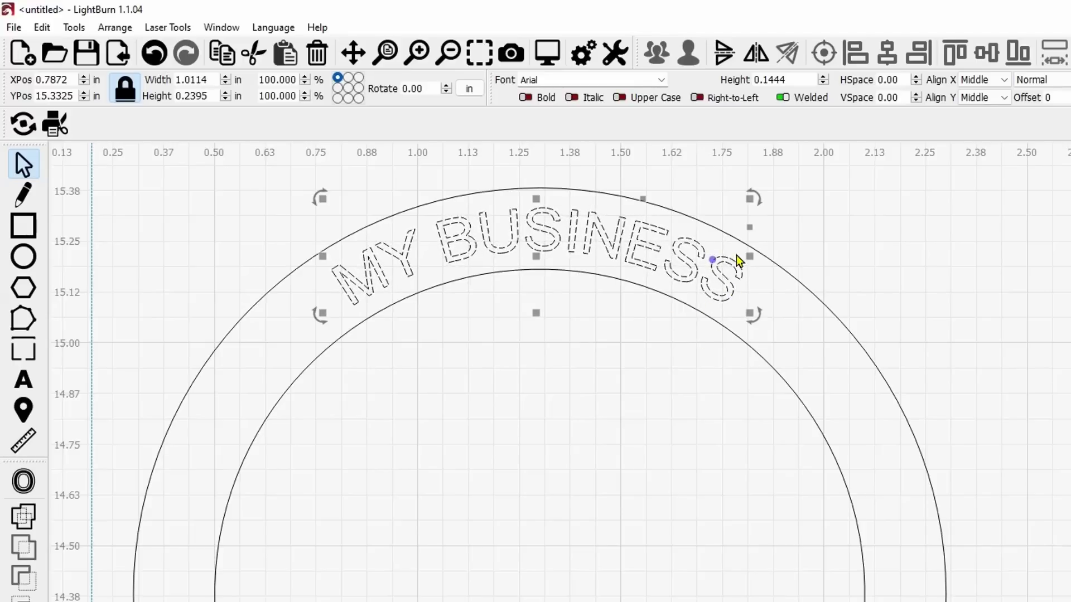
scroll(737, 261, "up", 2)
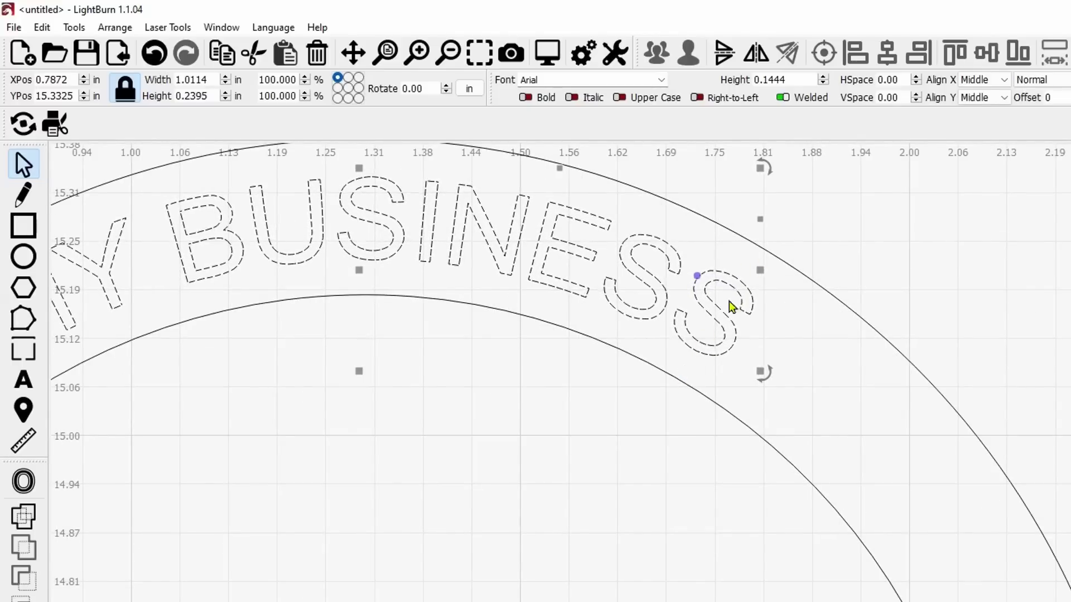
scroll(486, 343, "down", 2)
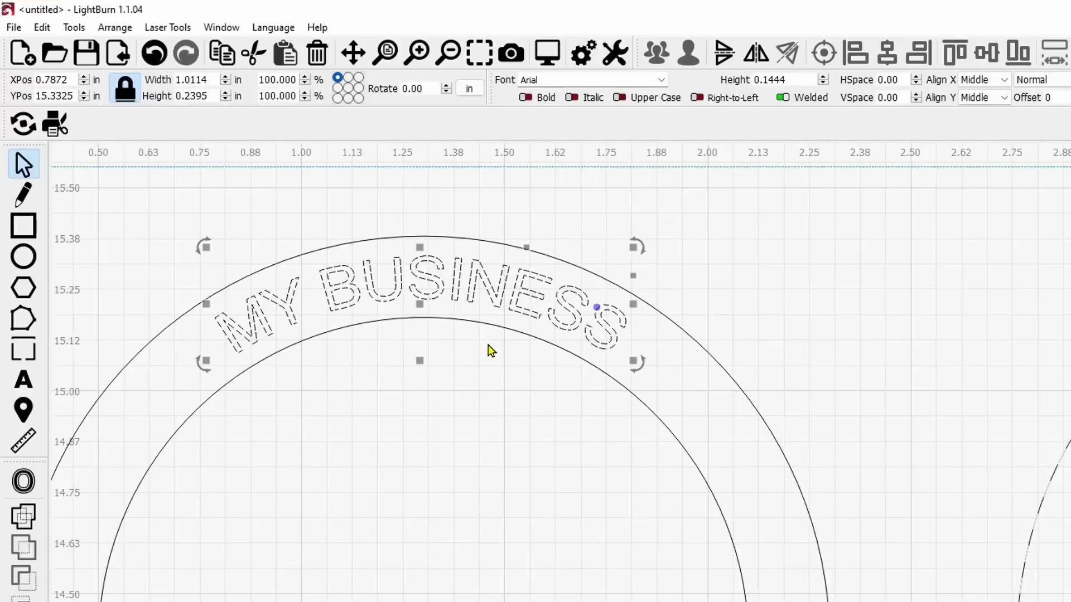
scroll(490, 393, "down", 2)
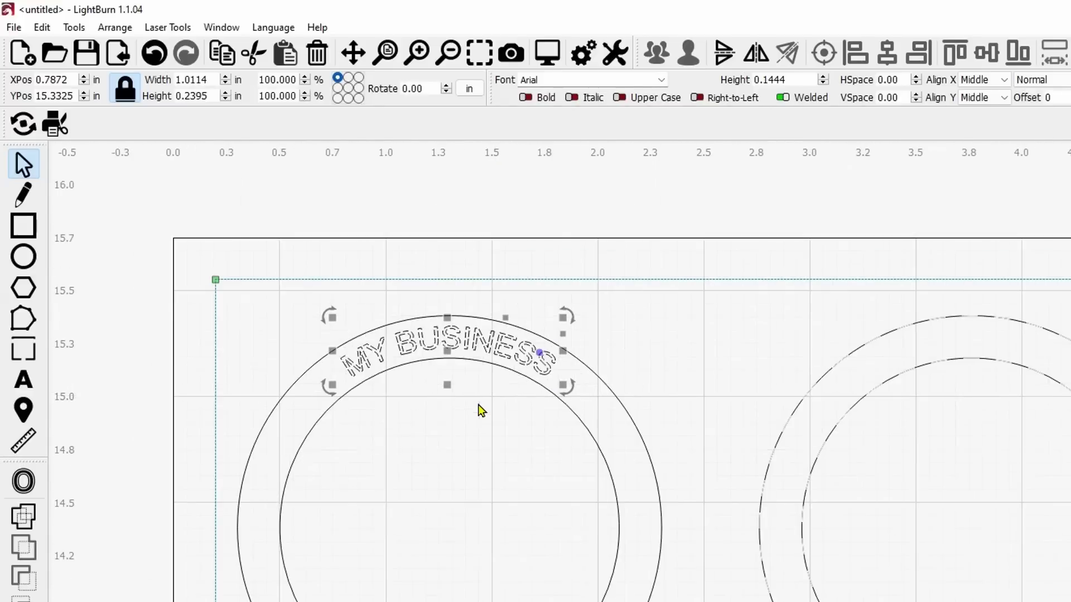
left_click_drag(457, 435, 551, 315)
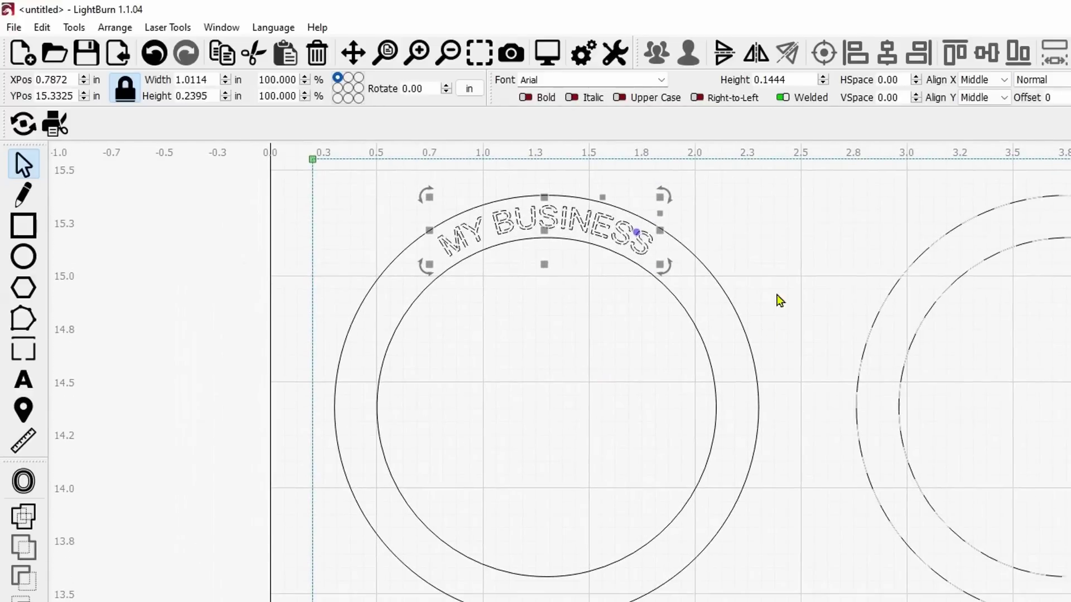
left_click(828, 312)
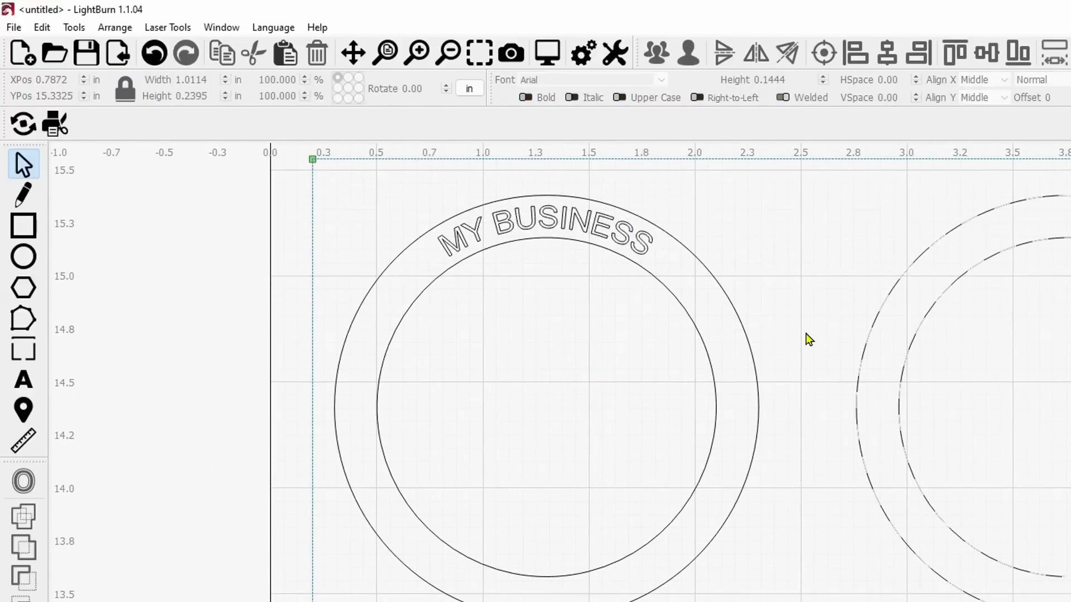
Add the laser2 graphic from the Logos art library, scale it to about 1.02 in wide and place it inside the upper-left inner ring.
scroll(805, 339, "down", 1)
left_click_drag(655, 363, 547, 339)
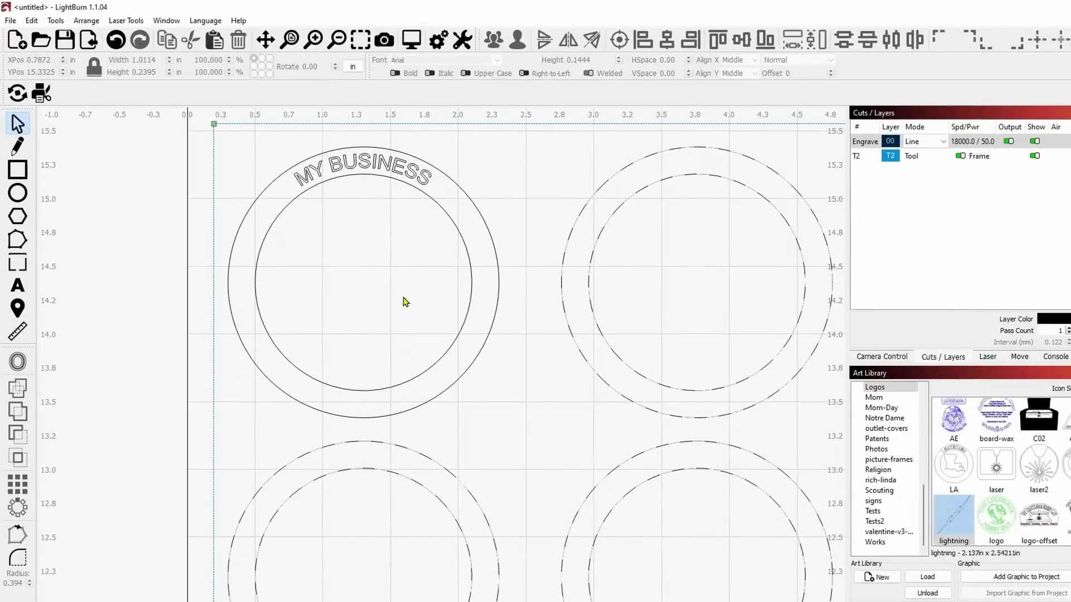
scroll(358, 277, "down", 1)
left_click_drag(486, 312, 464, 292)
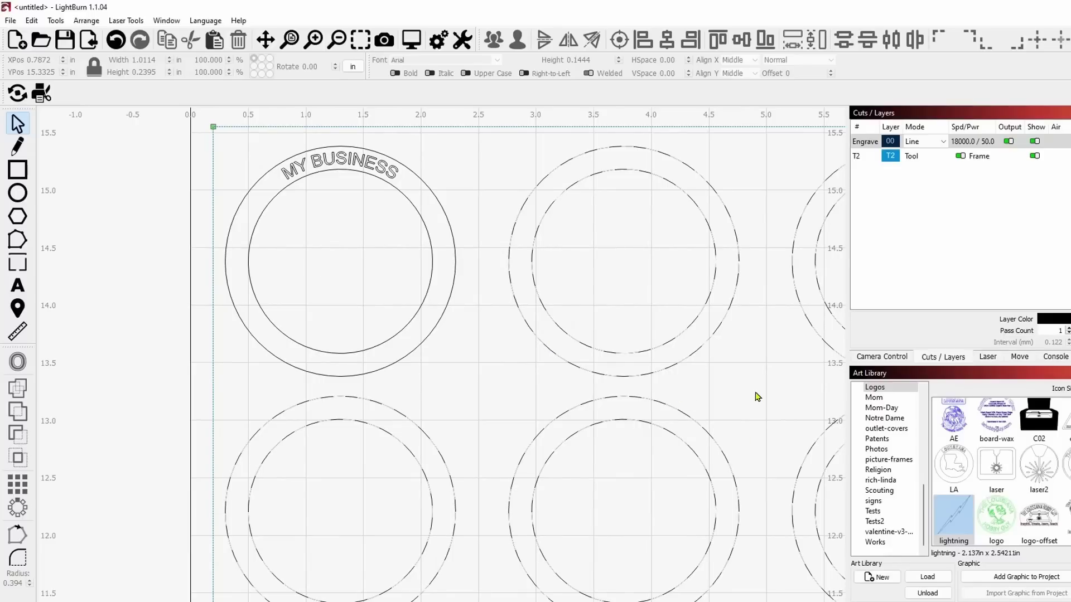
double_click(1045, 458)
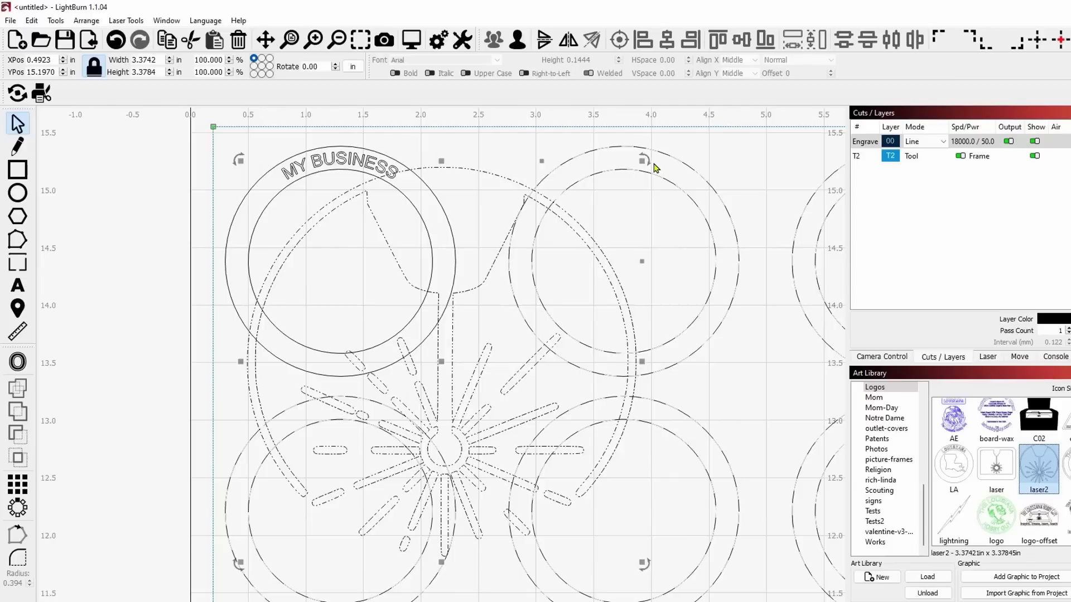
left_click_drag(640, 163, 371, 432)
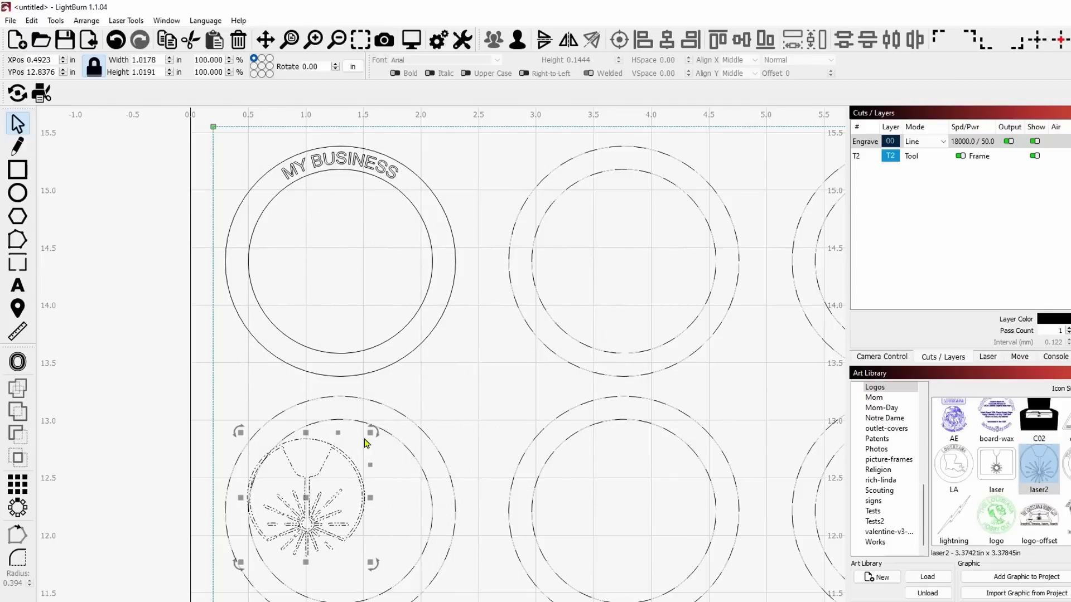
left_click_drag(297, 507, 342, 263)
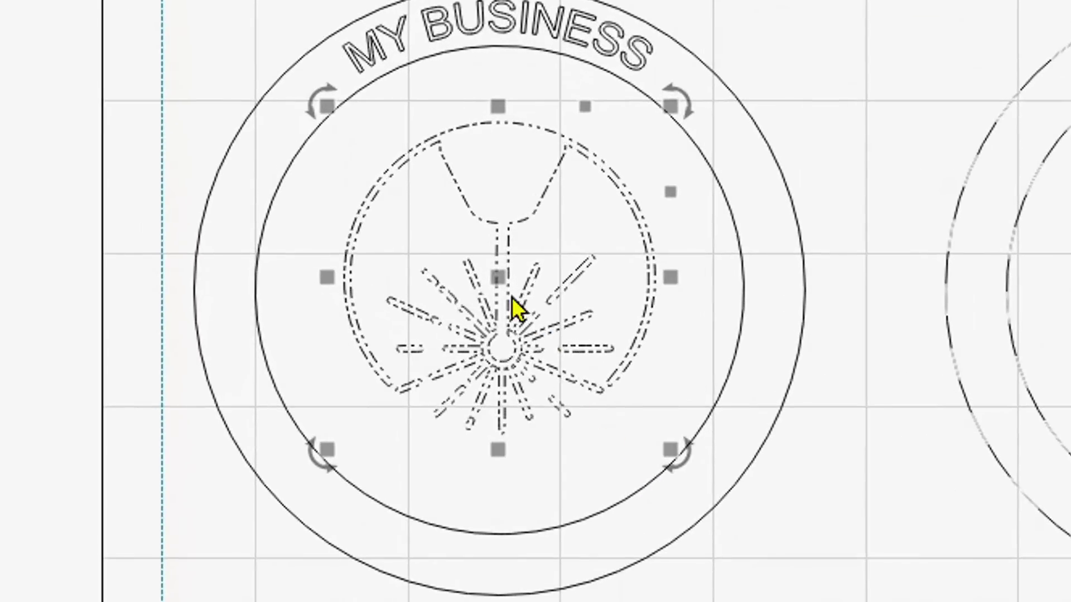
Centre the laser2 graphic on the upper-left inner ring.
left_click_drag(490, 274, 499, 293)
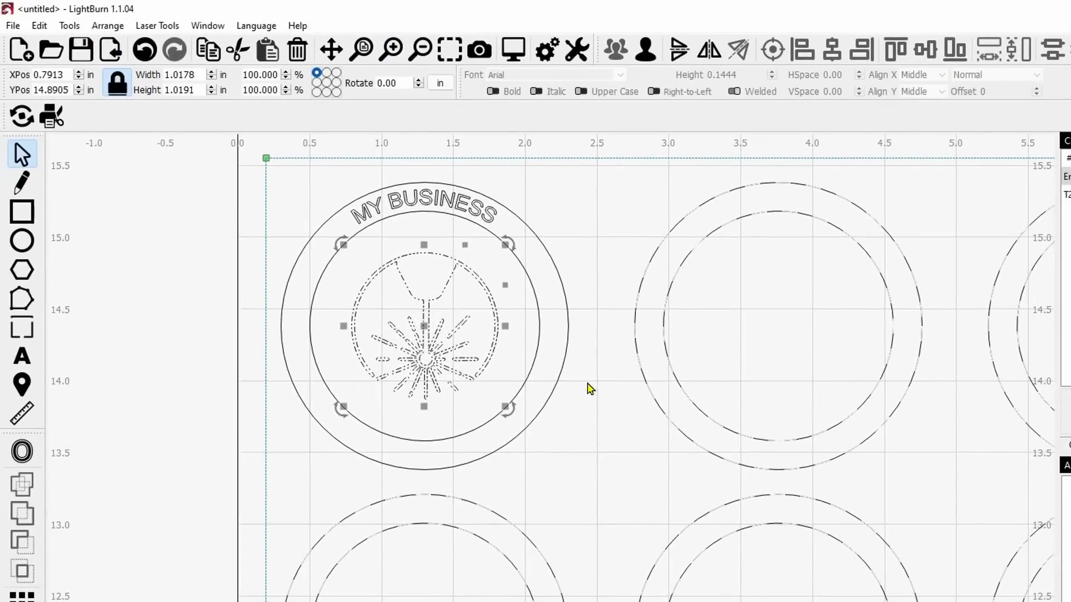
left_click(545, 327)
left_click(544, 324)
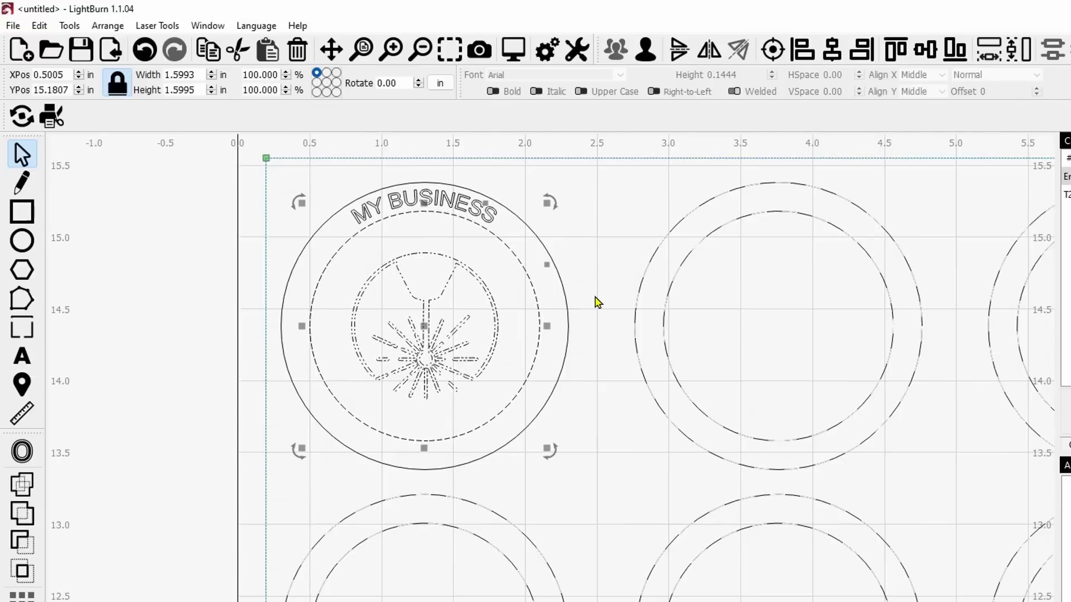
left_click(590, 397)
left_click(489, 353)
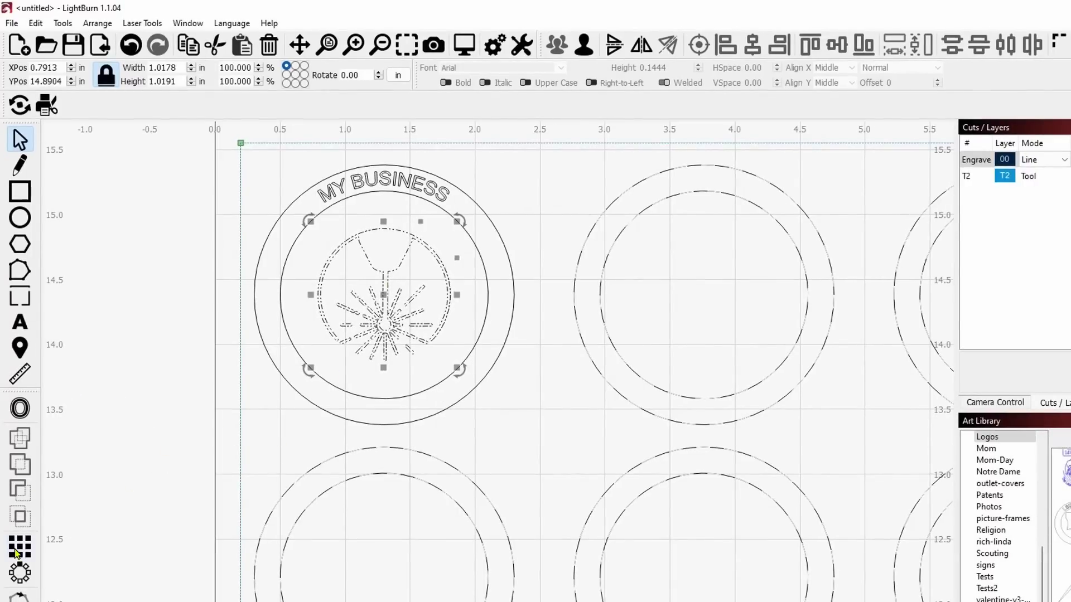
Repeat the laser2 logo across the circles as a virtual grid array of 6 columns and 7 rows.
left_click(16, 552)
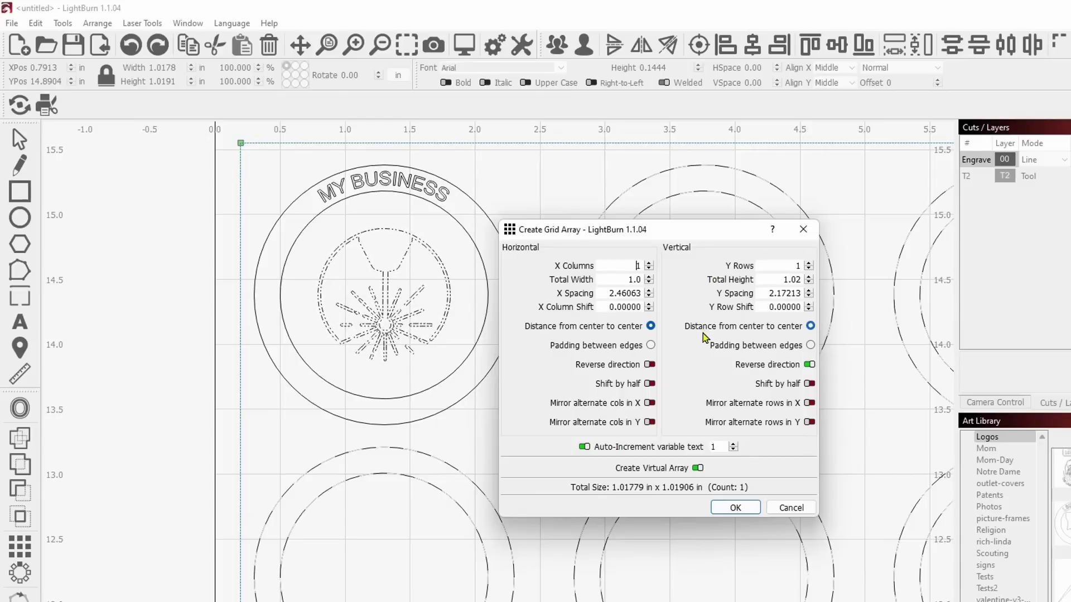
scroll(461, 339, "down", 8)
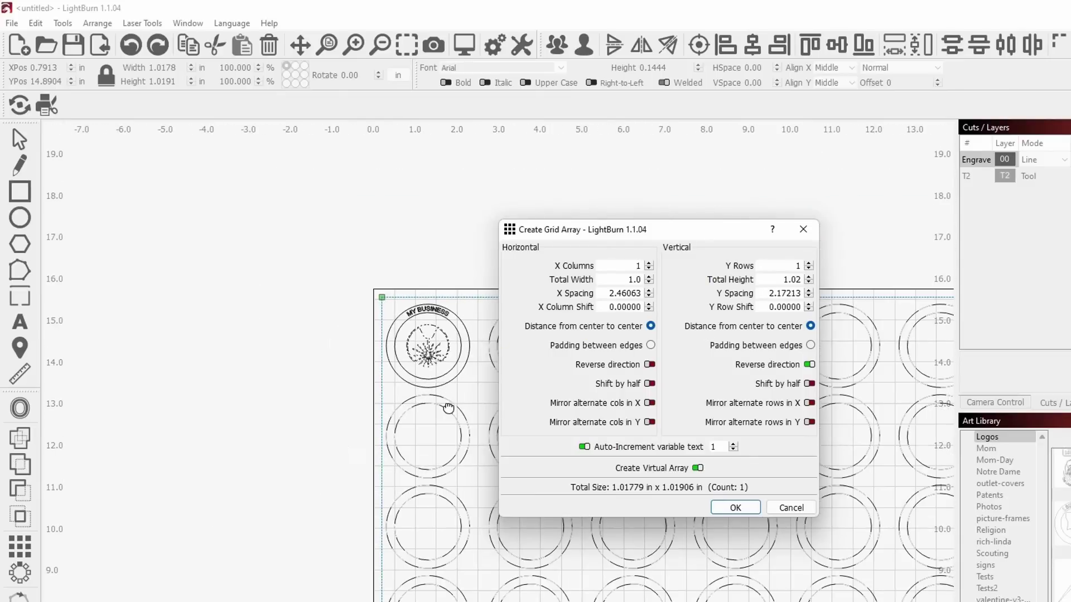
left_click_drag(444, 417, 299, 290)
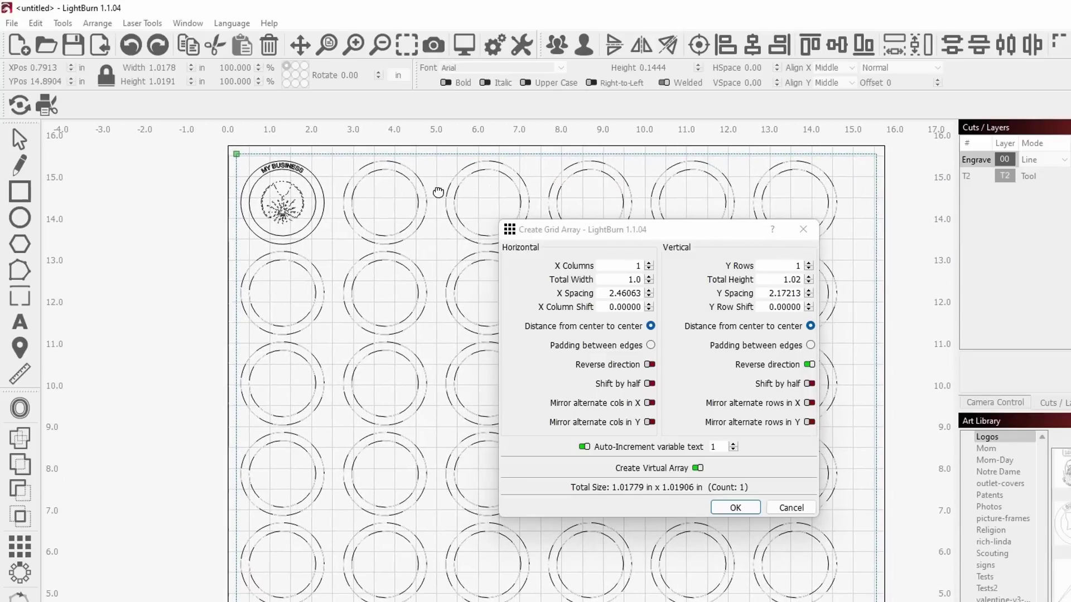
left_click(607, 264)
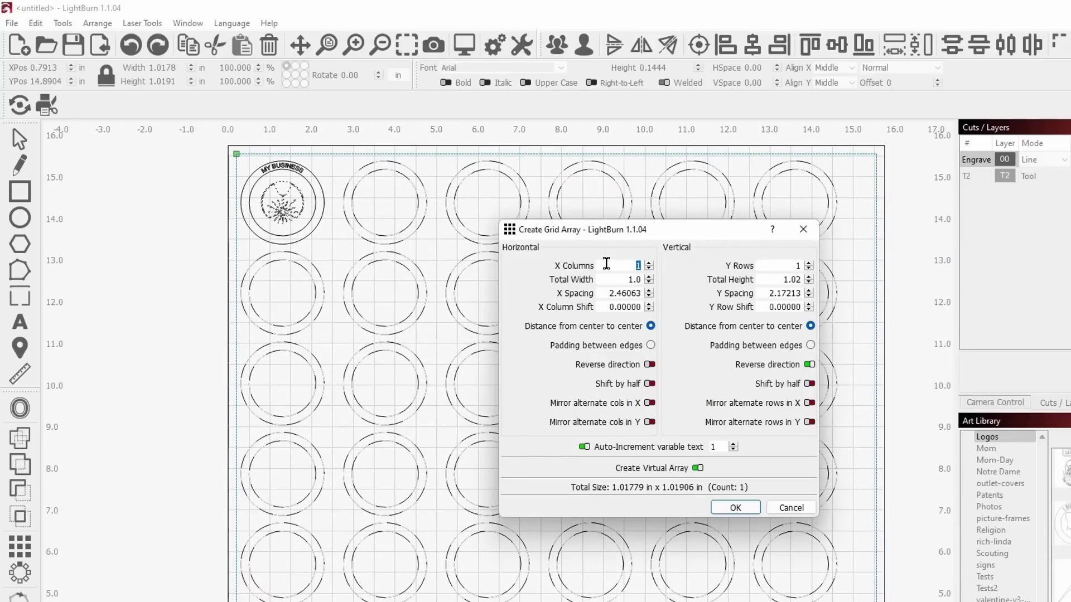
type("6")
left_click(809, 264)
type("7")
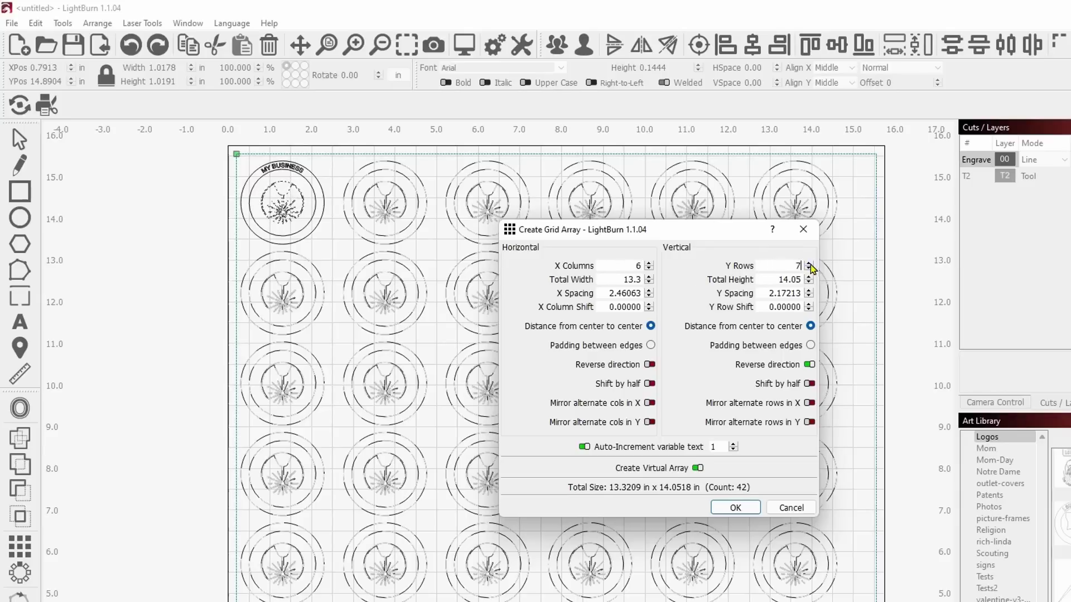
left_click(735, 506)
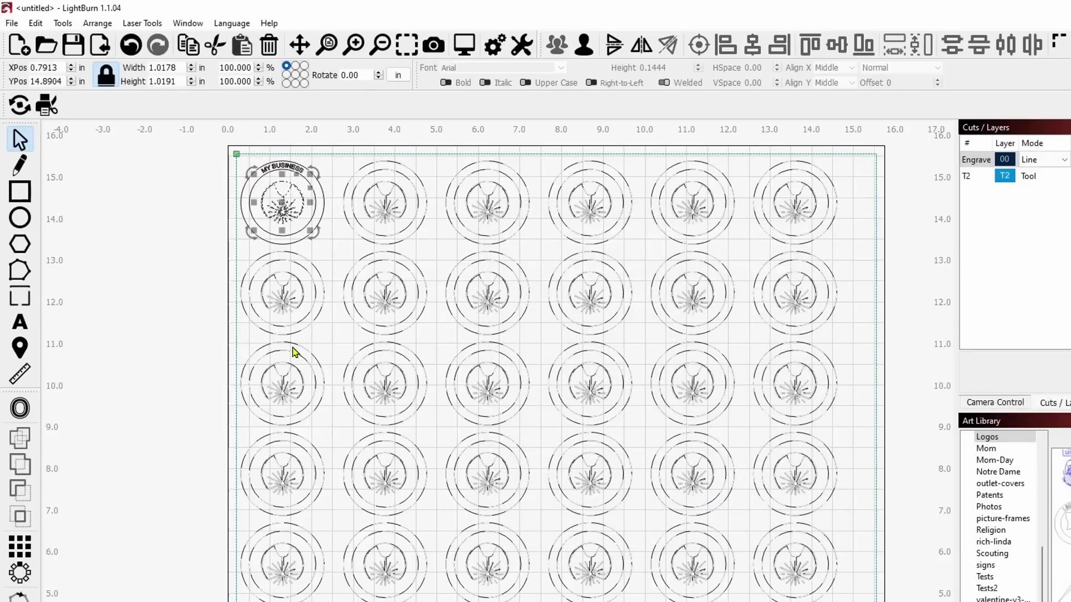
scroll(308, 340, "up", 3)
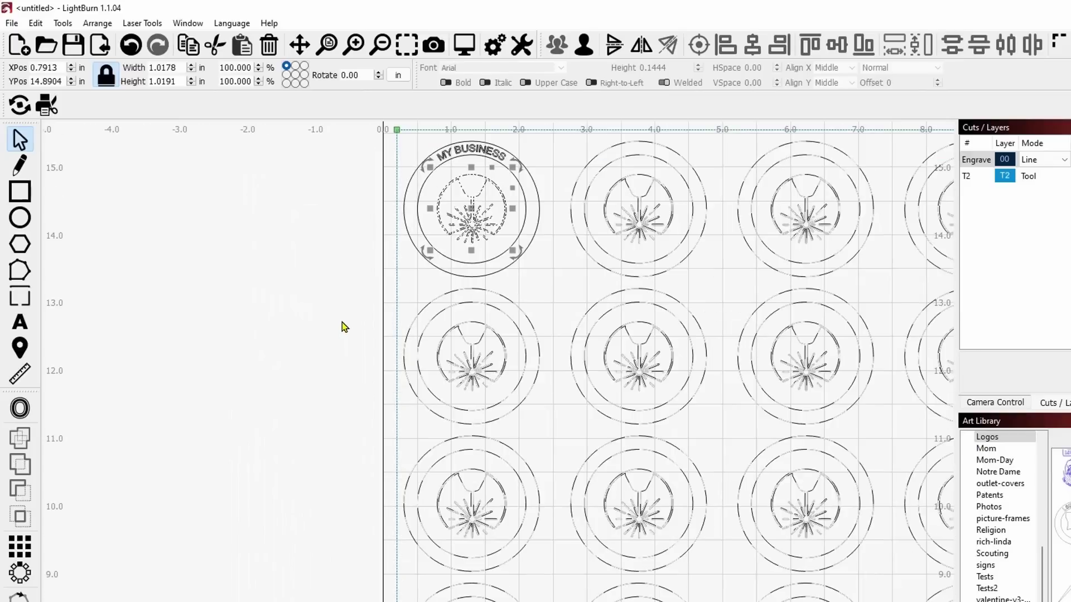
left_click(563, 279)
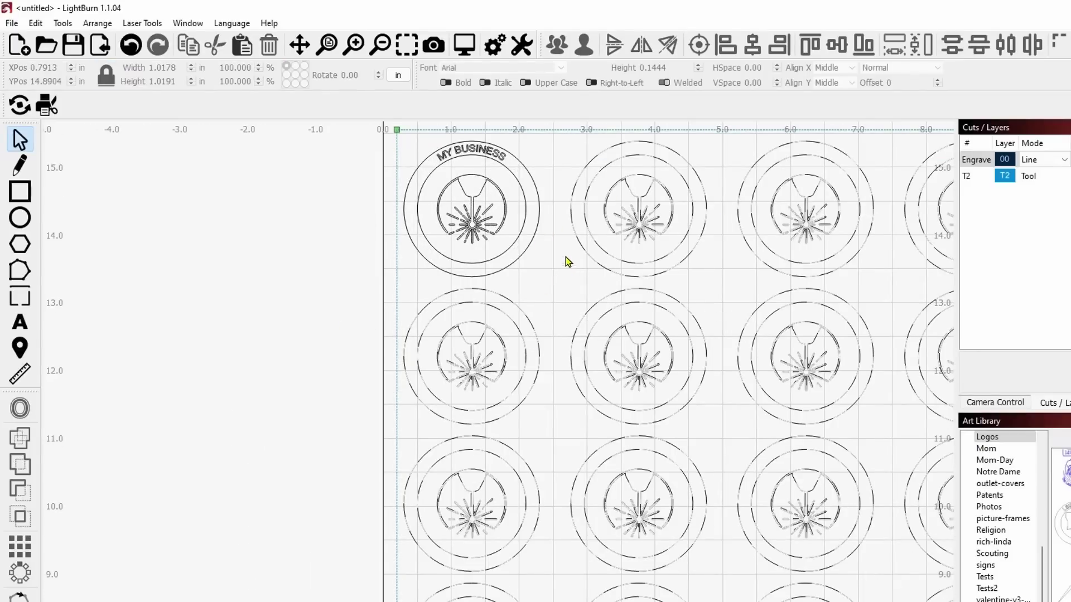
Repeat the curved "MY BUSINESS" text as a virtual grid array of 6 columns and 7 rows.
left_click_drag(567, 260, 517, 321)
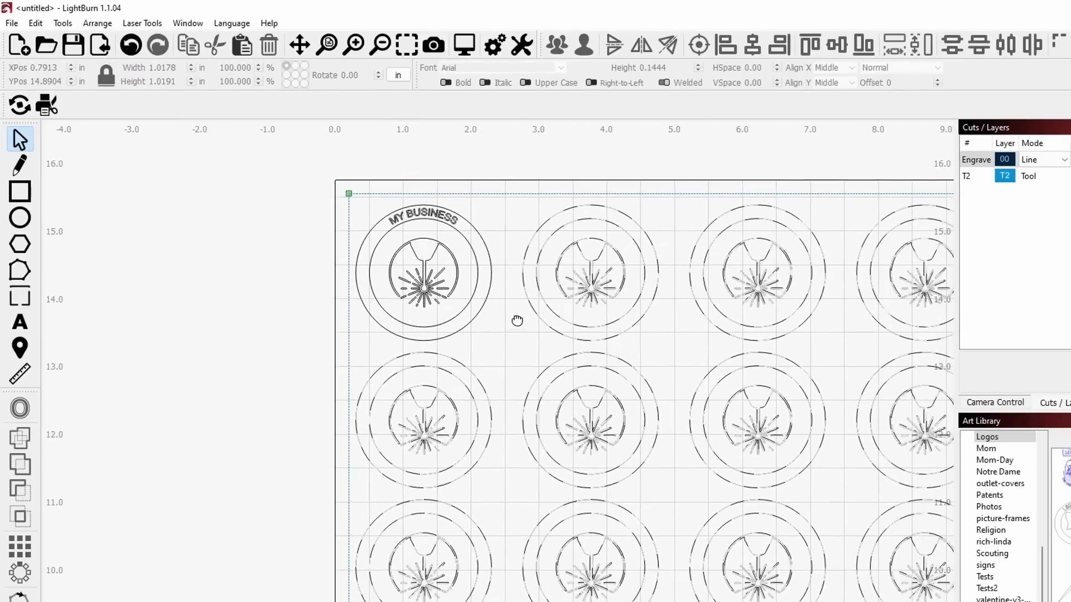
left_click(435, 222)
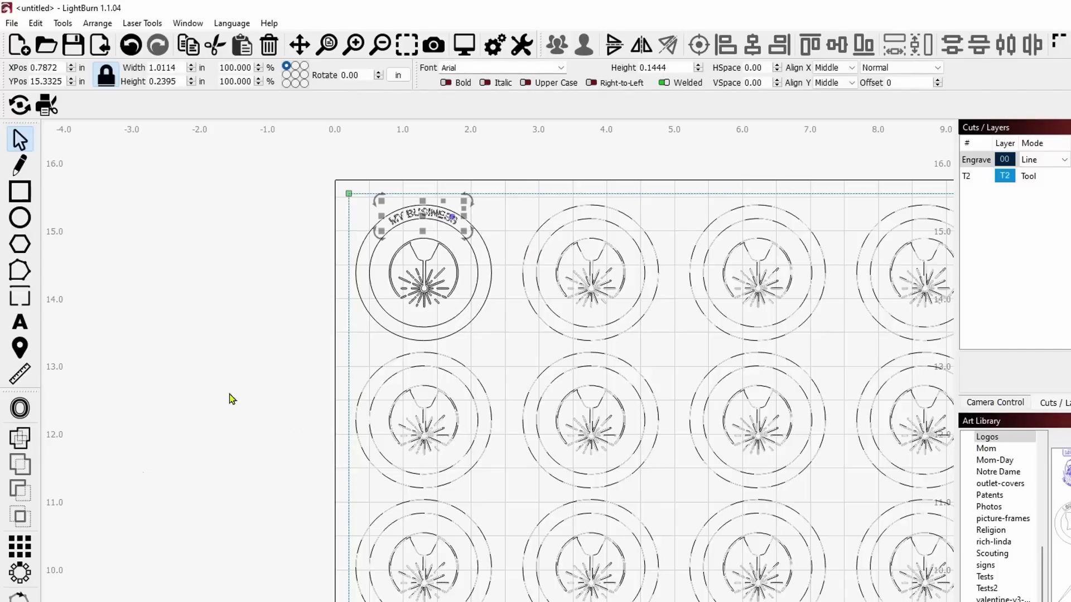
left_click(21, 549)
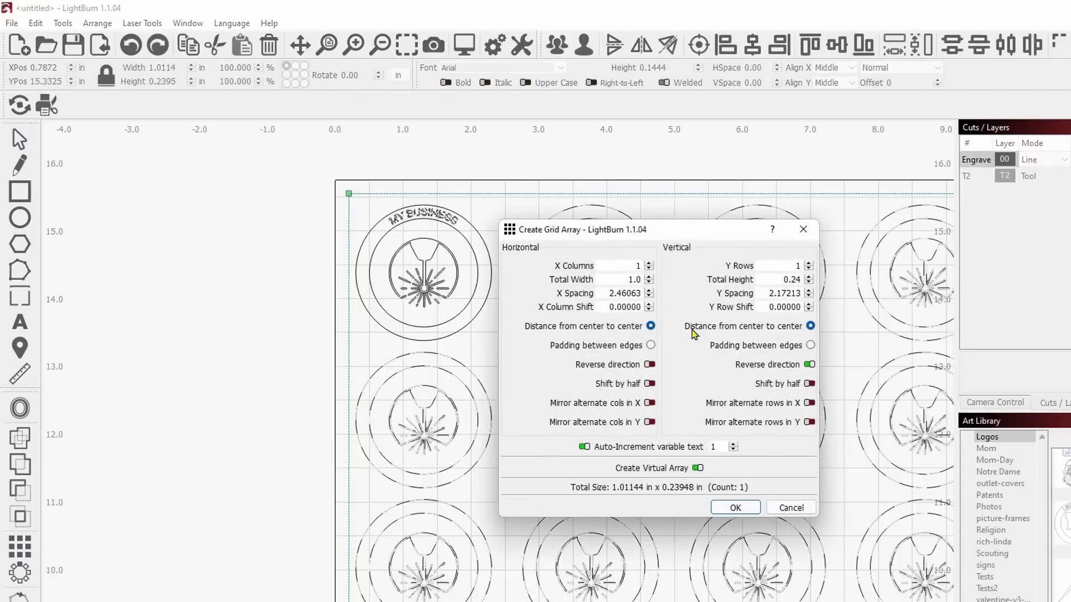
double_click(641, 266)
type("6")
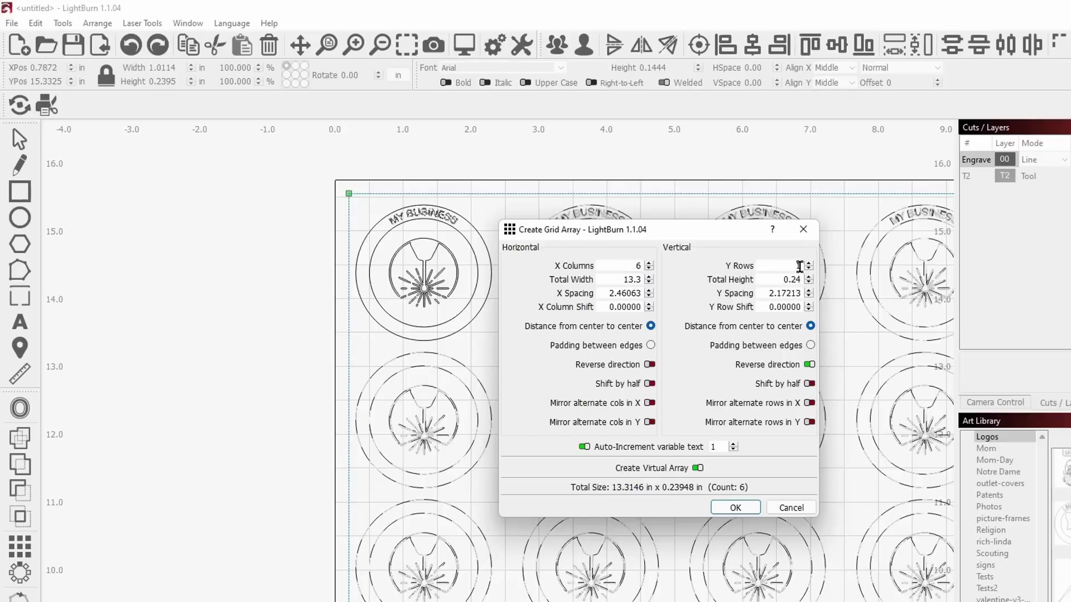
double_click(799, 265)
type("7")
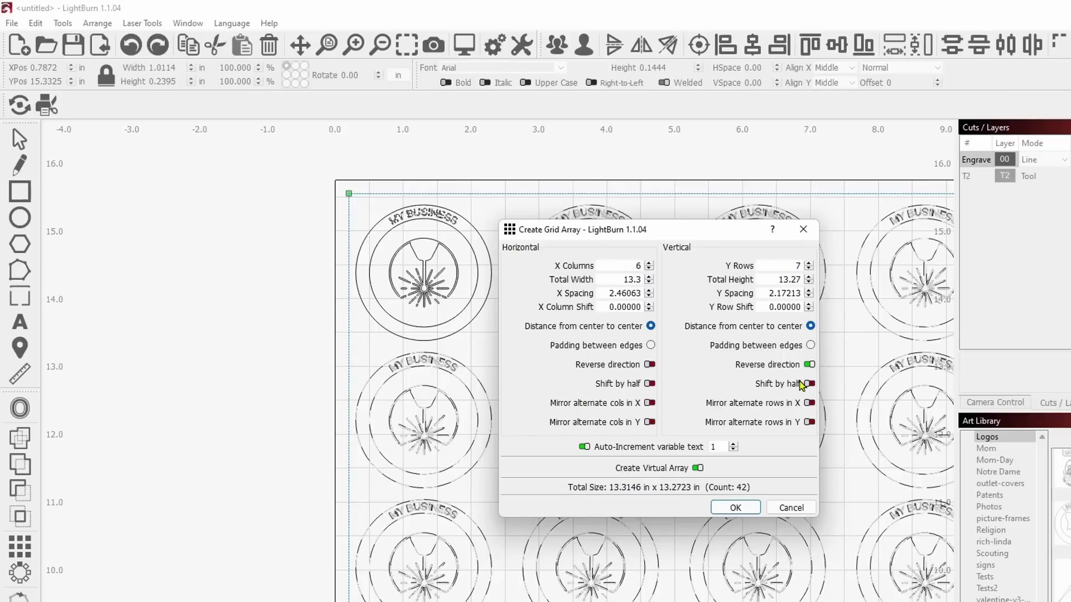
left_click(736, 507)
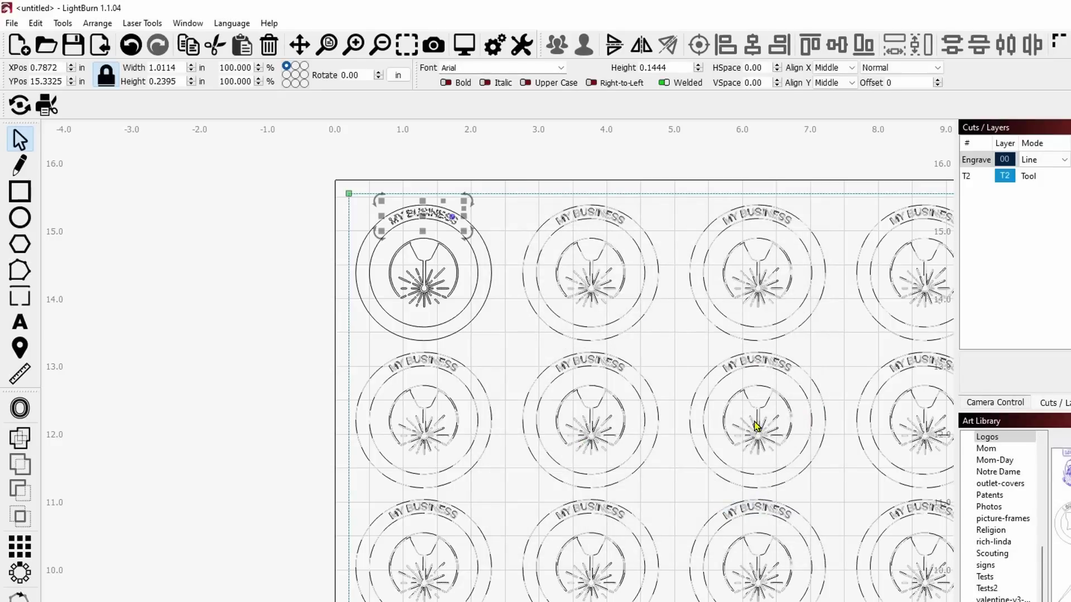
left_click(253, 309)
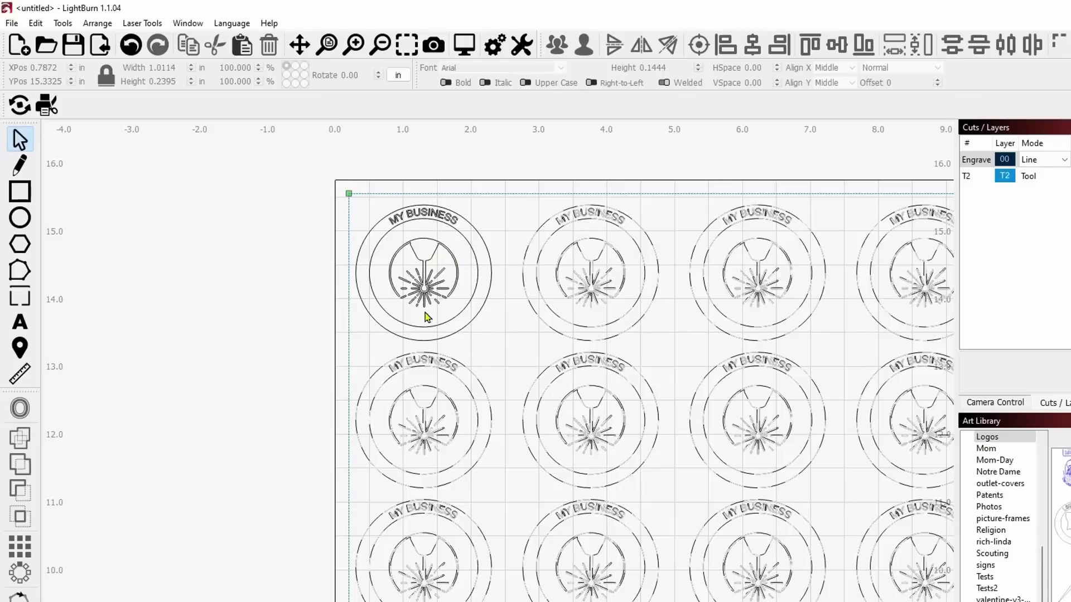
Offset the 2-inch outer circle of the upper-left design outward by 0.0551 in with the Corner style.
scroll(430, 304, "up", 1)
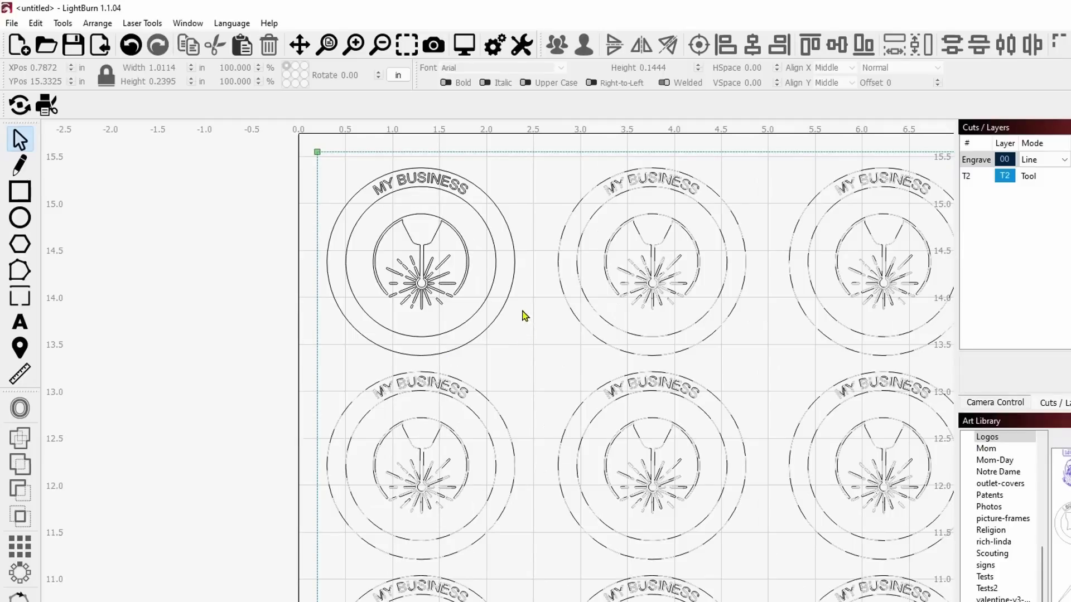
left_click(509, 292)
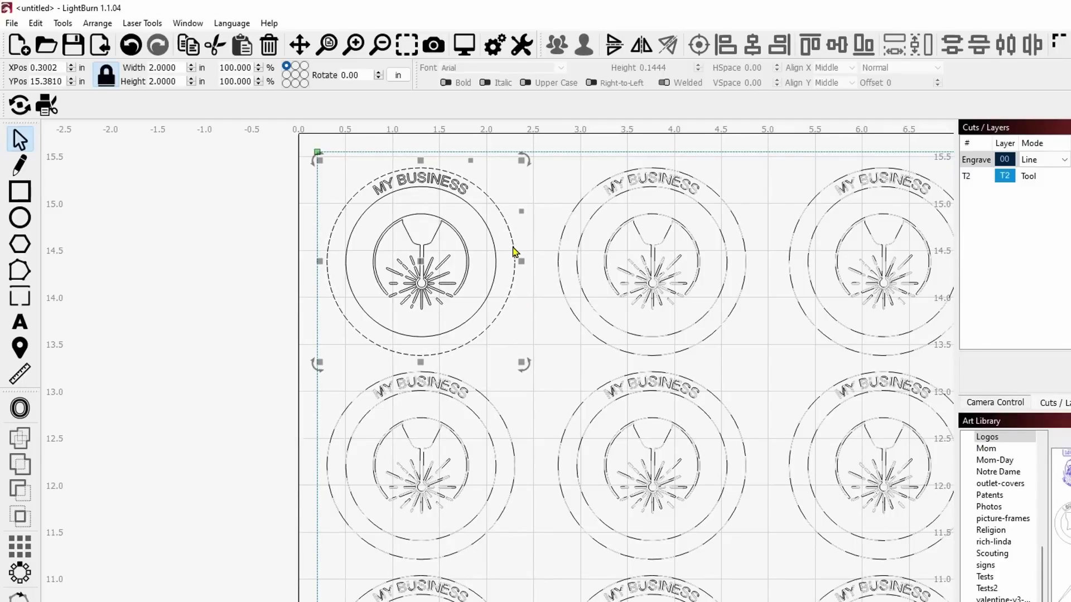
left_click(19, 412)
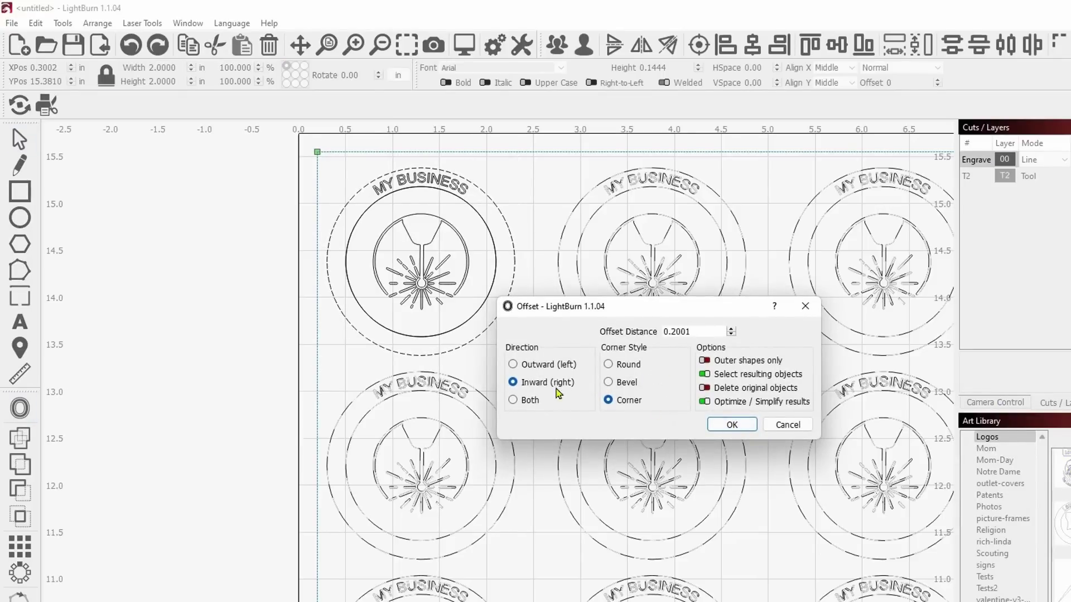
left_click(513, 364)
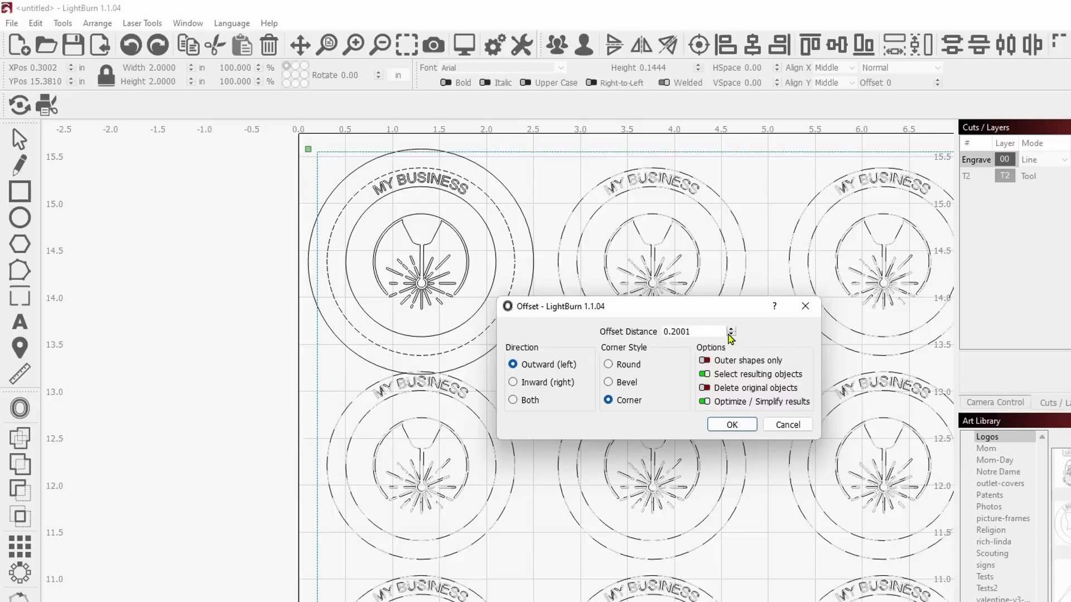
left_click(730, 334)
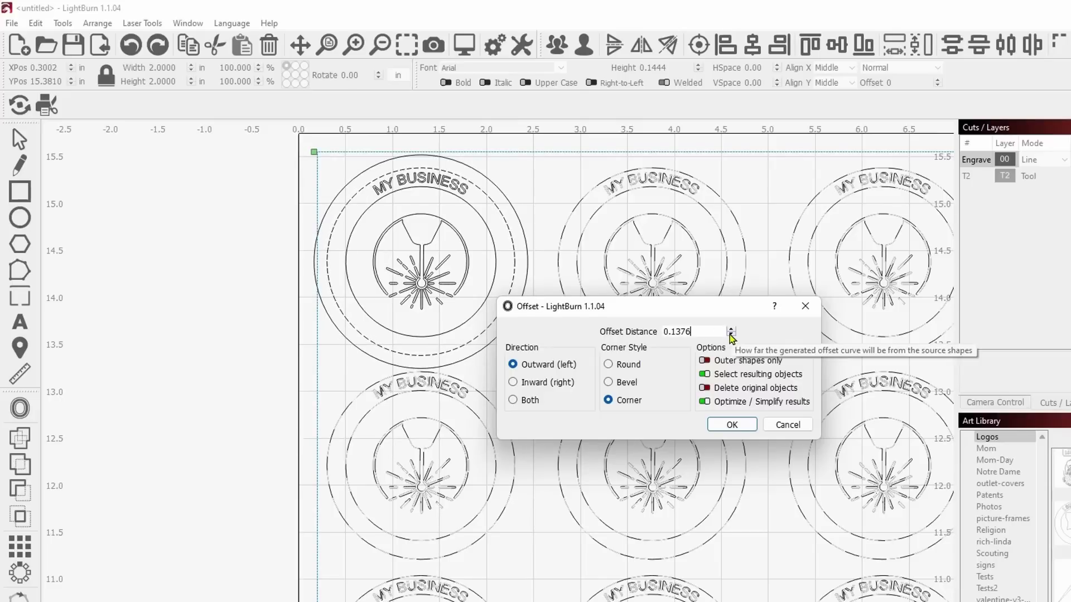
left_click(730, 335)
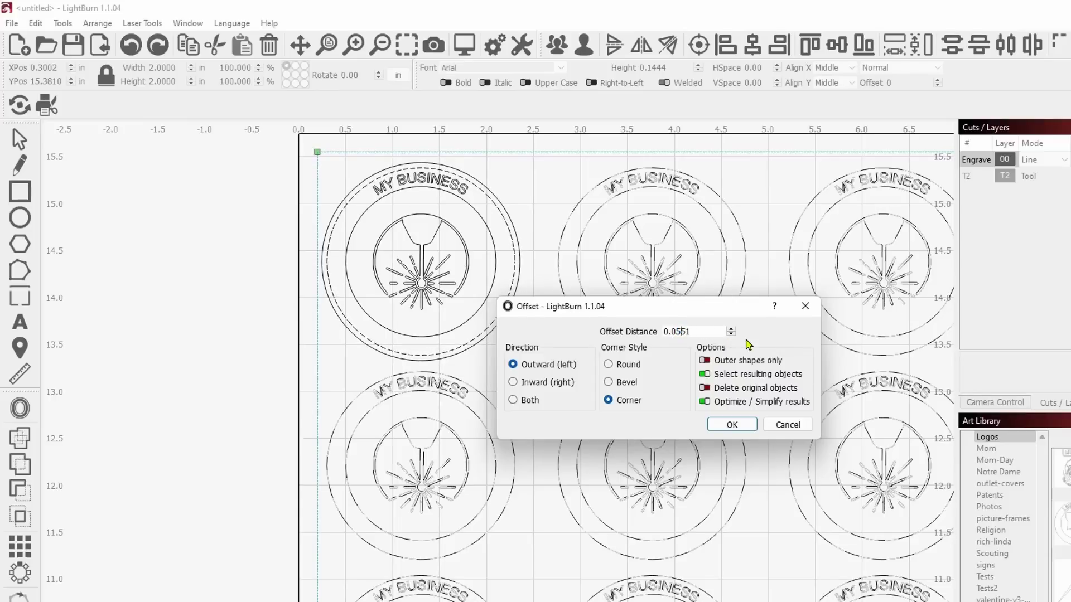
left_click(734, 428)
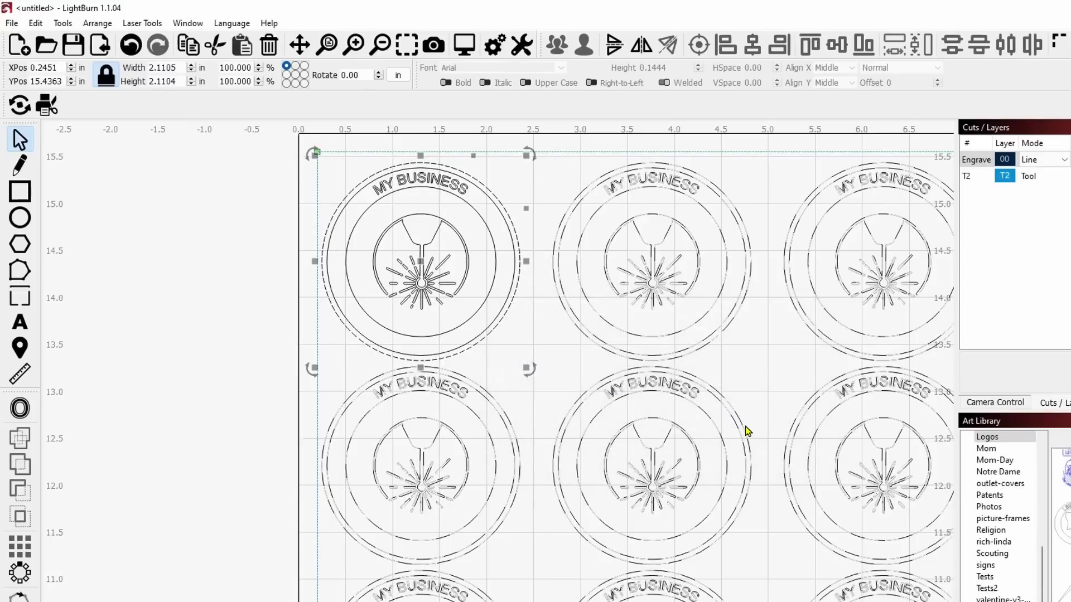
left_click(536, 388)
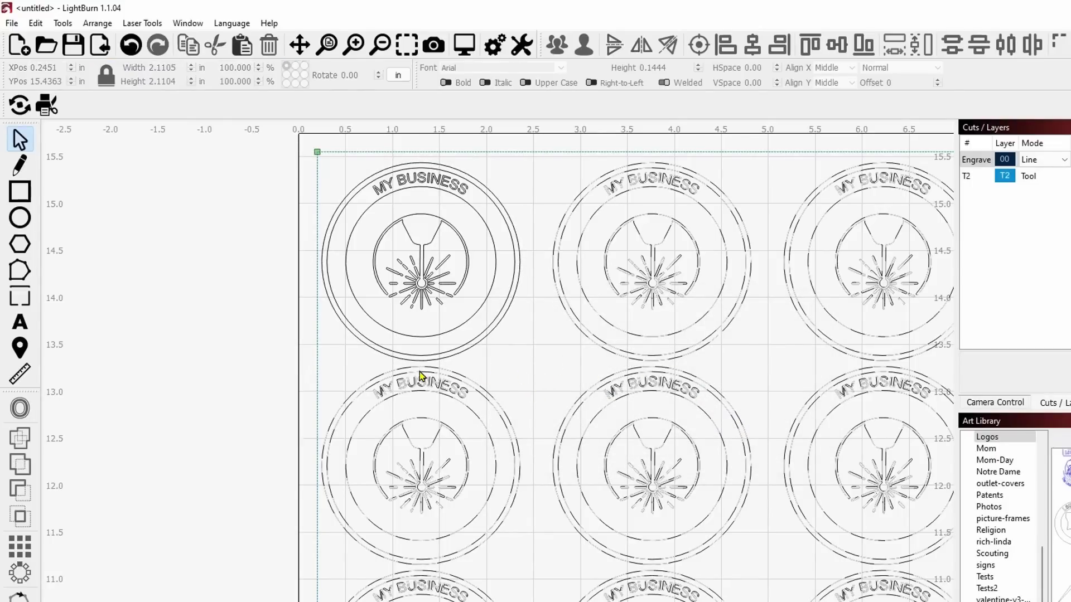
Assign the new outermost circle of the upper-left design to the red Cut layer 02.
scroll(423, 375, "up", 1)
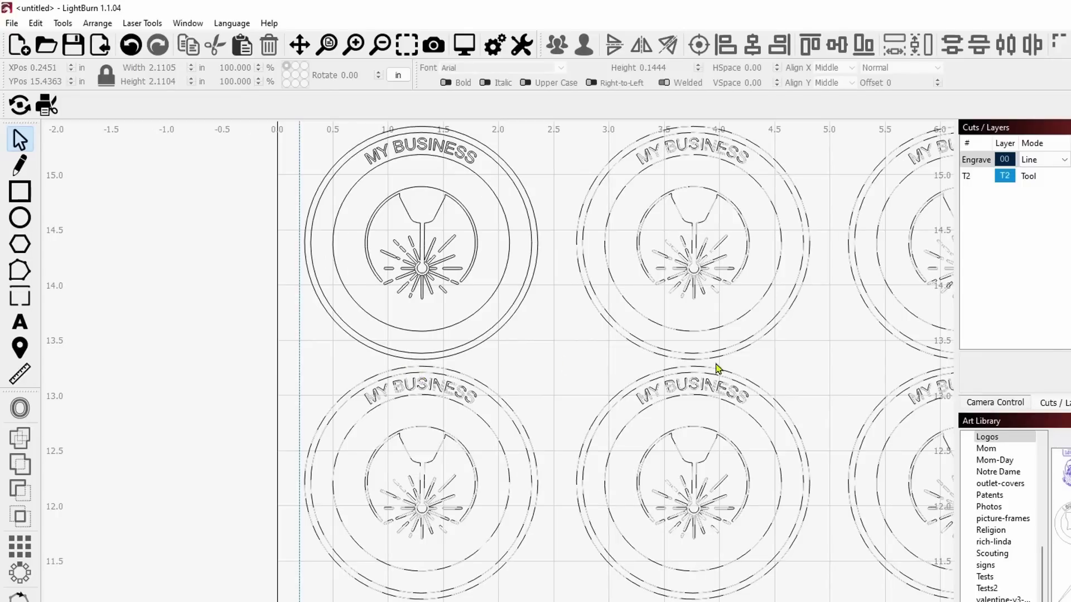
scroll(560, 333, "down", 1)
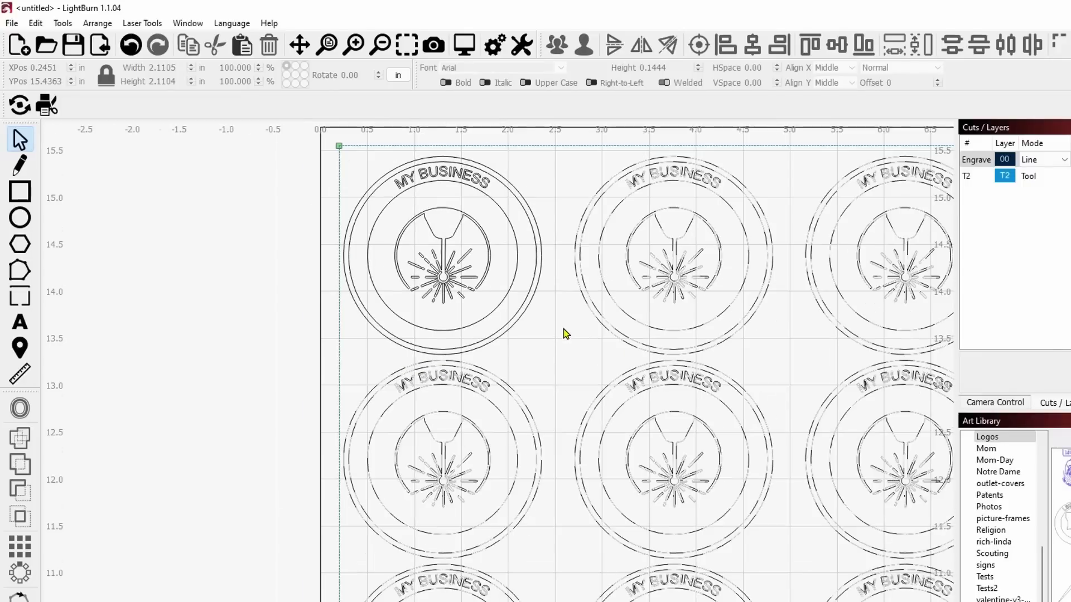
left_click(535, 288)
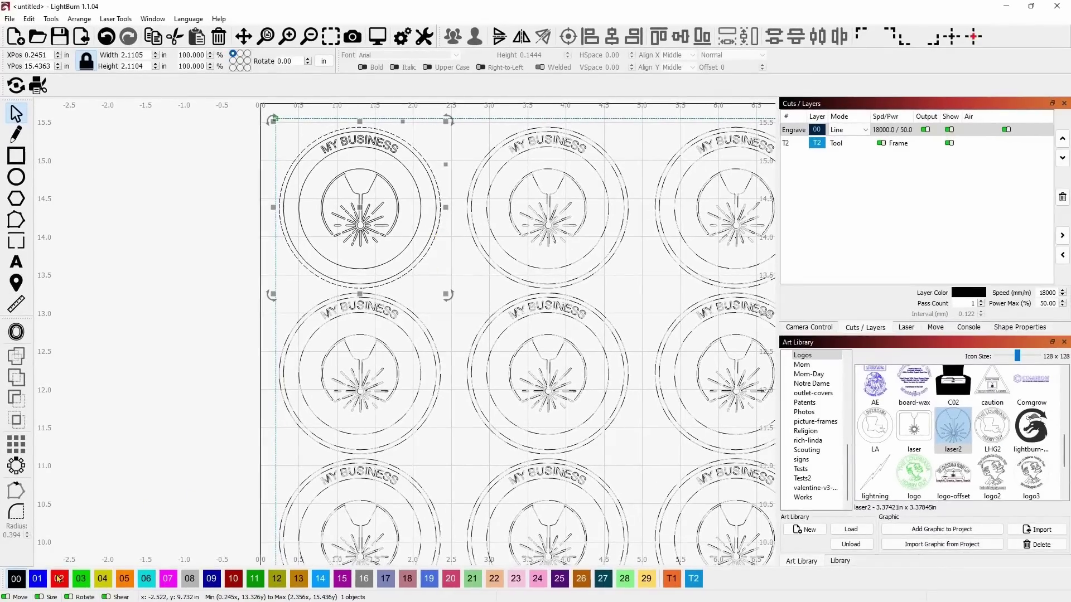
left_click(58, 583)
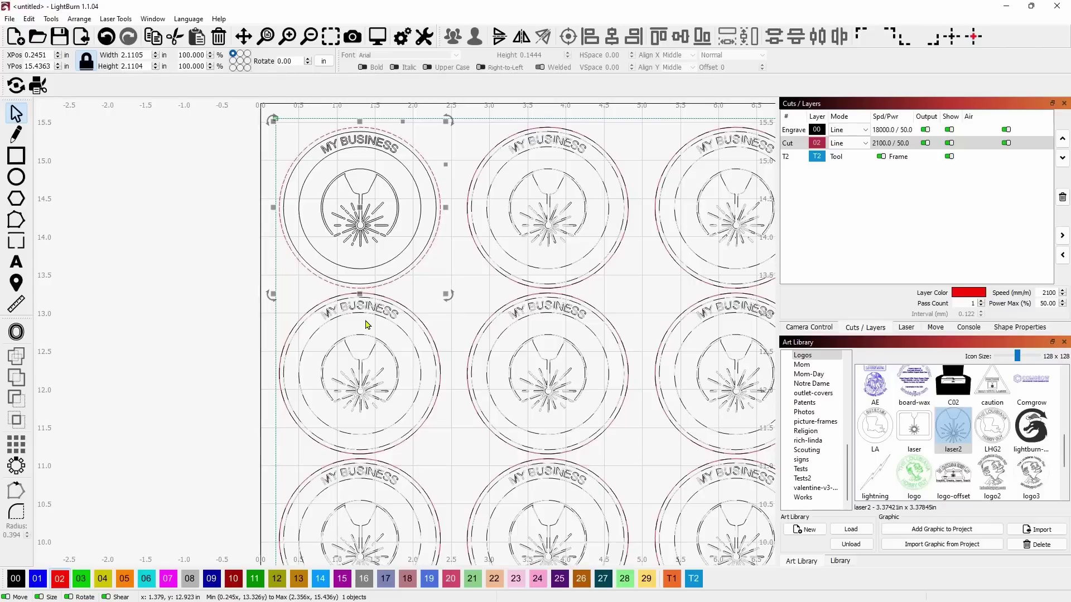
left_click(458, 266)
Examine the whole grid and the upper-left design for the repeated cut rings, text and logos.
scroll(413, 199, "up", 1)
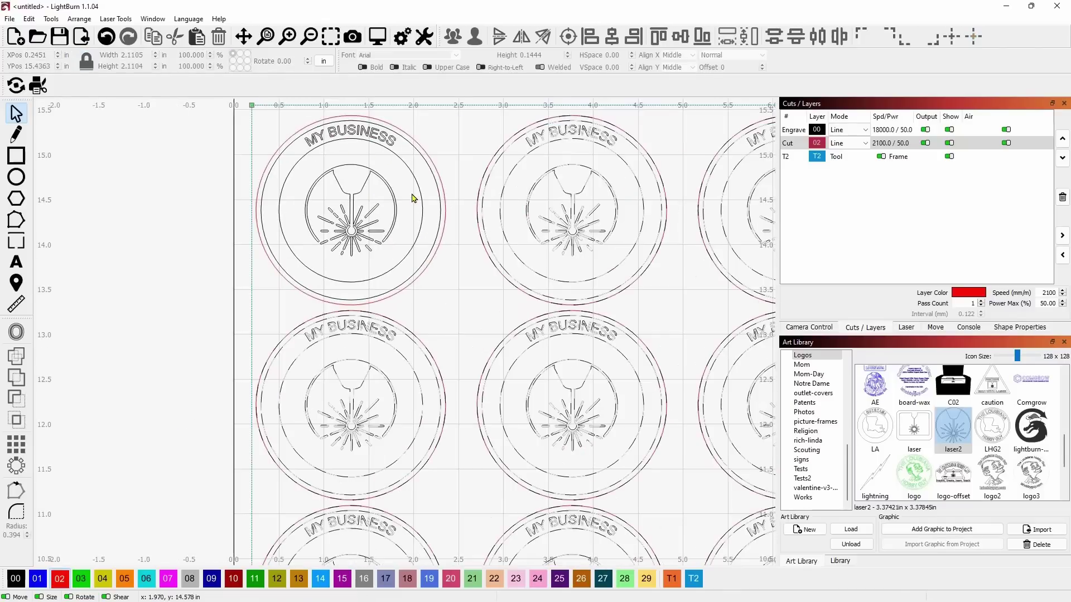
scroll(318, 204, "down", 4)
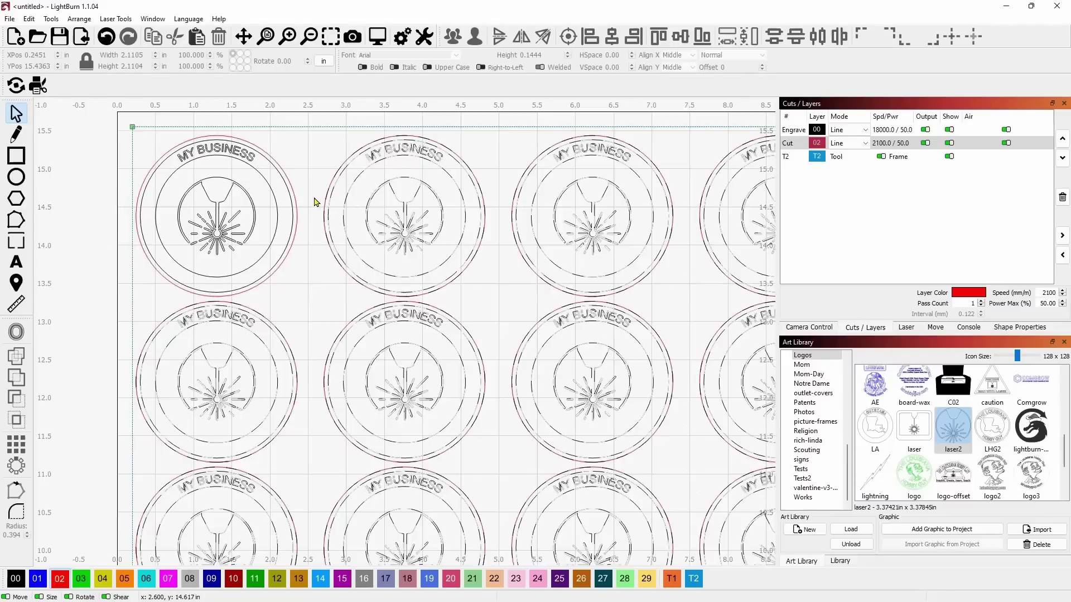
scroll(320, 212, "down", 1)
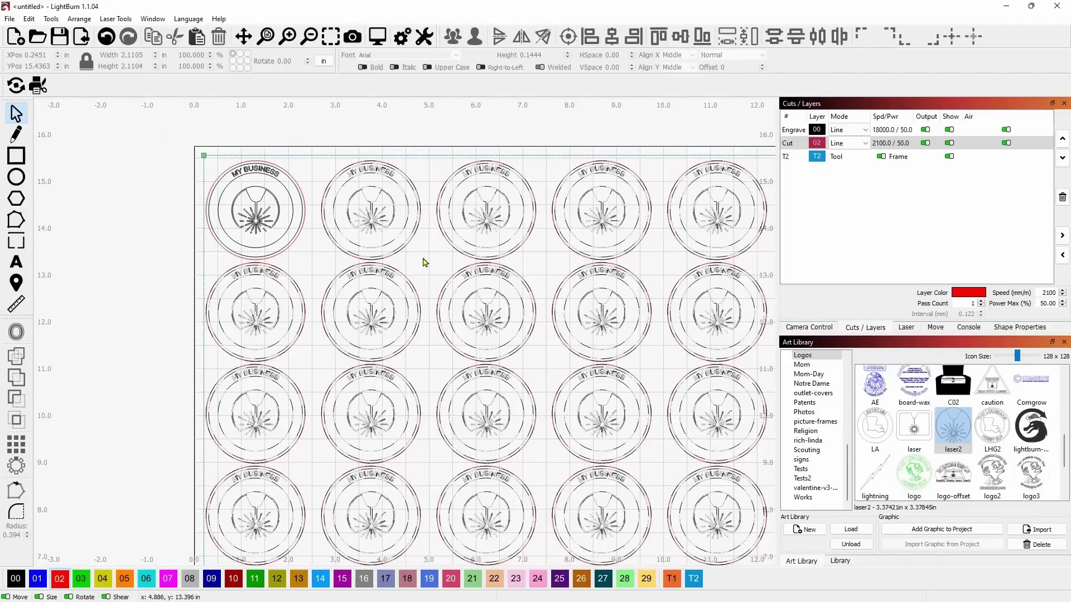
scroll(423, 262, "down", 2)
left_click_drag(402, 247, 385, 216)
scroll(349, 231, "down", 4)
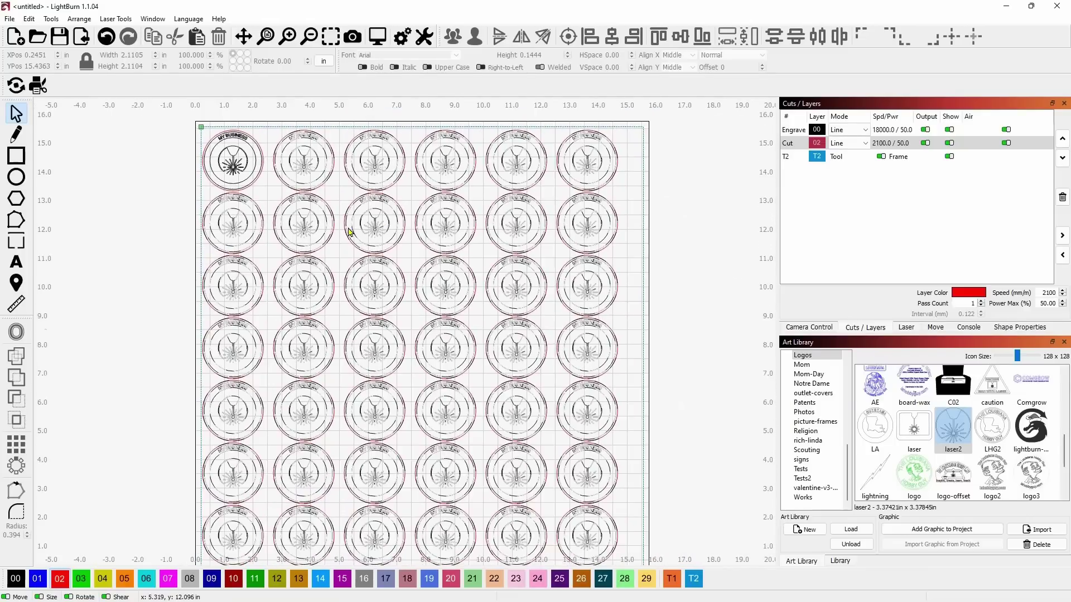
left_click_drag(373, 248, 373, 239)
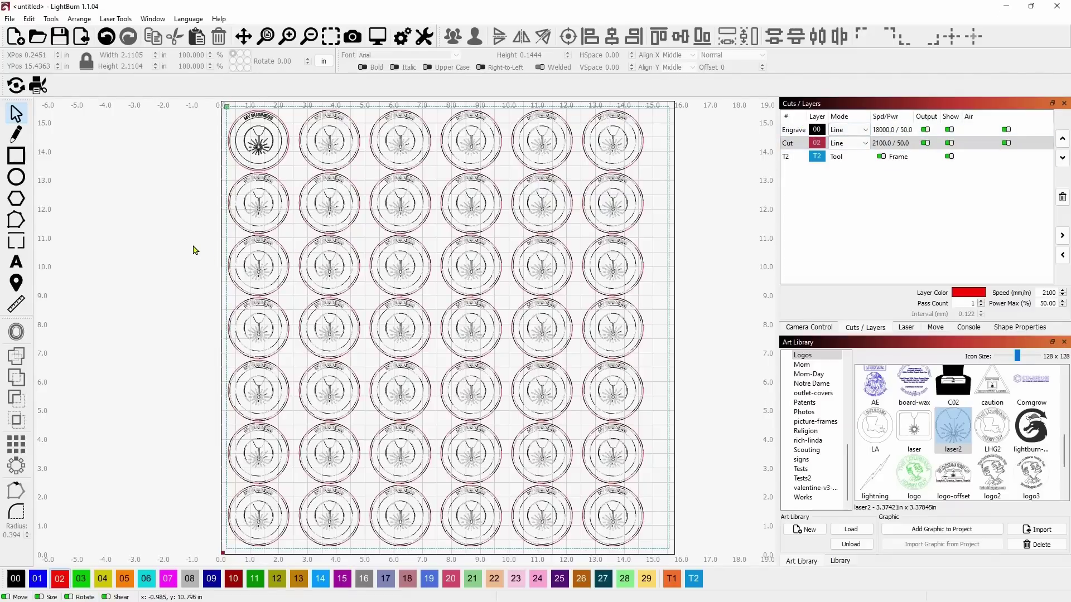
scroll(179, 232, "up", 6)
left_click_drag(223, 198, 179, 342)
scroll(210, 287, "up", 2)
left_click_drag(210, 286, 192, 335)
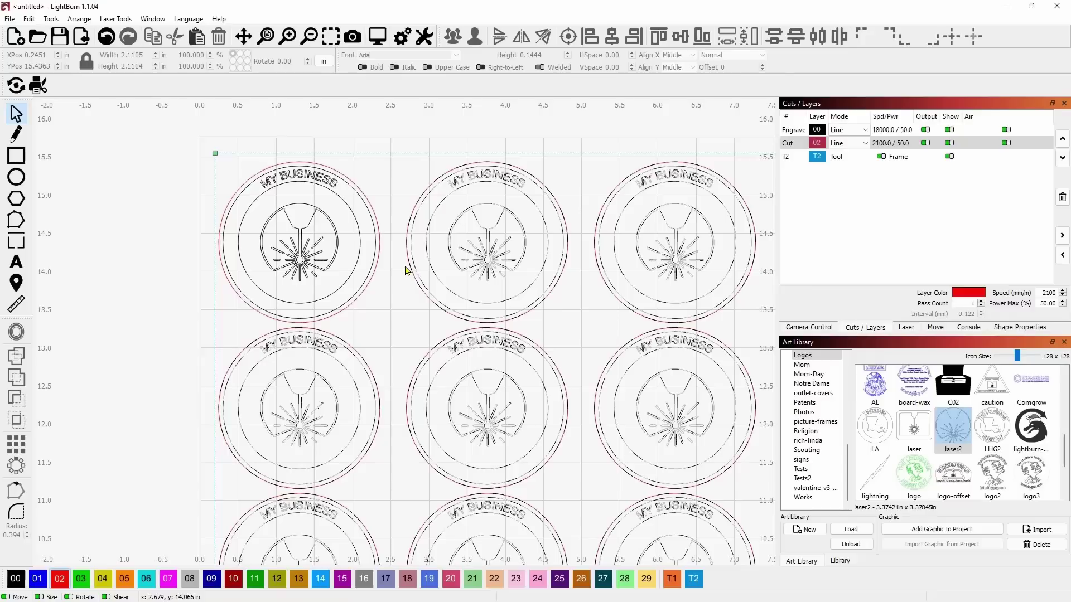
scroll(401, 251, "down", 1)
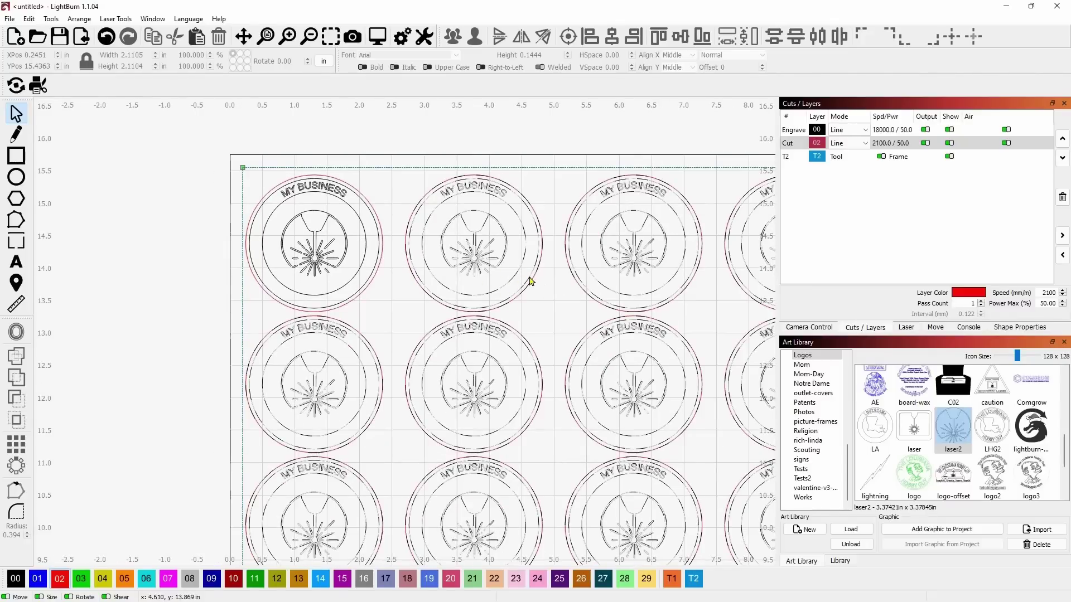
left_click_drag(555, 302, 518, 290)
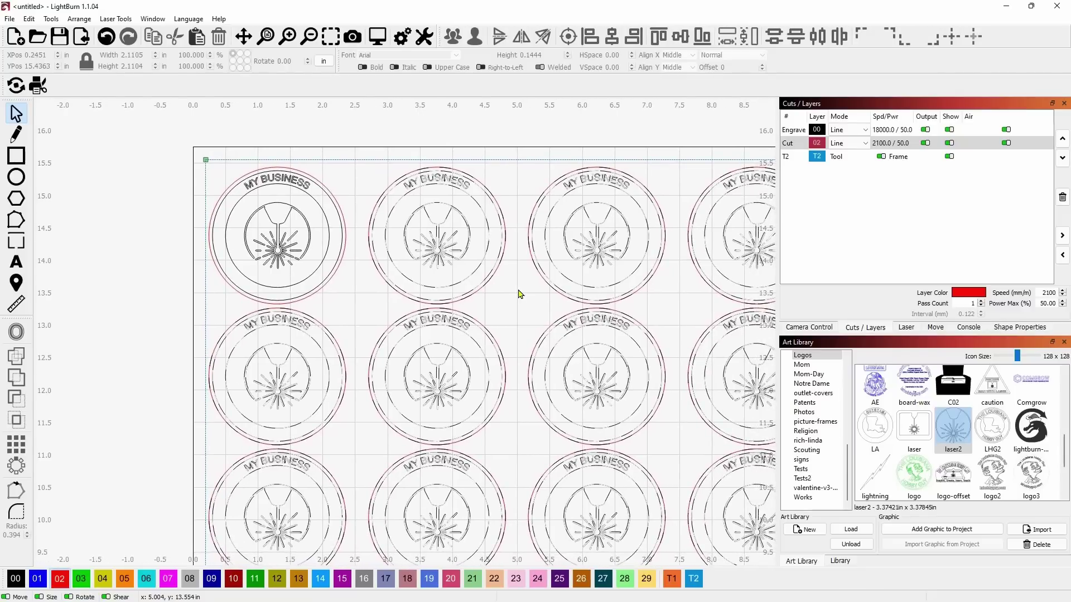
Save the project as COIN1 in the Lightburn Templates folder.
left_click(11, 20)
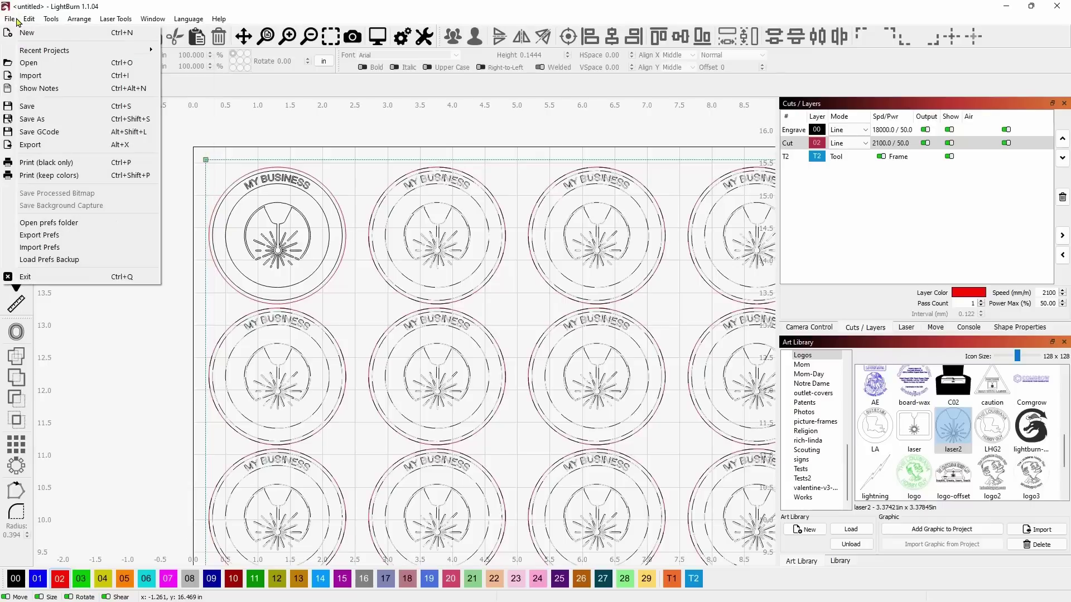
left_click(50, 109)
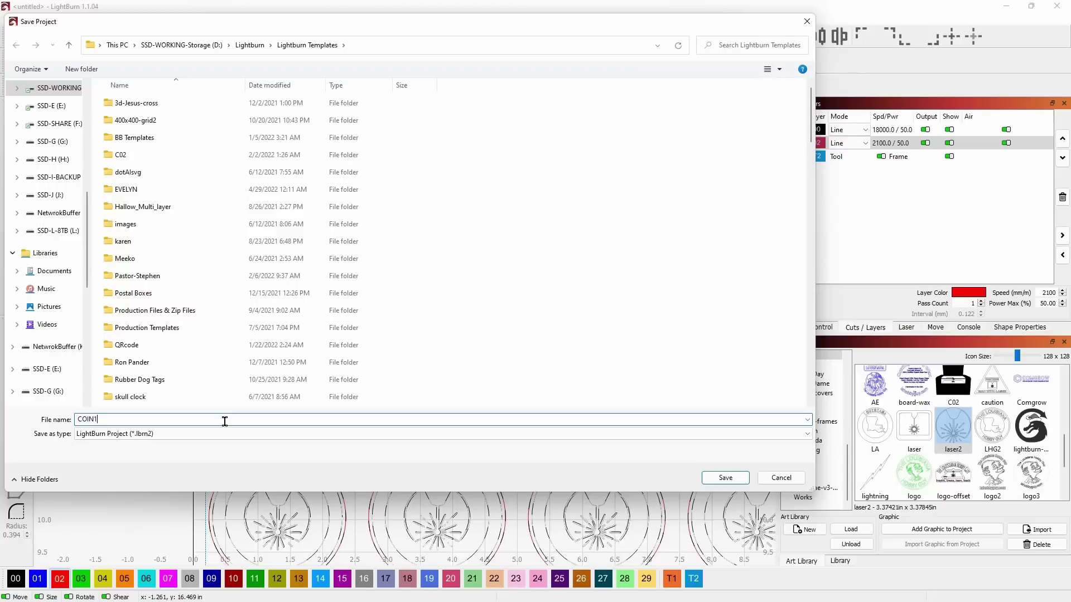
left_click(723, 479)
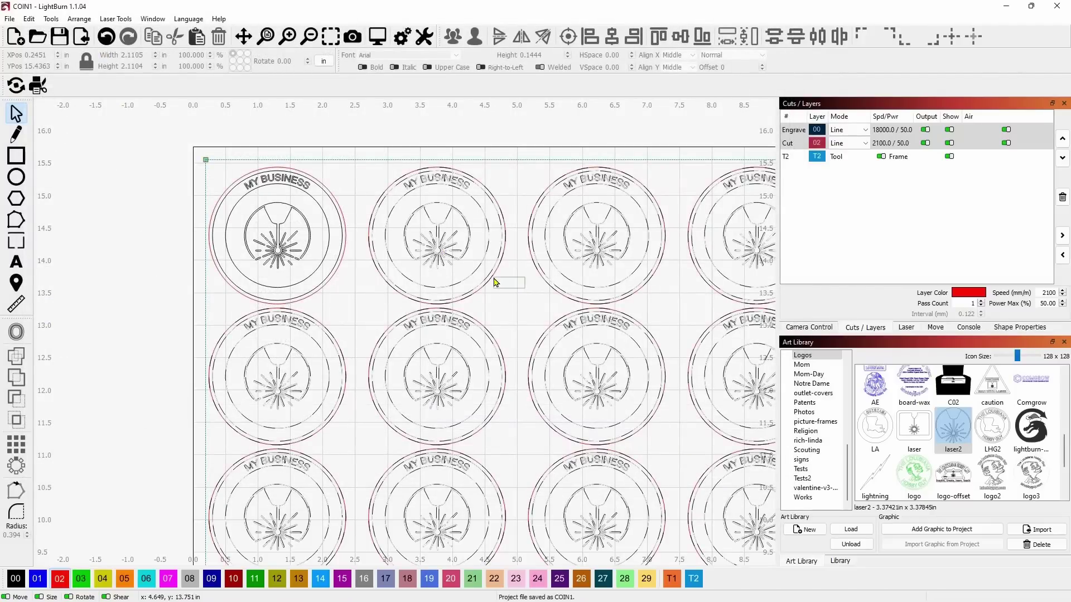
left_click_drag(512, 284, 455, 262)
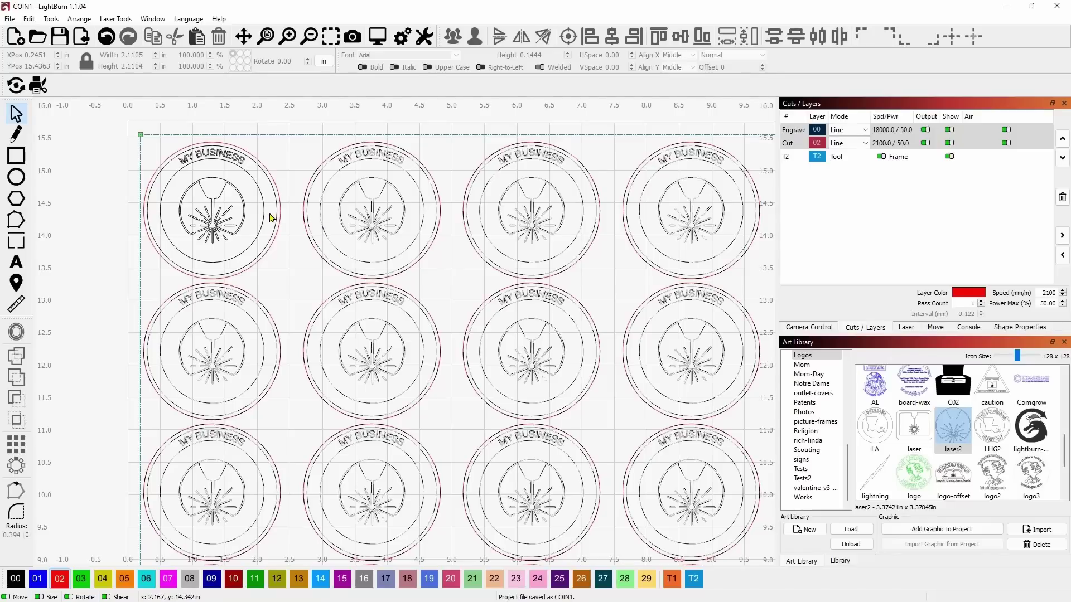
Save a second copy of the project as COIN2 in the Lightburn Templates folder.
left_click(10, 19)
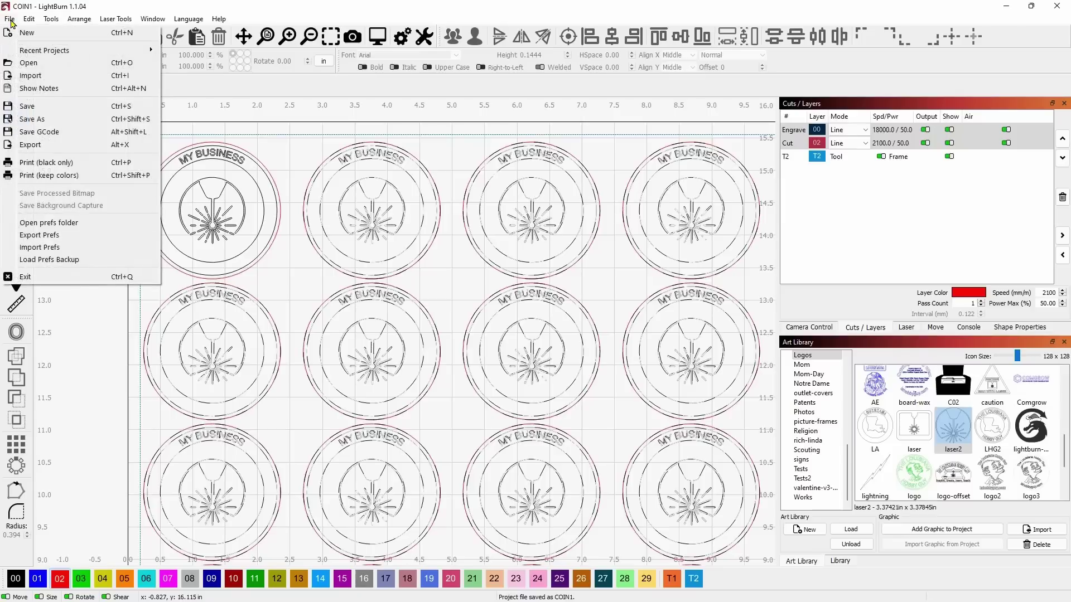
left_click(60, 120)
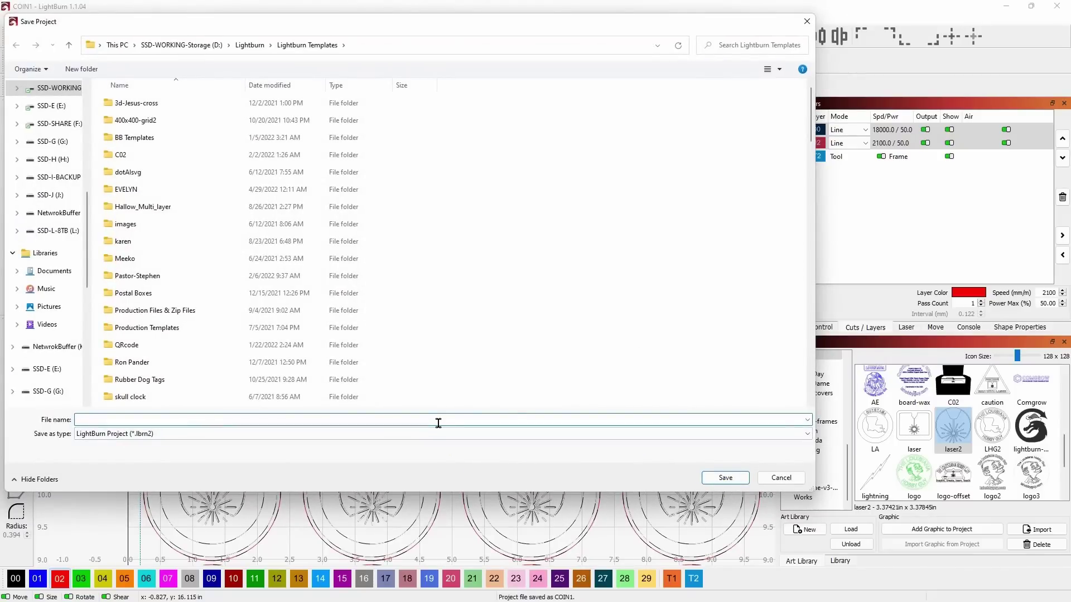
type("COIN2")
left_click(721, 477)
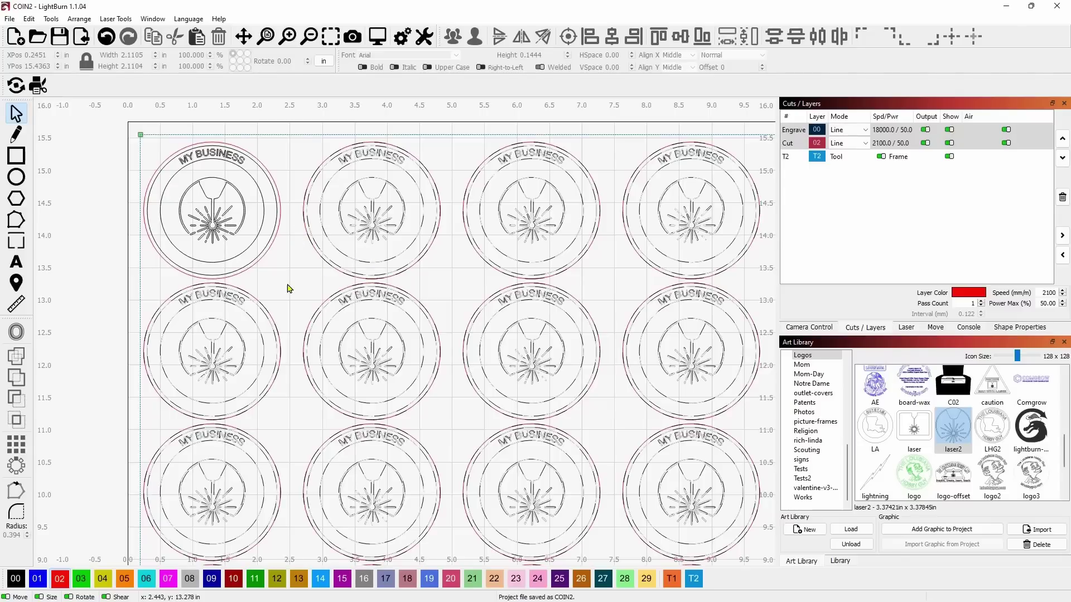
Try deleting the Cut layer 02 together with all its objects and undo the deletion.
scroll(206, 238, "up", 3)
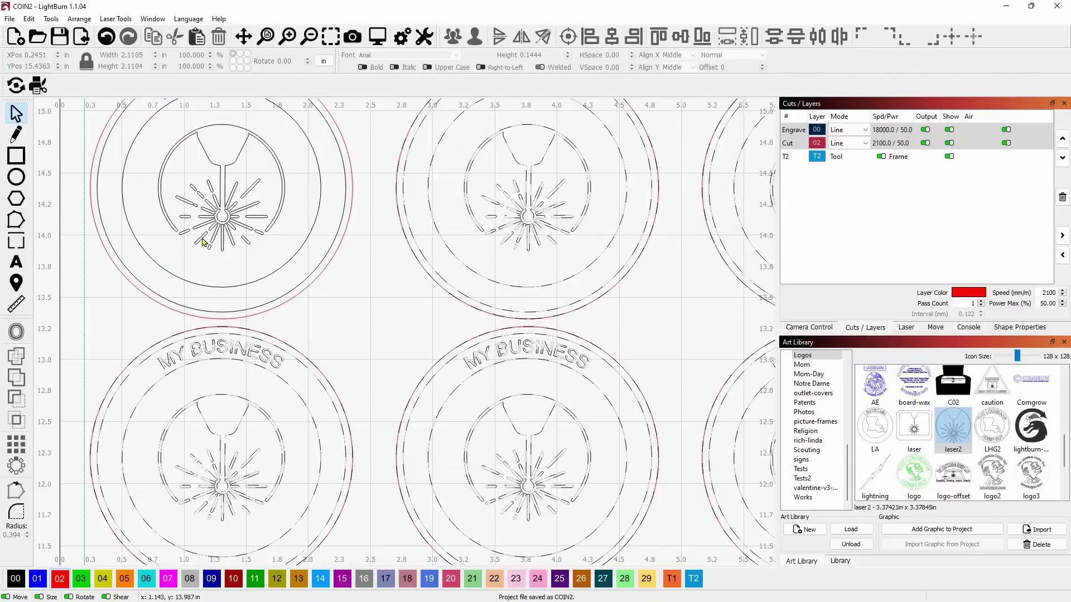
left_click(336, 251)
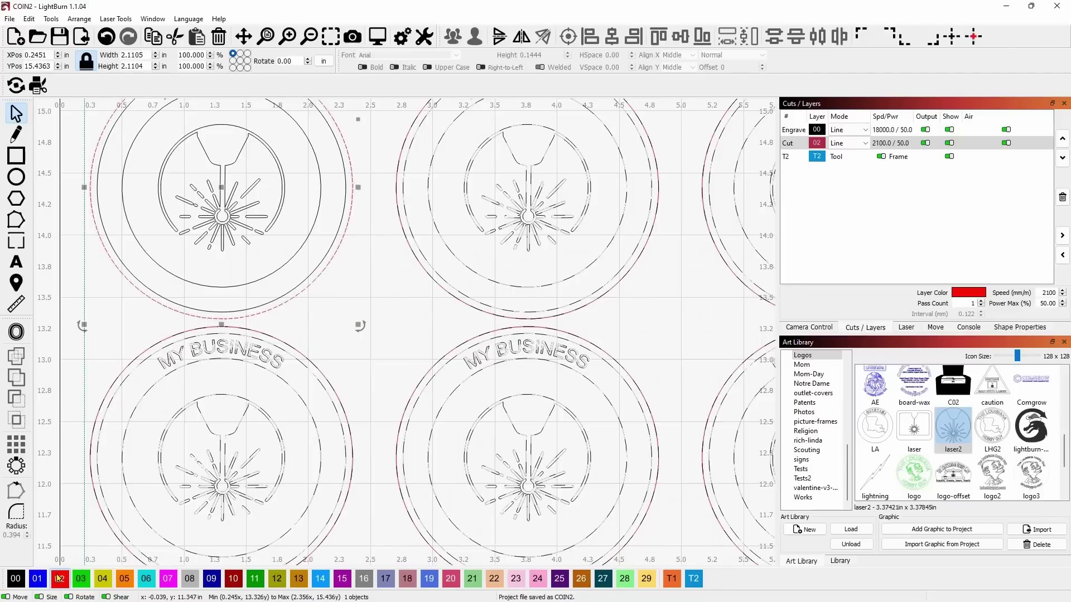
left_click(797, 146)
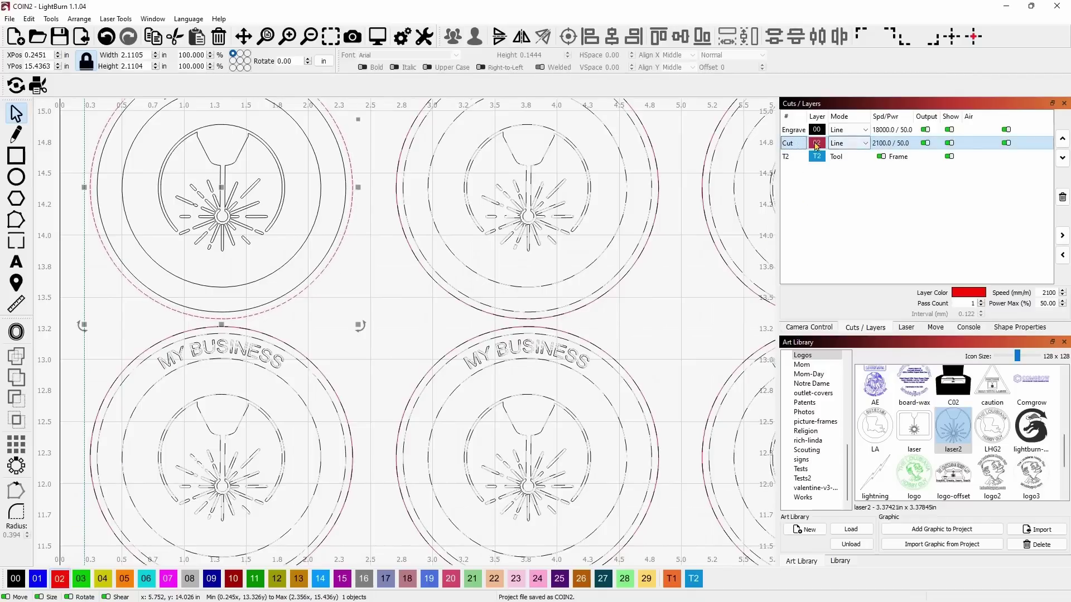
left_click(1065, 200)
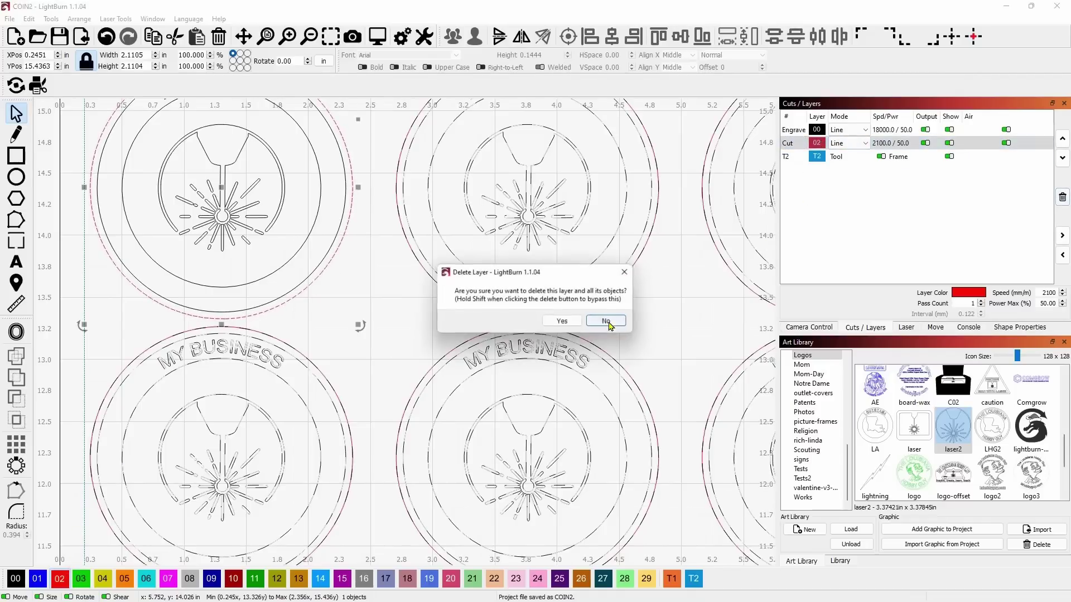
left_click(565, 326)
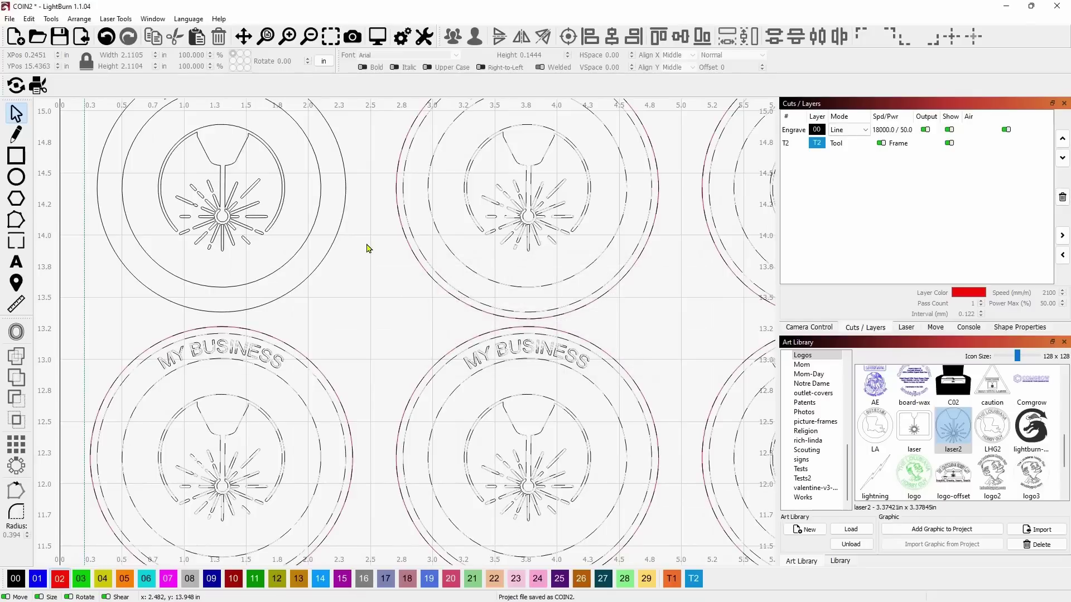
left_click(107, 37)
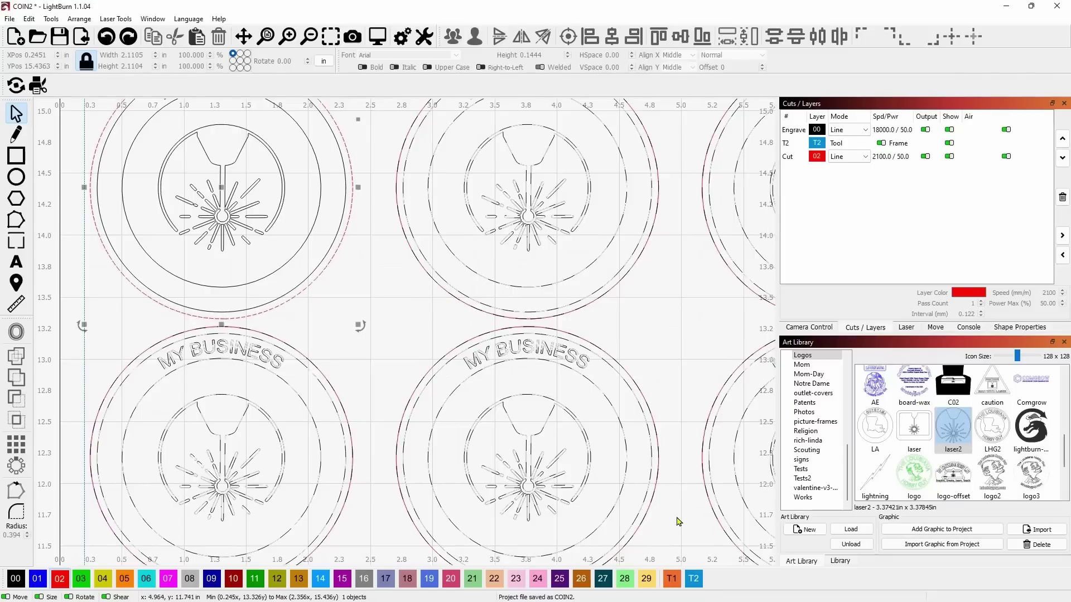
Assign the outermost ring of the upper-left design to the tool layer T2.
left_click(702, 582)
scroll(378, 329, "down", 3)
left_click_drag(378, 333, 423, 322)
scroll(239, 239, "up", 1)
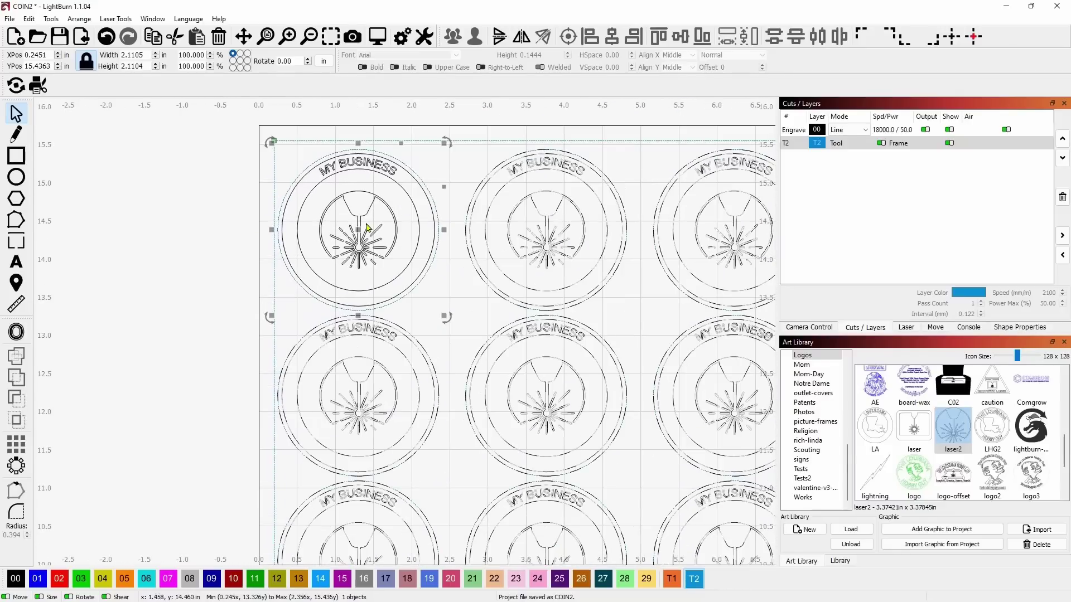
Delete the laser logo and the curved "MY BUSINESS" text from the upper-left design.
left_click(399, 238)
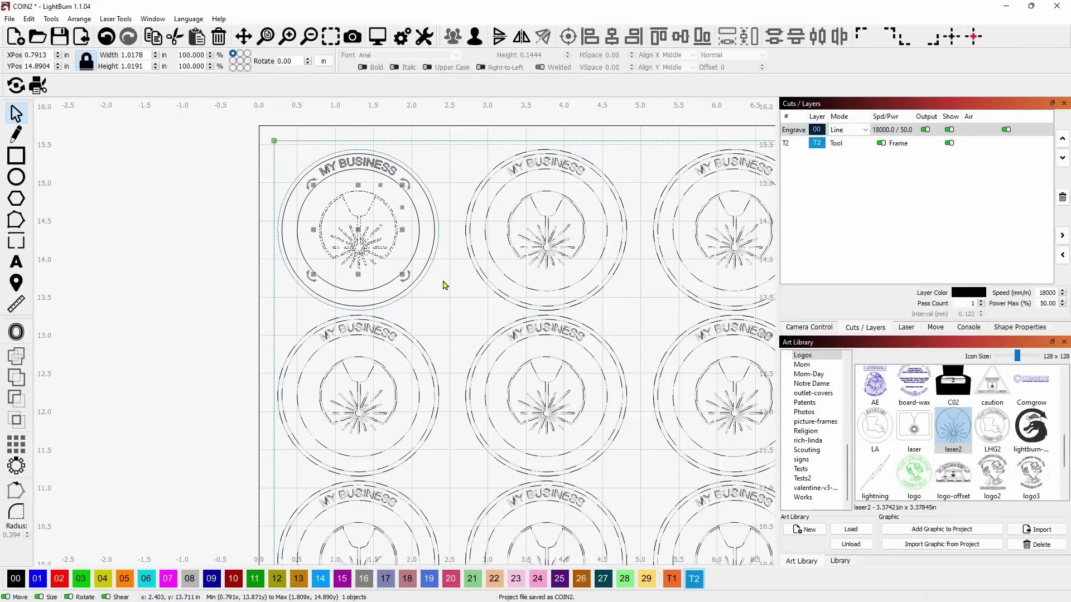
key("Delete")
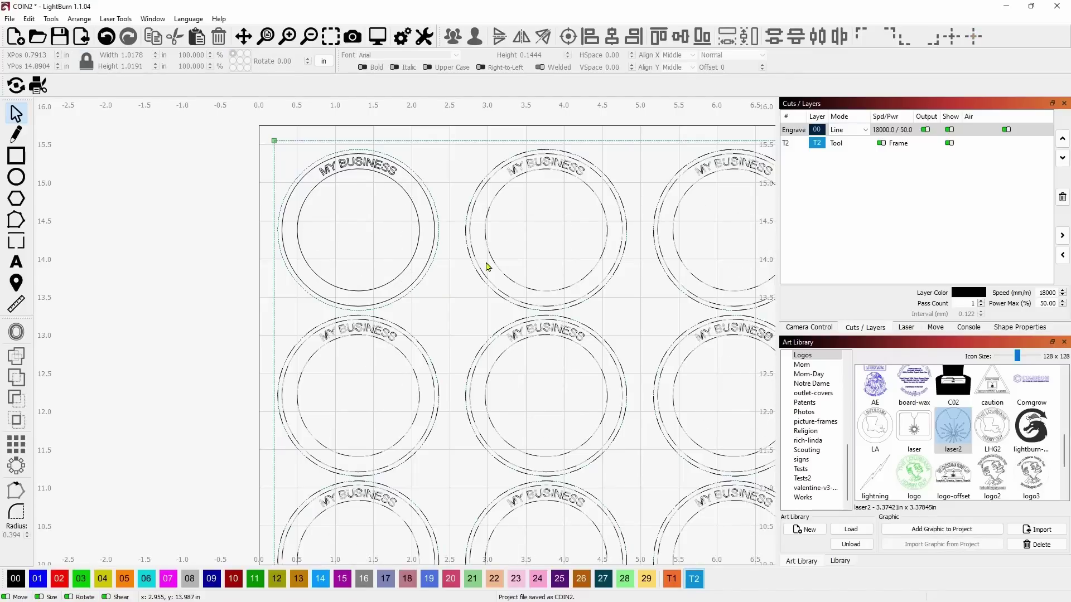
left_click(385, 167)
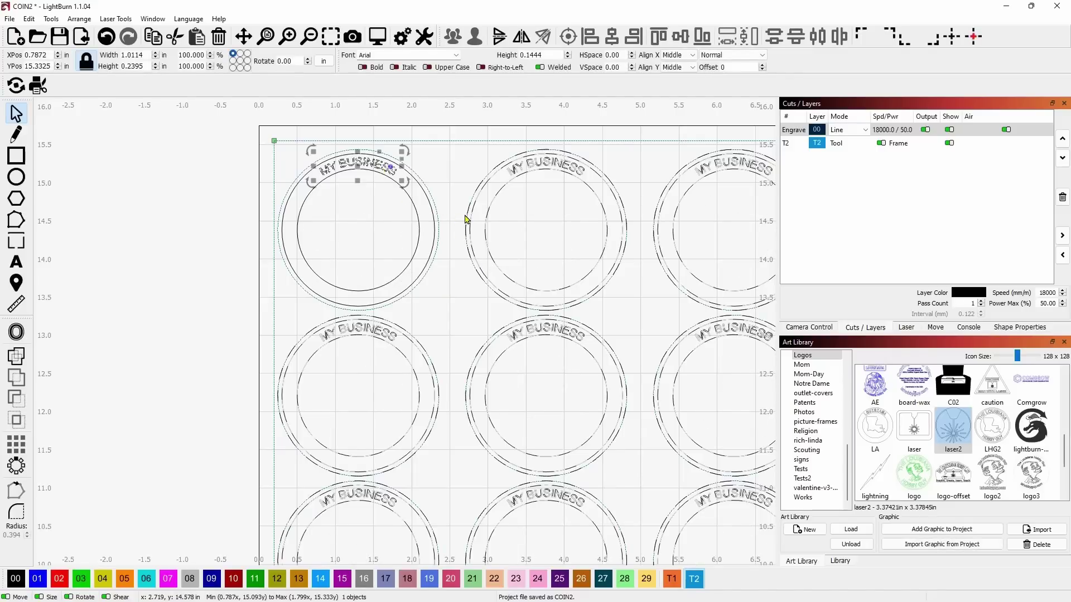
key("Delete")
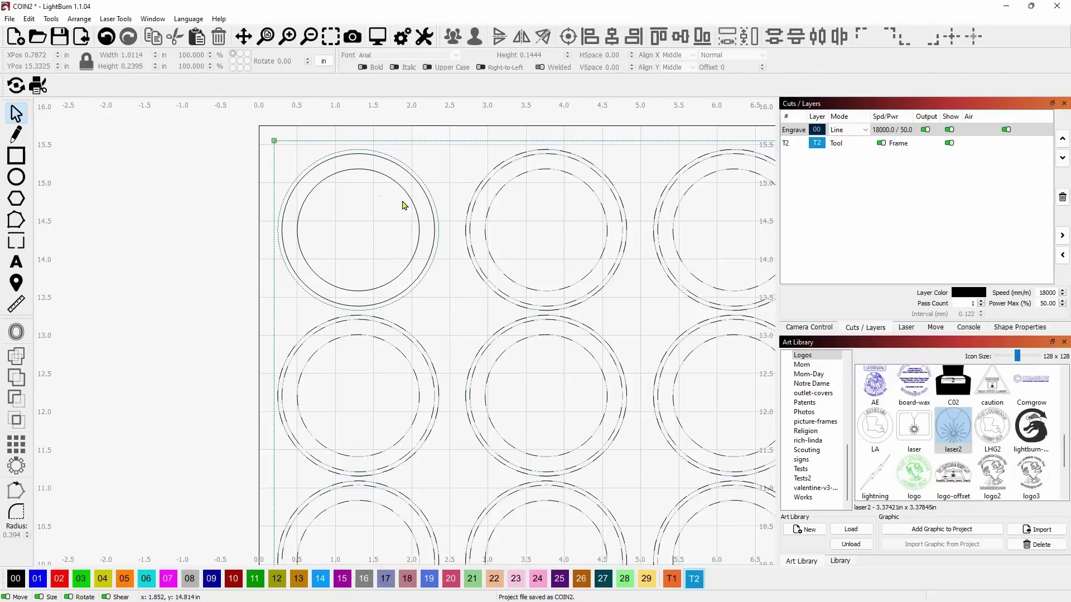
Add the straight text "My Business" inside the upper-left circle and assign it to the black Engrave layer 00.
left_click(17, 262)
left_click(353, 198)
type("mY")
key("BackSpace")
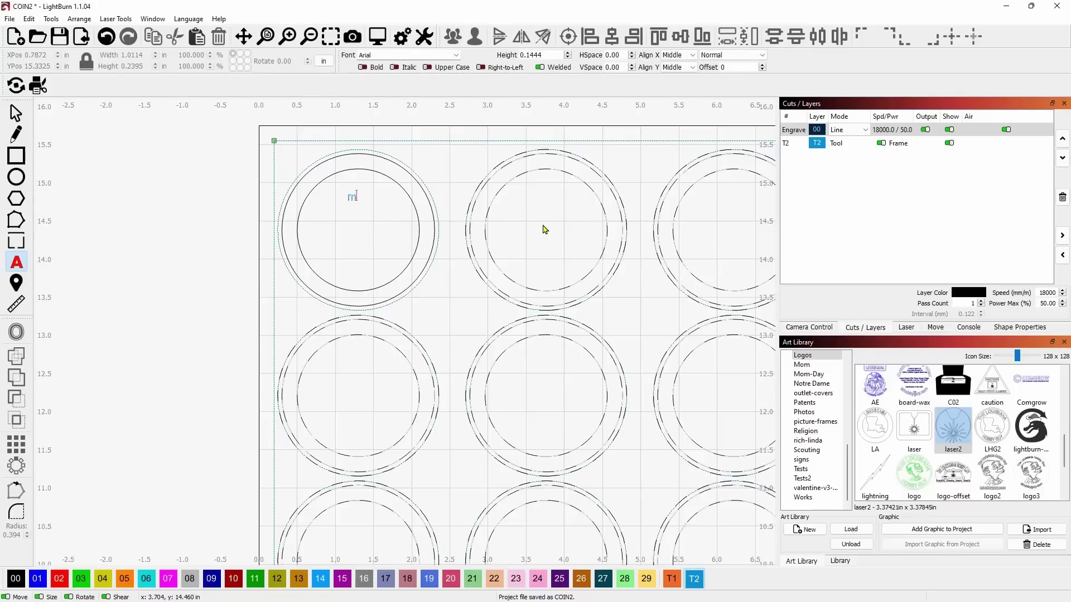
type("y Businness")
key("BackSpace")
key("BackSpace")
key("BackSpace")
key("BackSpace")
type("ess")
key("Return")
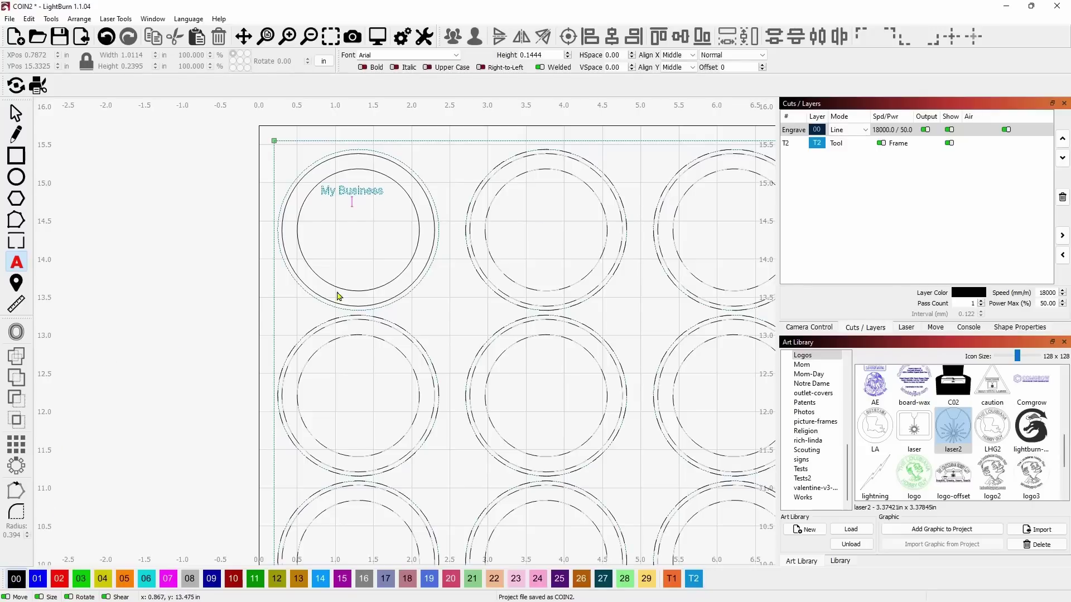
left_click(15, 113)
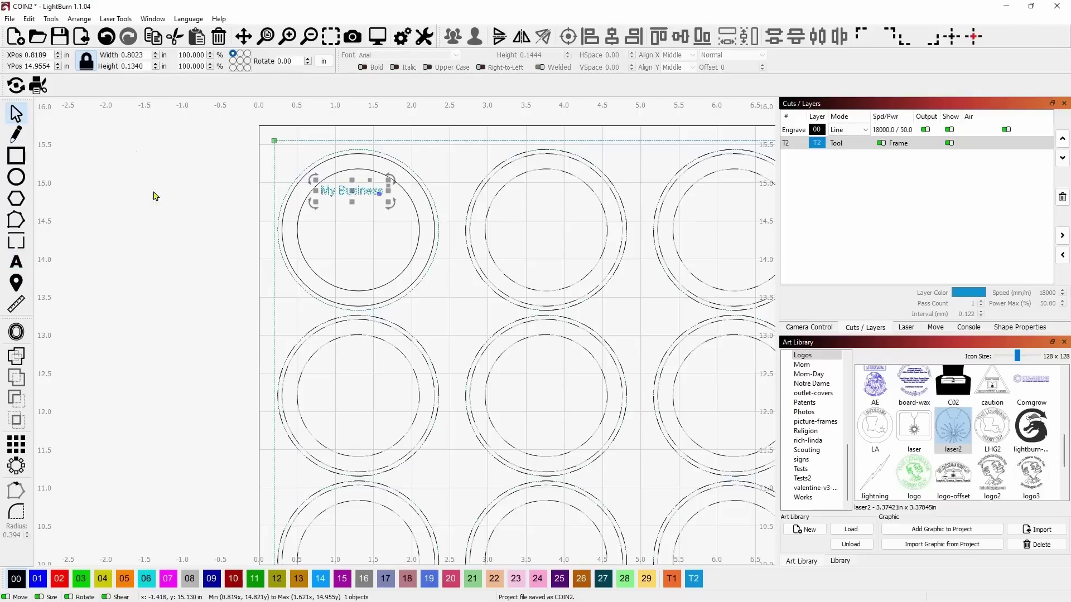
left_click(16, 580)
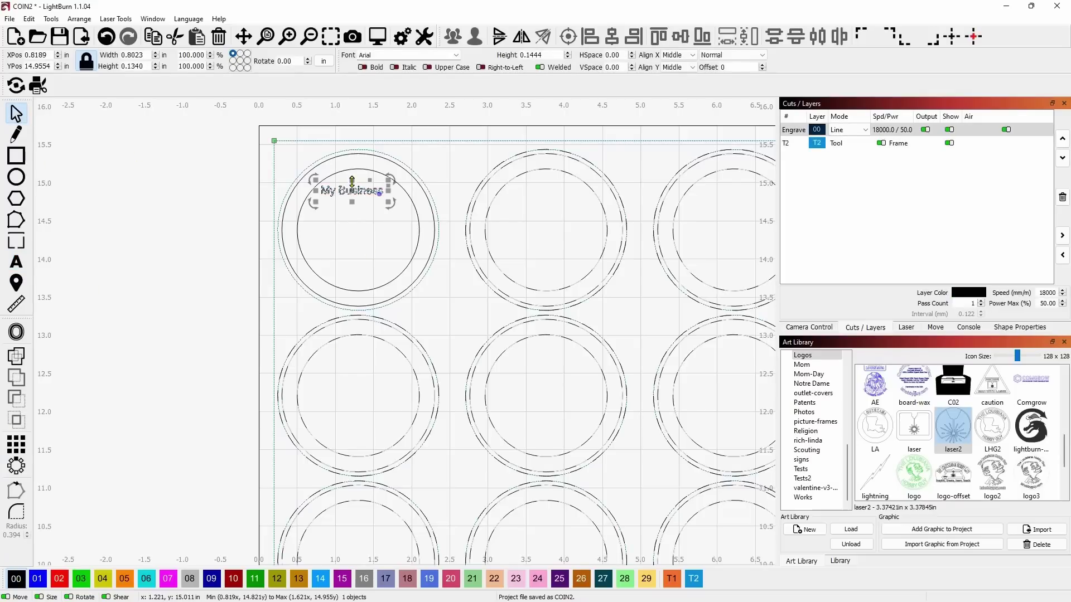
Extend the "My Business" text with lines for the street address, the town and country, and, after a blank line, the phone number.
scroll(365, 191, "up", 2)
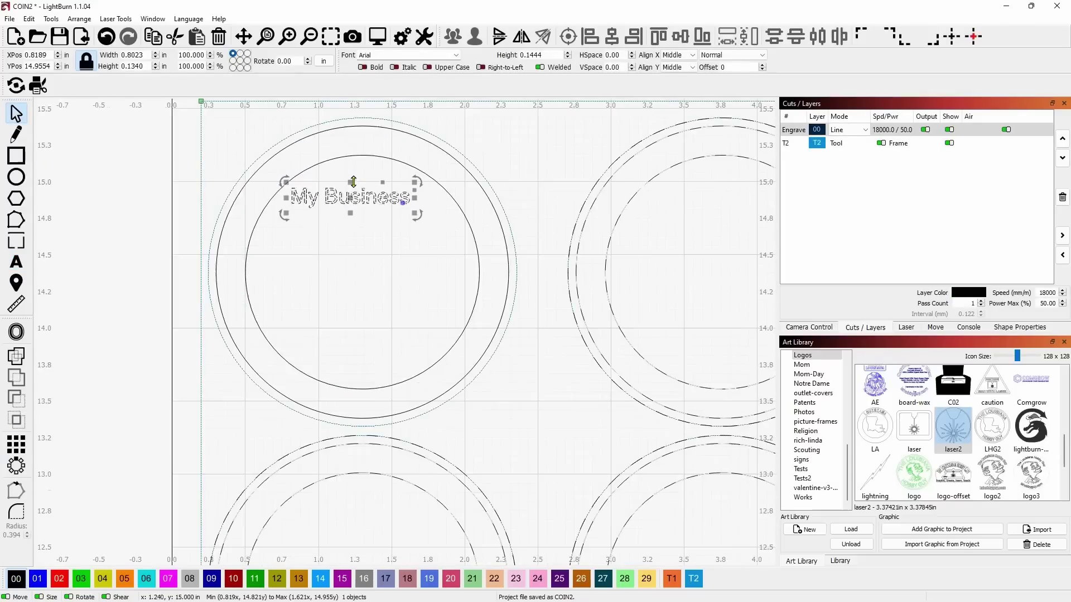
double_click(405, 202)
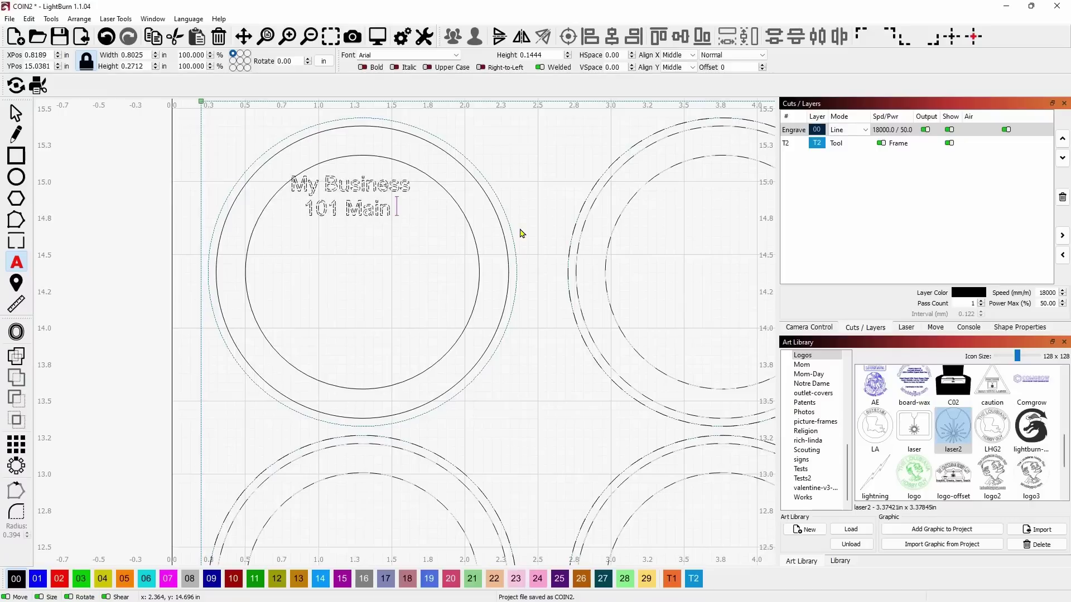
key("Return")
type("Anywhe")
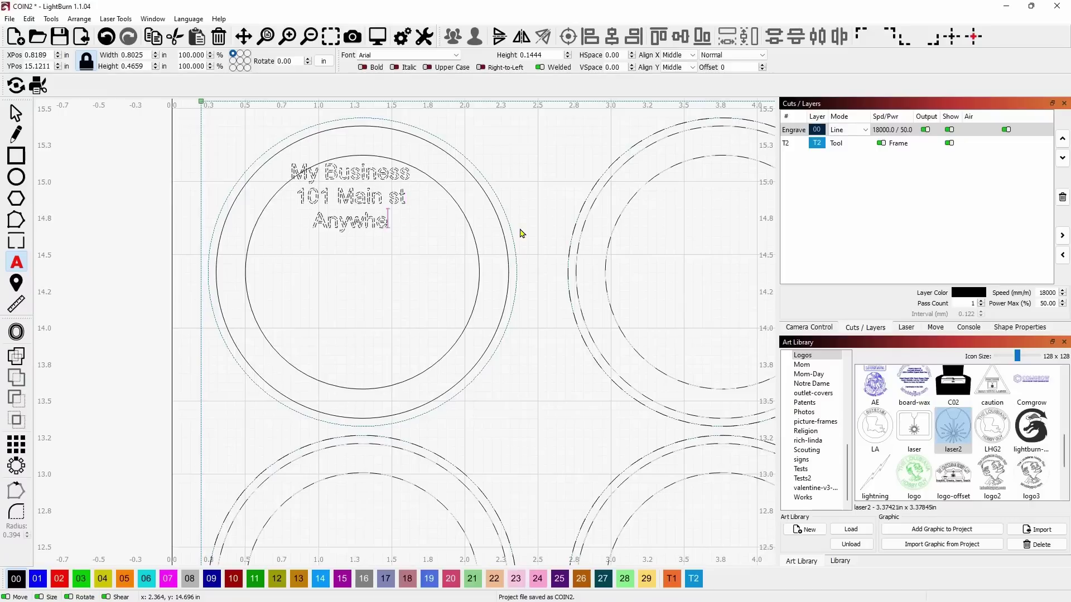
type("re, USA")
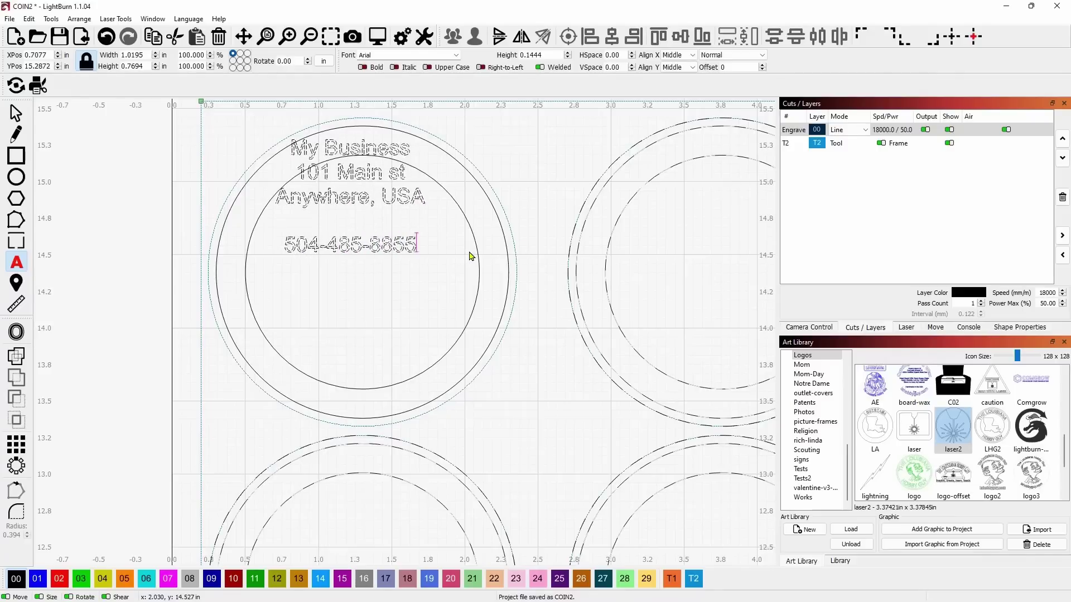
left_click(21, 116)
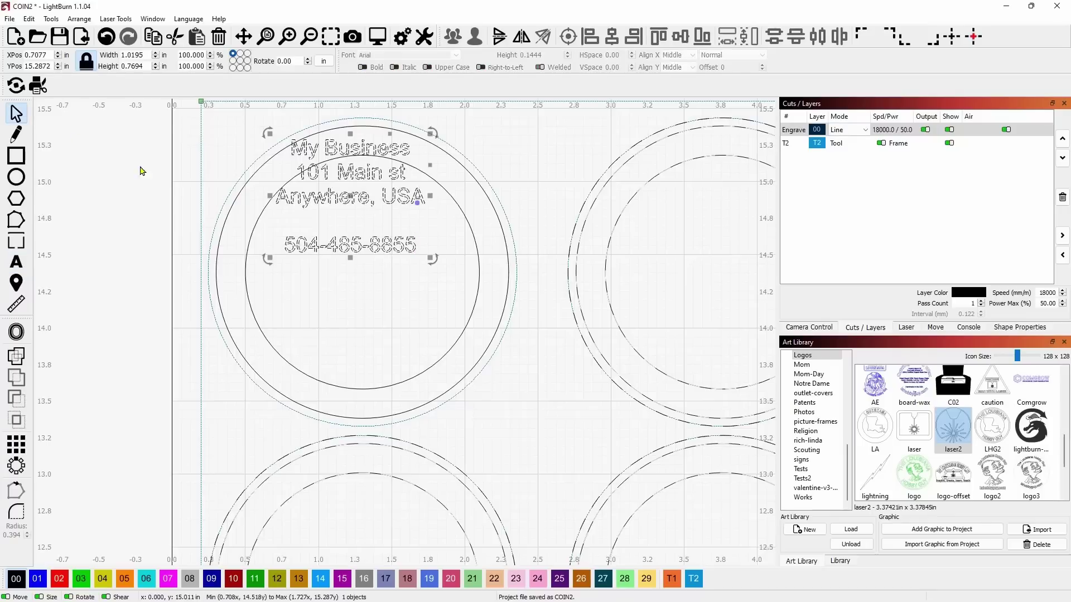
Move the business text block into the upper-left inner circle and align it to the centre of that circle.
left_click_drag(349, 197, 363, 263)
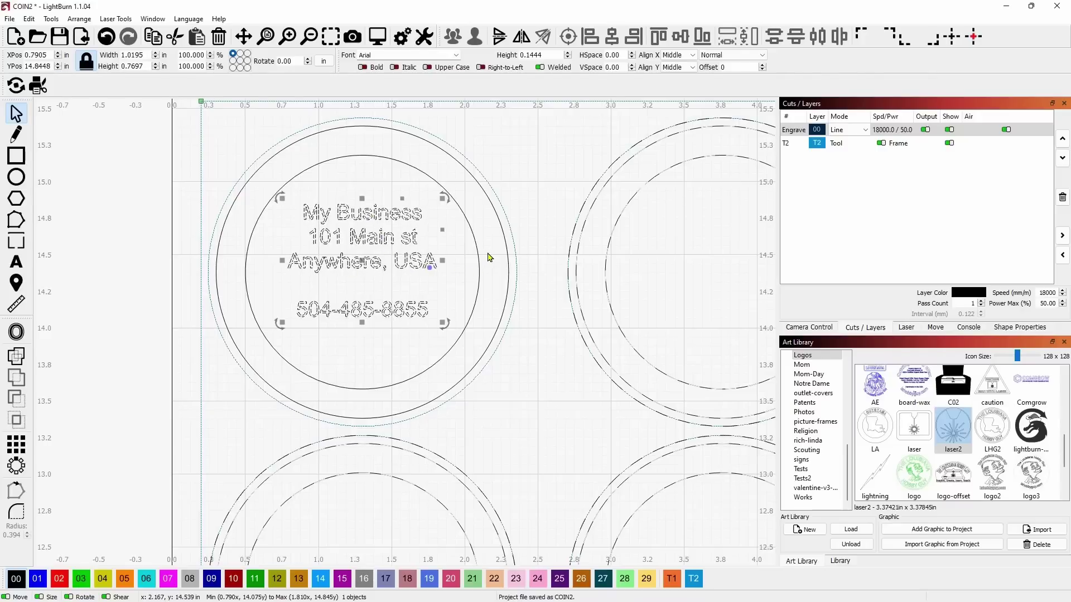
left_click_drag(488, 242, 473, 246)
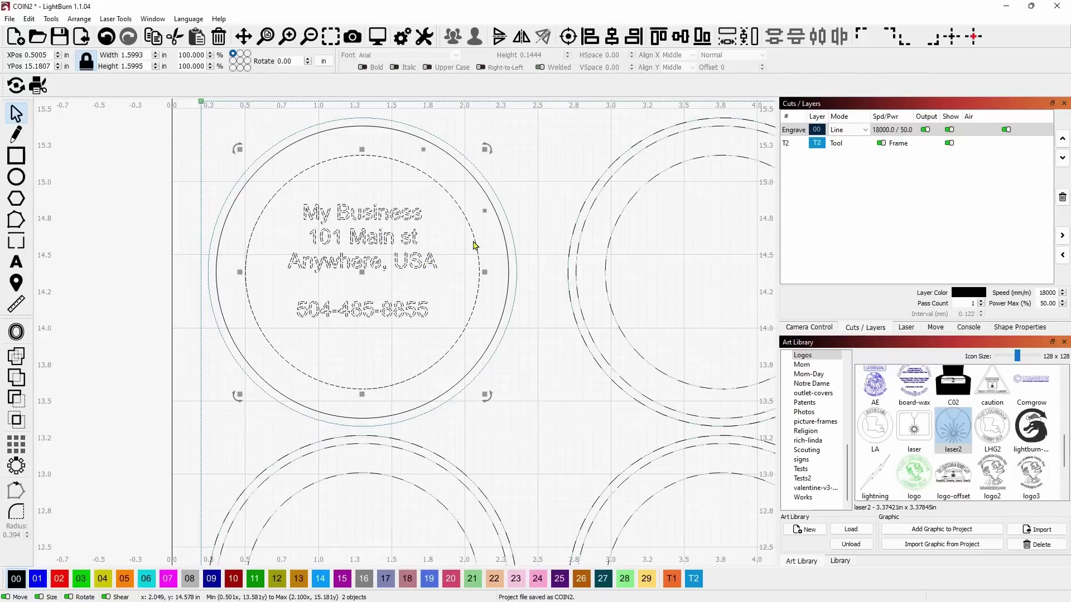
left_click(568, 37)
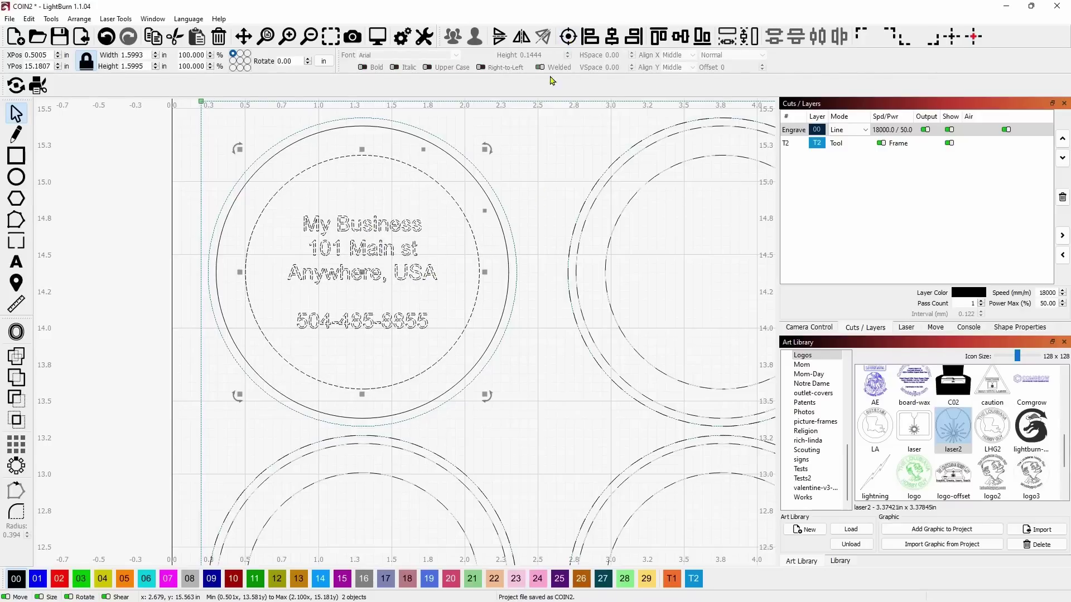
left_click(526, 359)
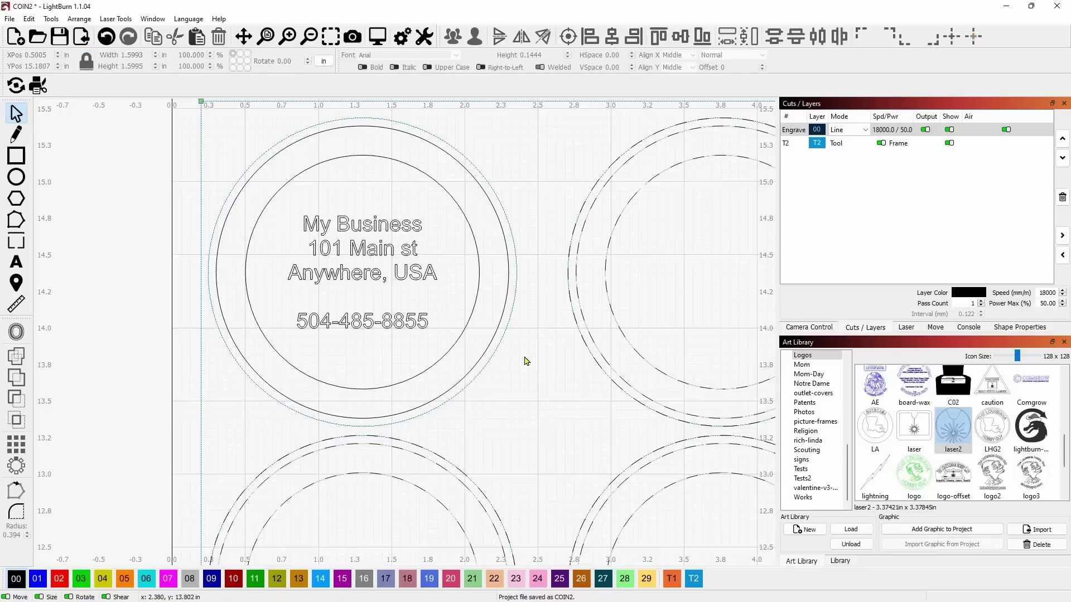
Set the mode of the Engrave layer 00 to Fill.
left_click(847, 131)
left_click(839, 149)
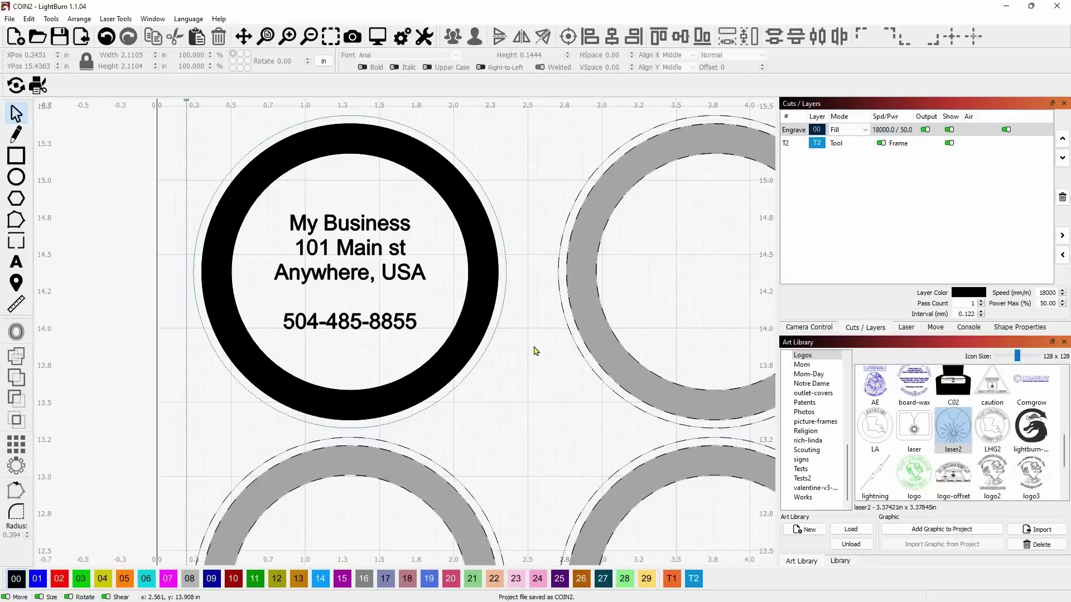
Create a virtual grid array of the business text block with 6 columns and 7 rows, keeping the existing spacing.
scroll(530, 338, "down", 4)
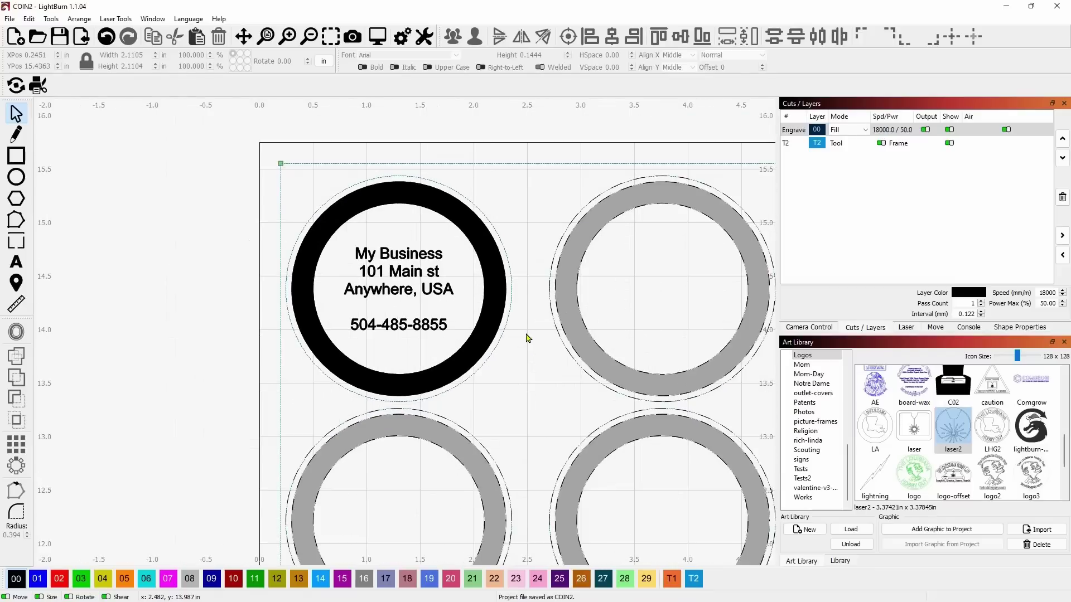
scroll(491, 335, "down", 4)
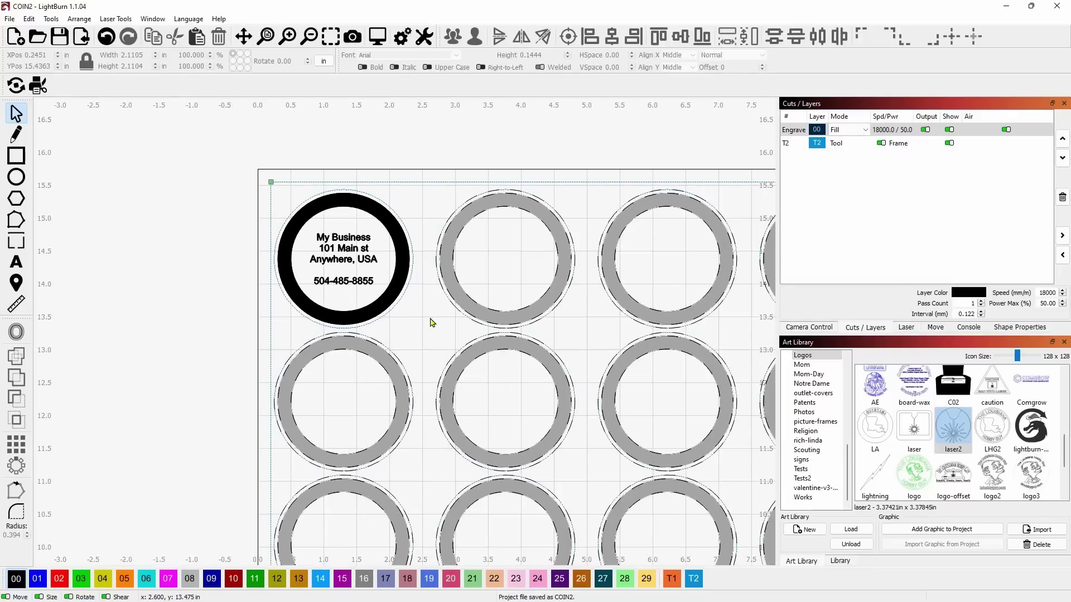
left_click(325, 224)
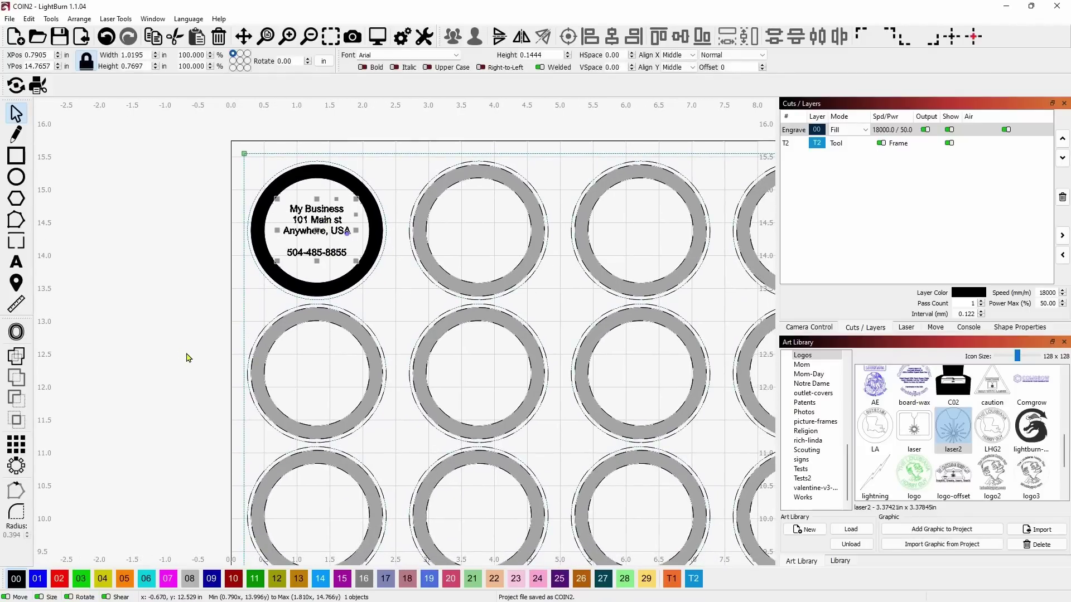
left_click(16, 445)
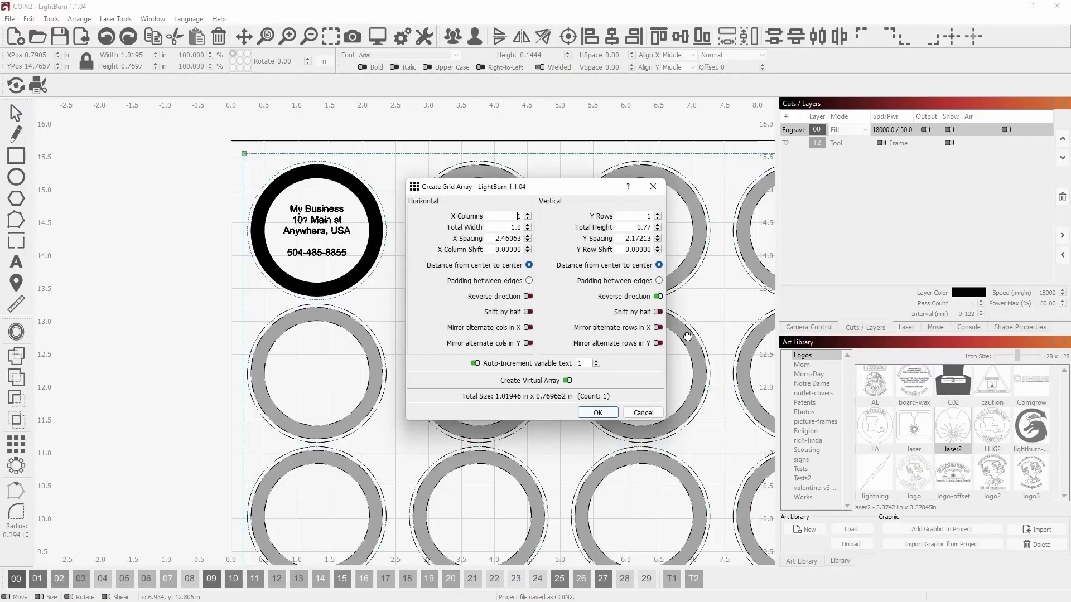
double_click(518, 217)
type("6")
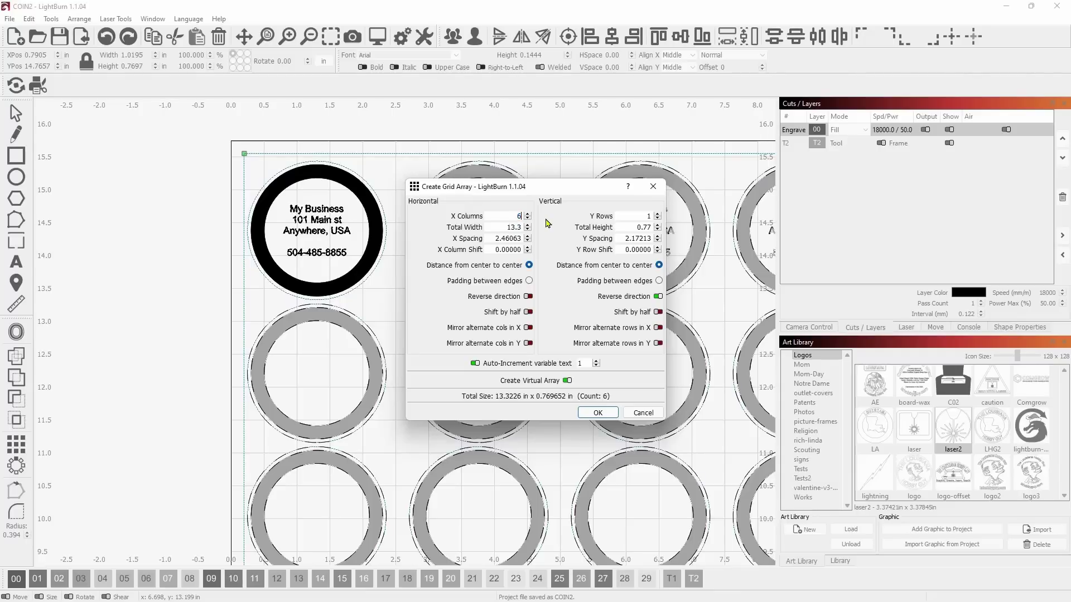
double_click(647, 215)
type("7")
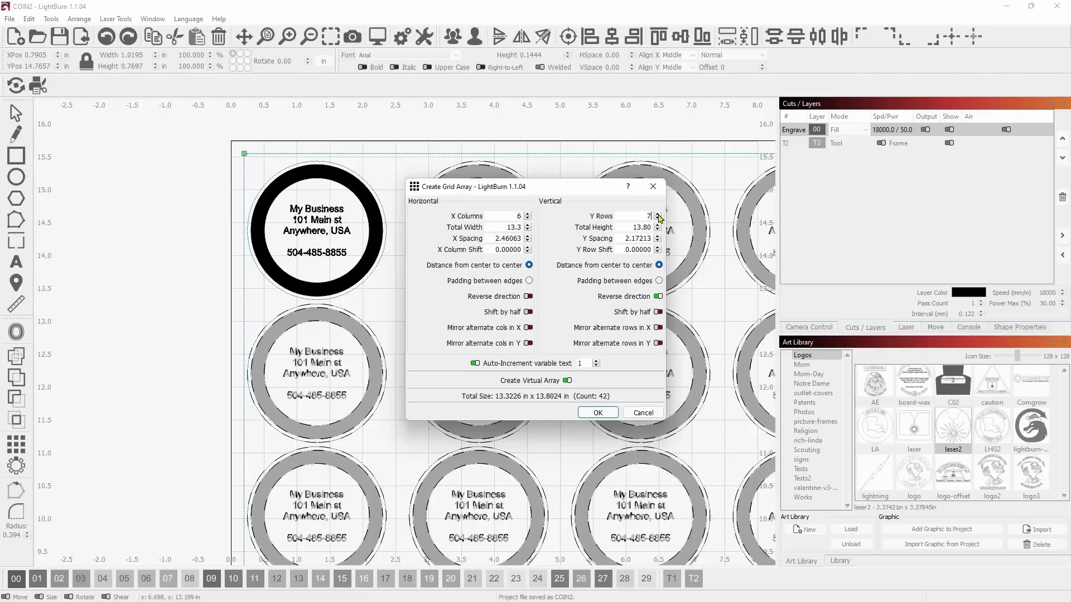
left_click(598, 413)
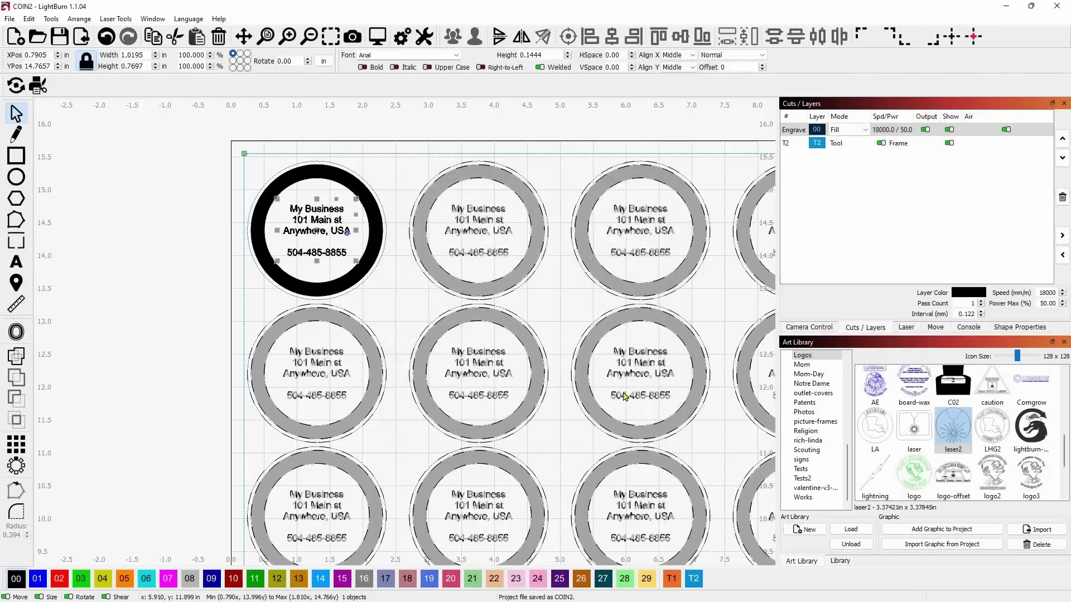
Inspect the arrayed text in the coins, preview the engraving job with a close view of the coins, and close the preview.
scroll(587, 241, "down", 5)
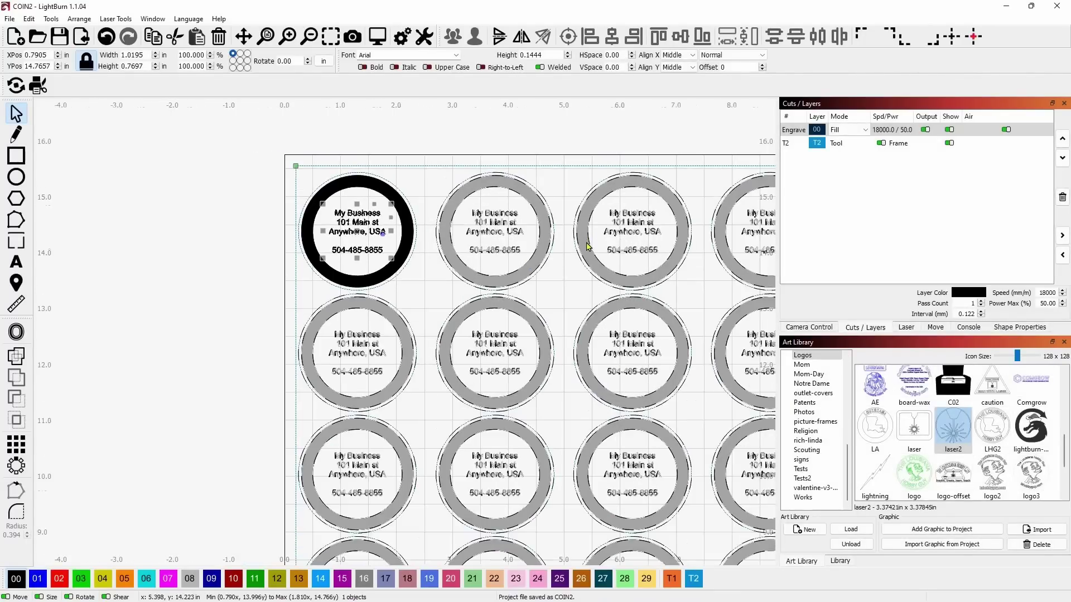
scroll(431, 165, "down", 2)
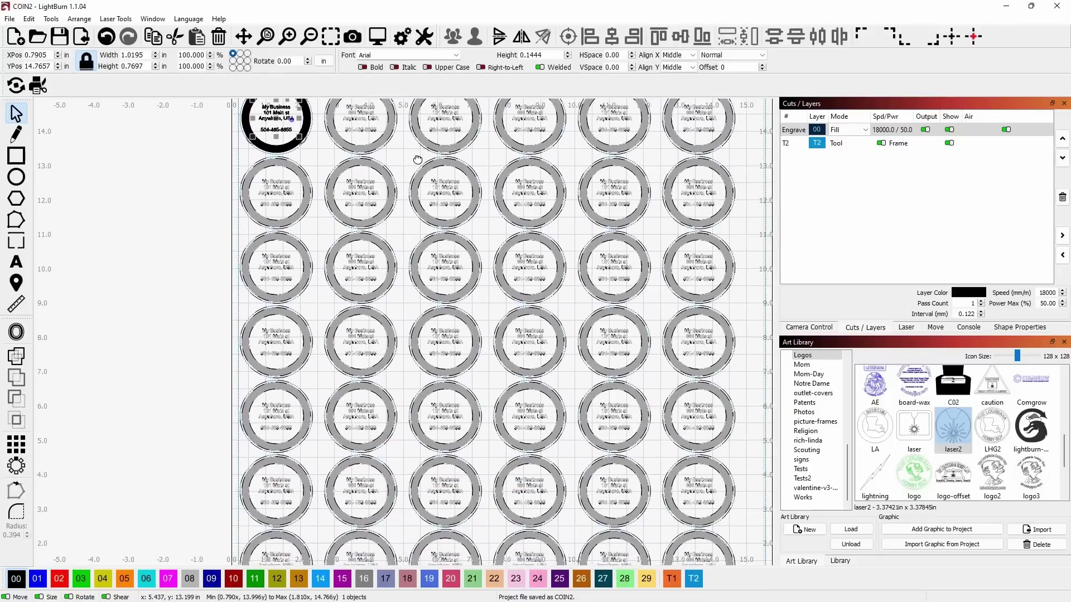
scroll(434, 179, "up", 4)
scroll(435, 191, "up", 5)
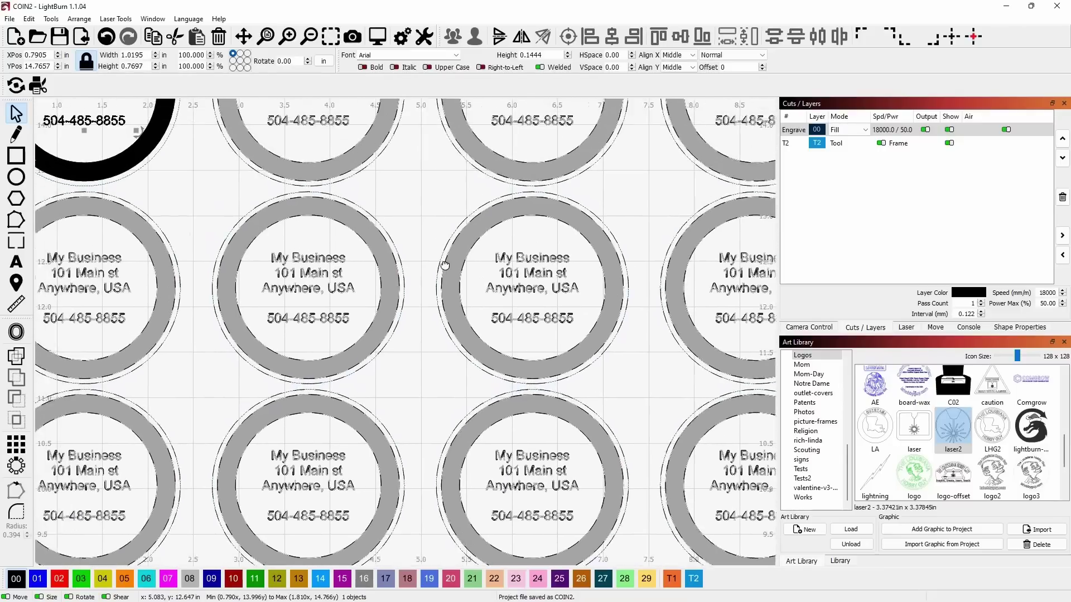
left_click_drag(444, 265, 508, 323)
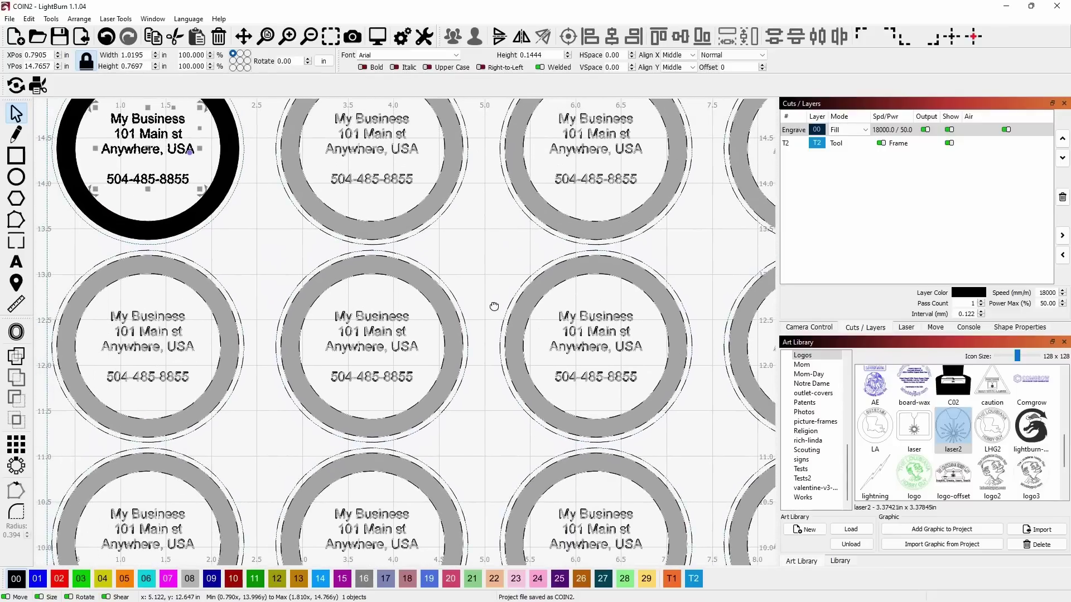
left_click(378, 37)
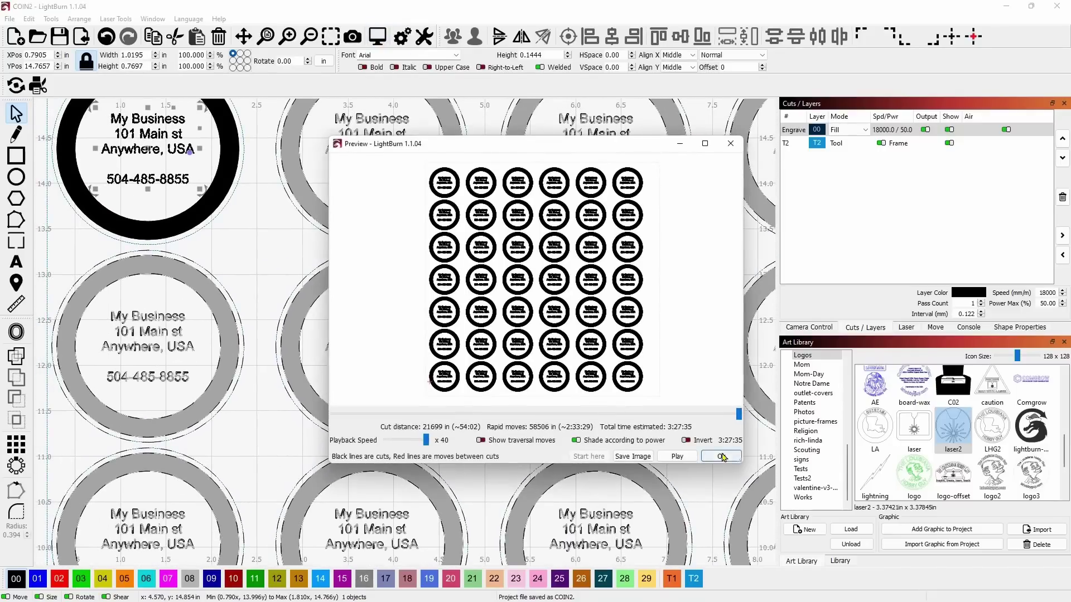
scroll(543, 317, "up", 5)
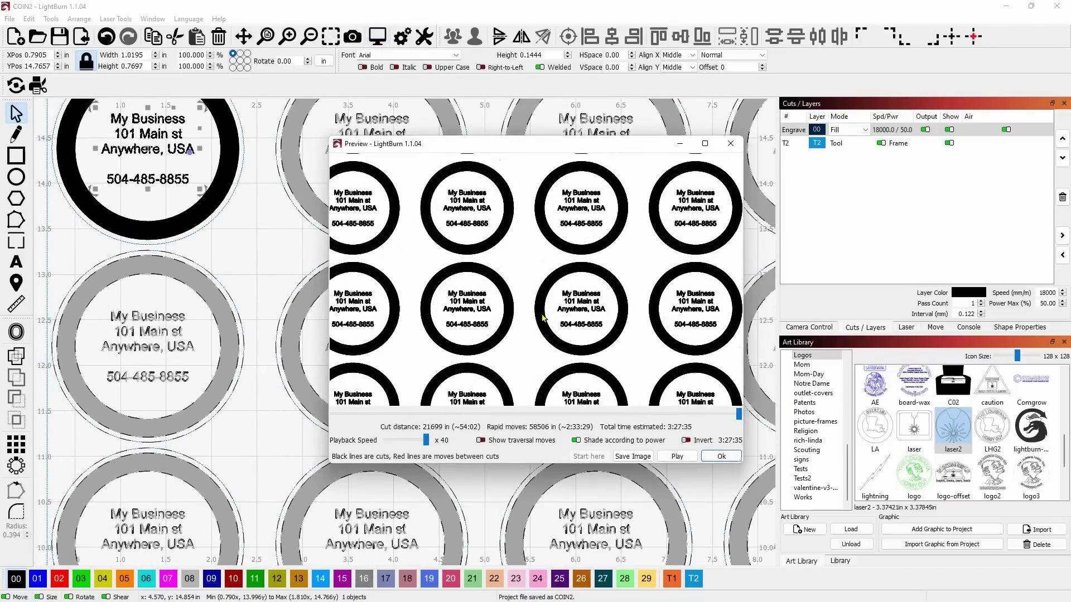
left_click(717, 456)
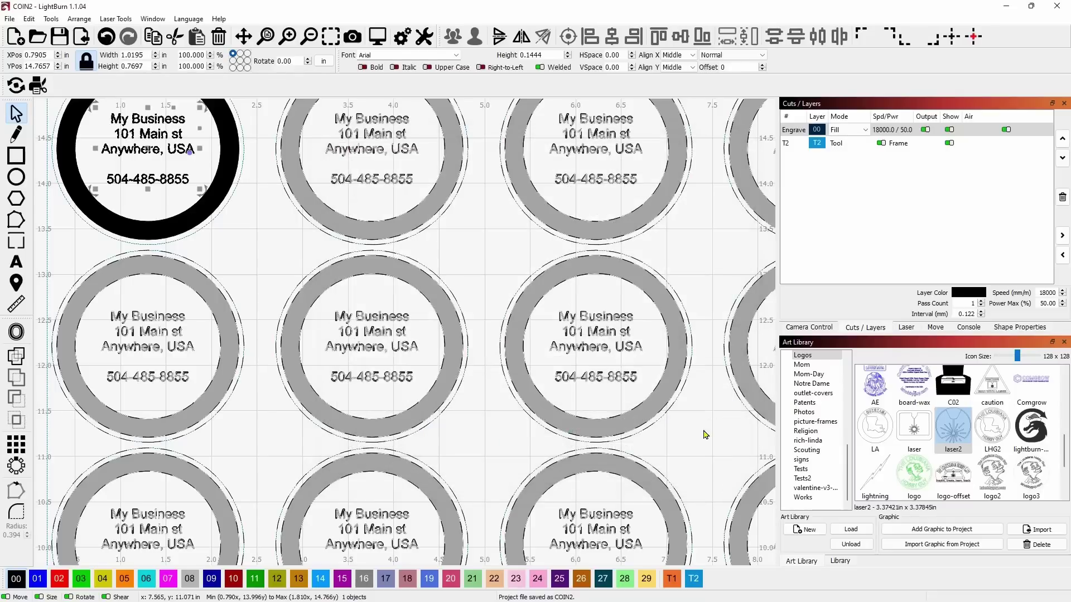
Deselect the business text block and select the Engrave layer 00 in the layer list.
scroll(580, 393, "down", 4)
left_click_drag(580, 393, 498, 380)
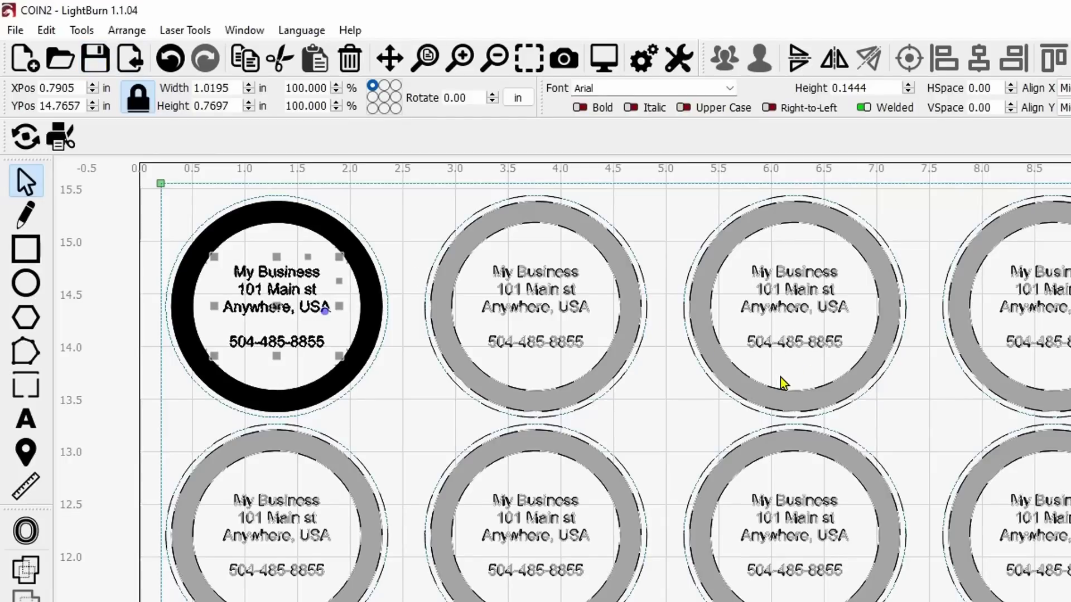
scroll(784, 383, "down", 1)
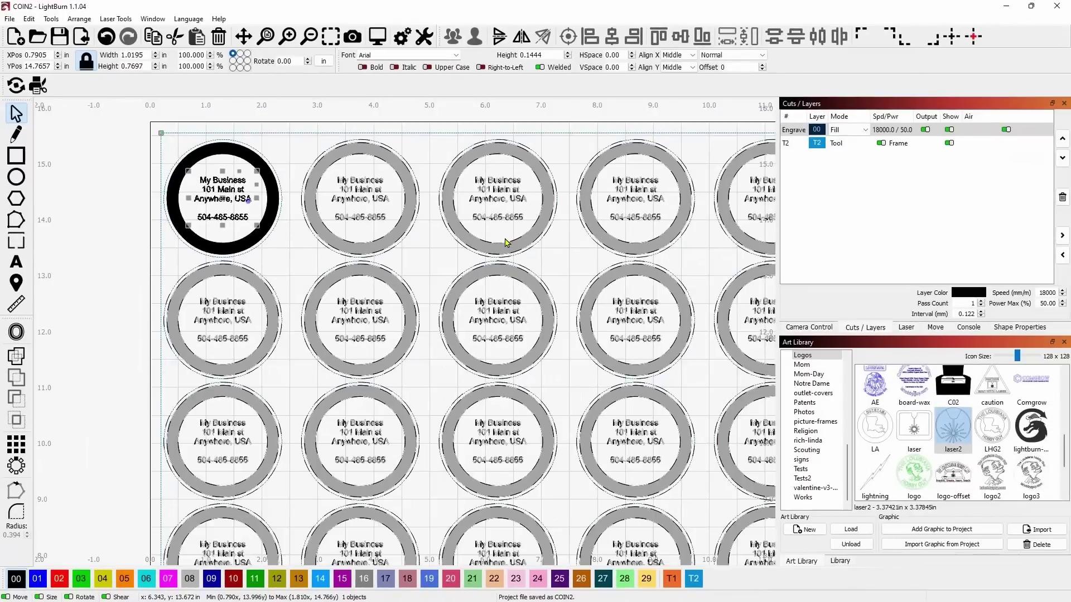
scroll(506, 241, "down", 4)
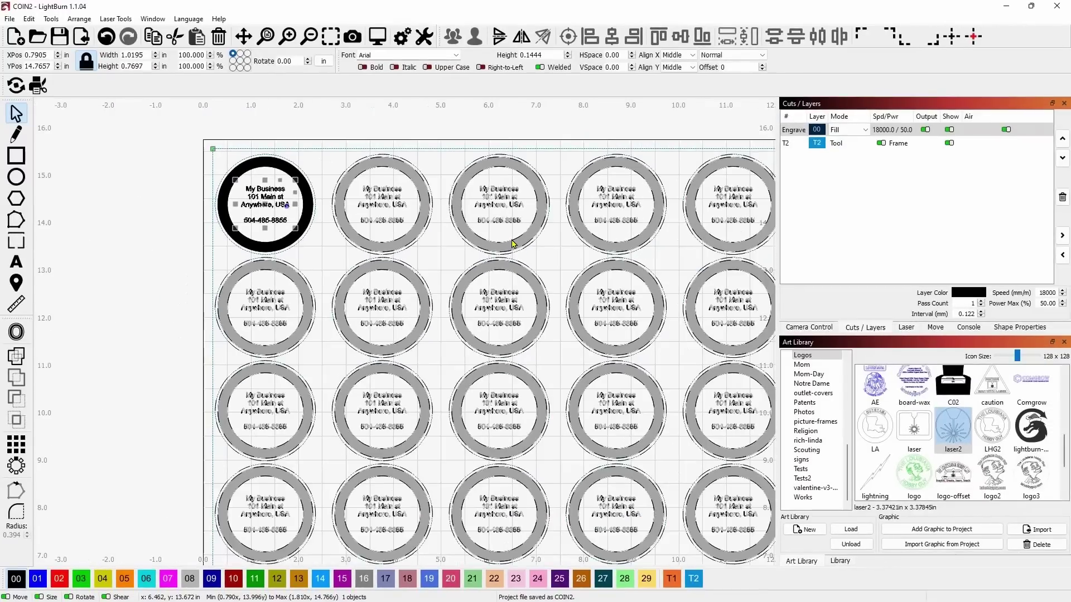
scroll(442, 241, "down", 2)
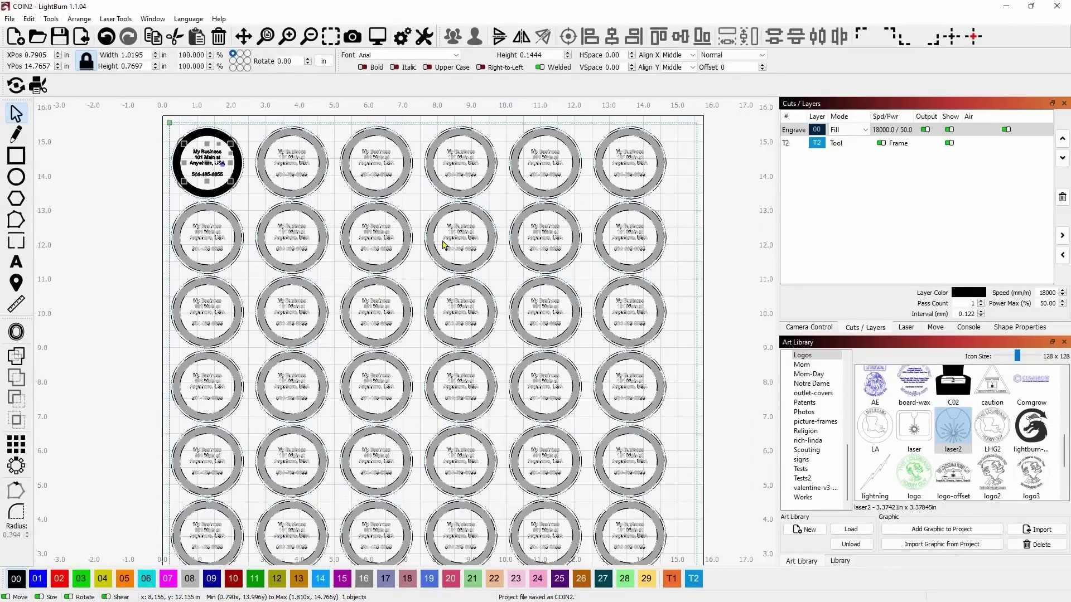
scroll(466, 249, "down", 2)
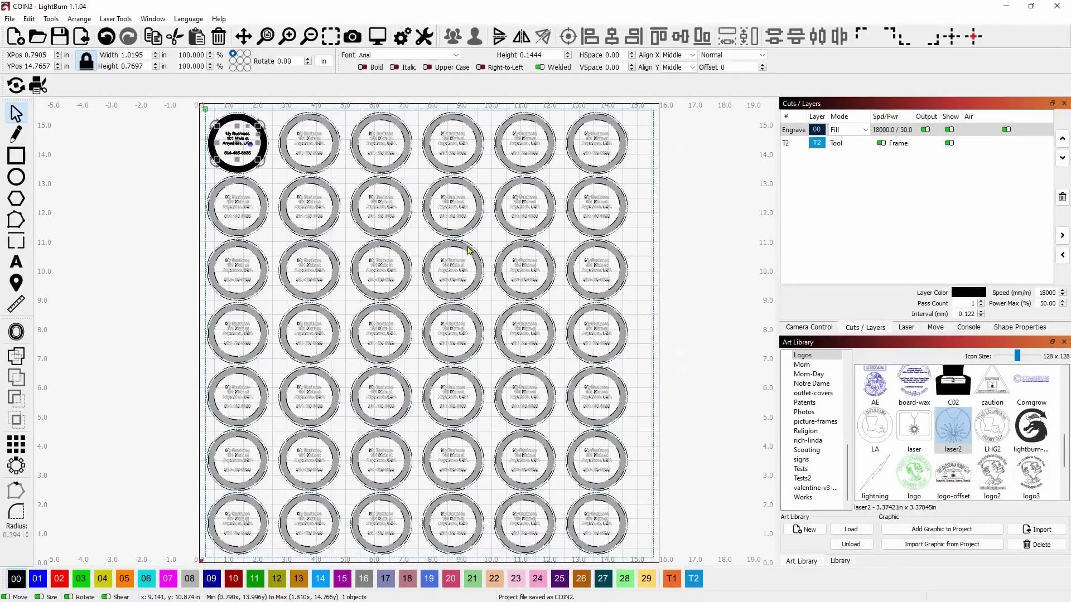
left_click(678, 215)
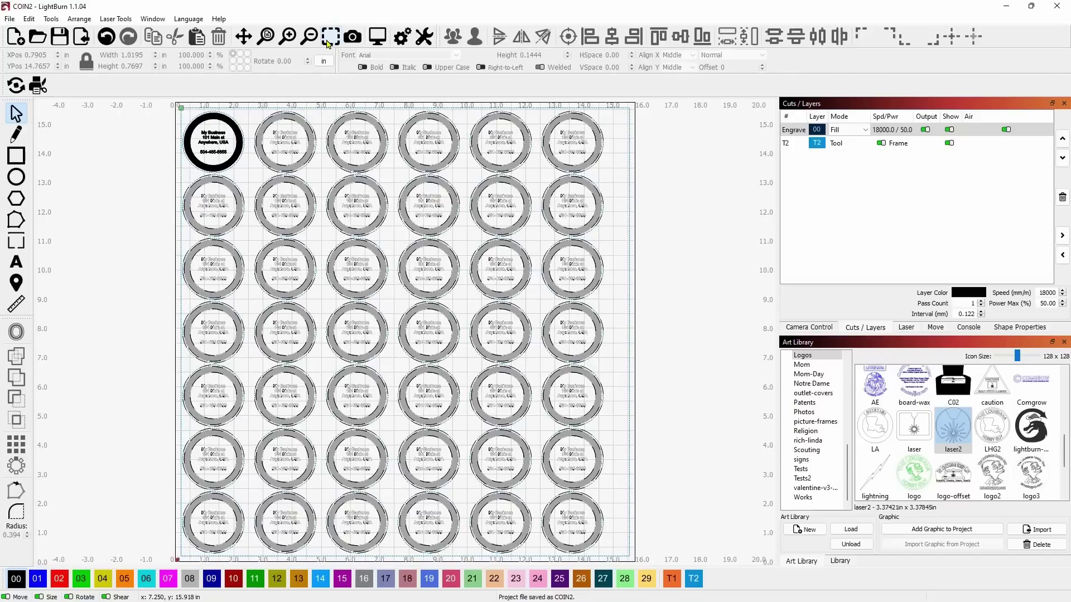
left_click(797, 134)
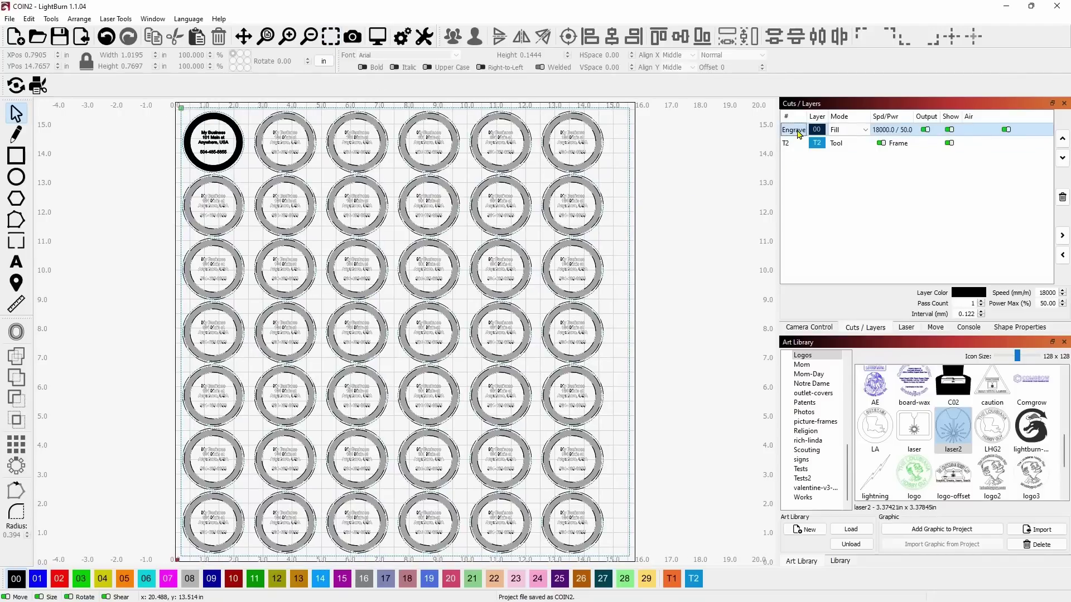